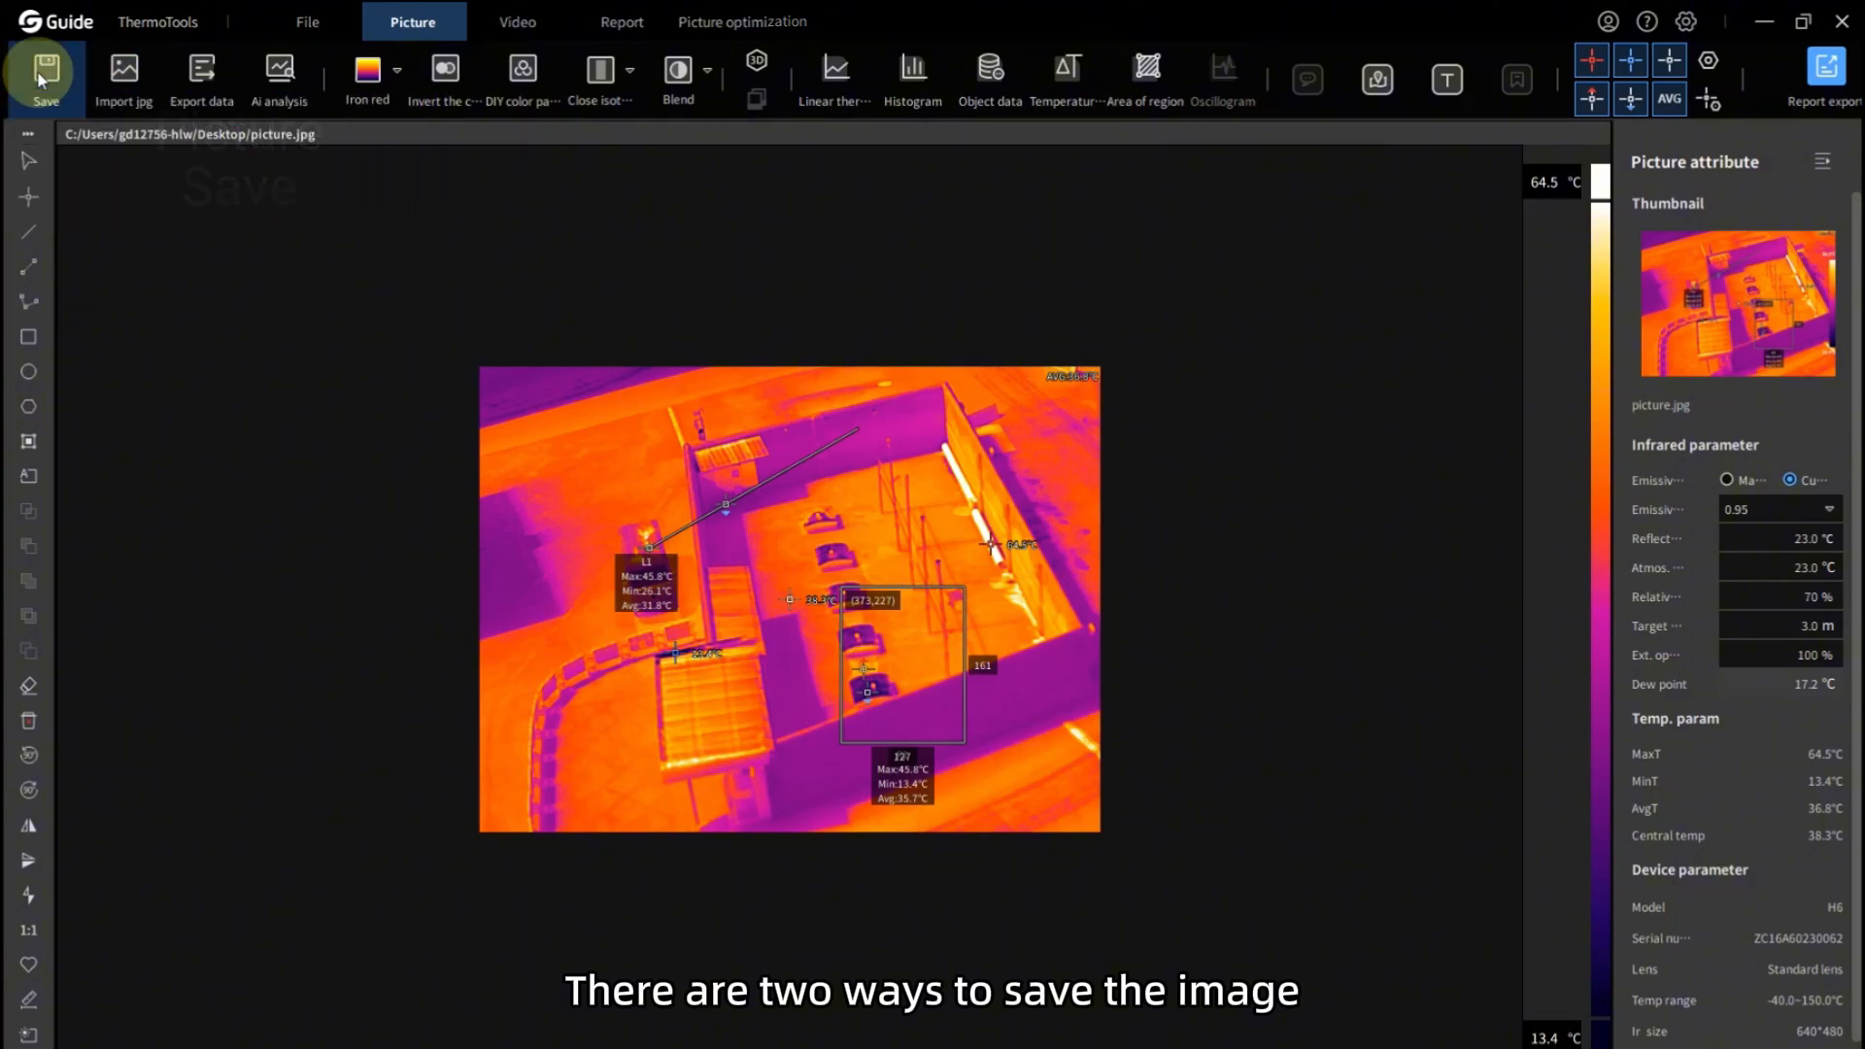
left_click(74, 102)
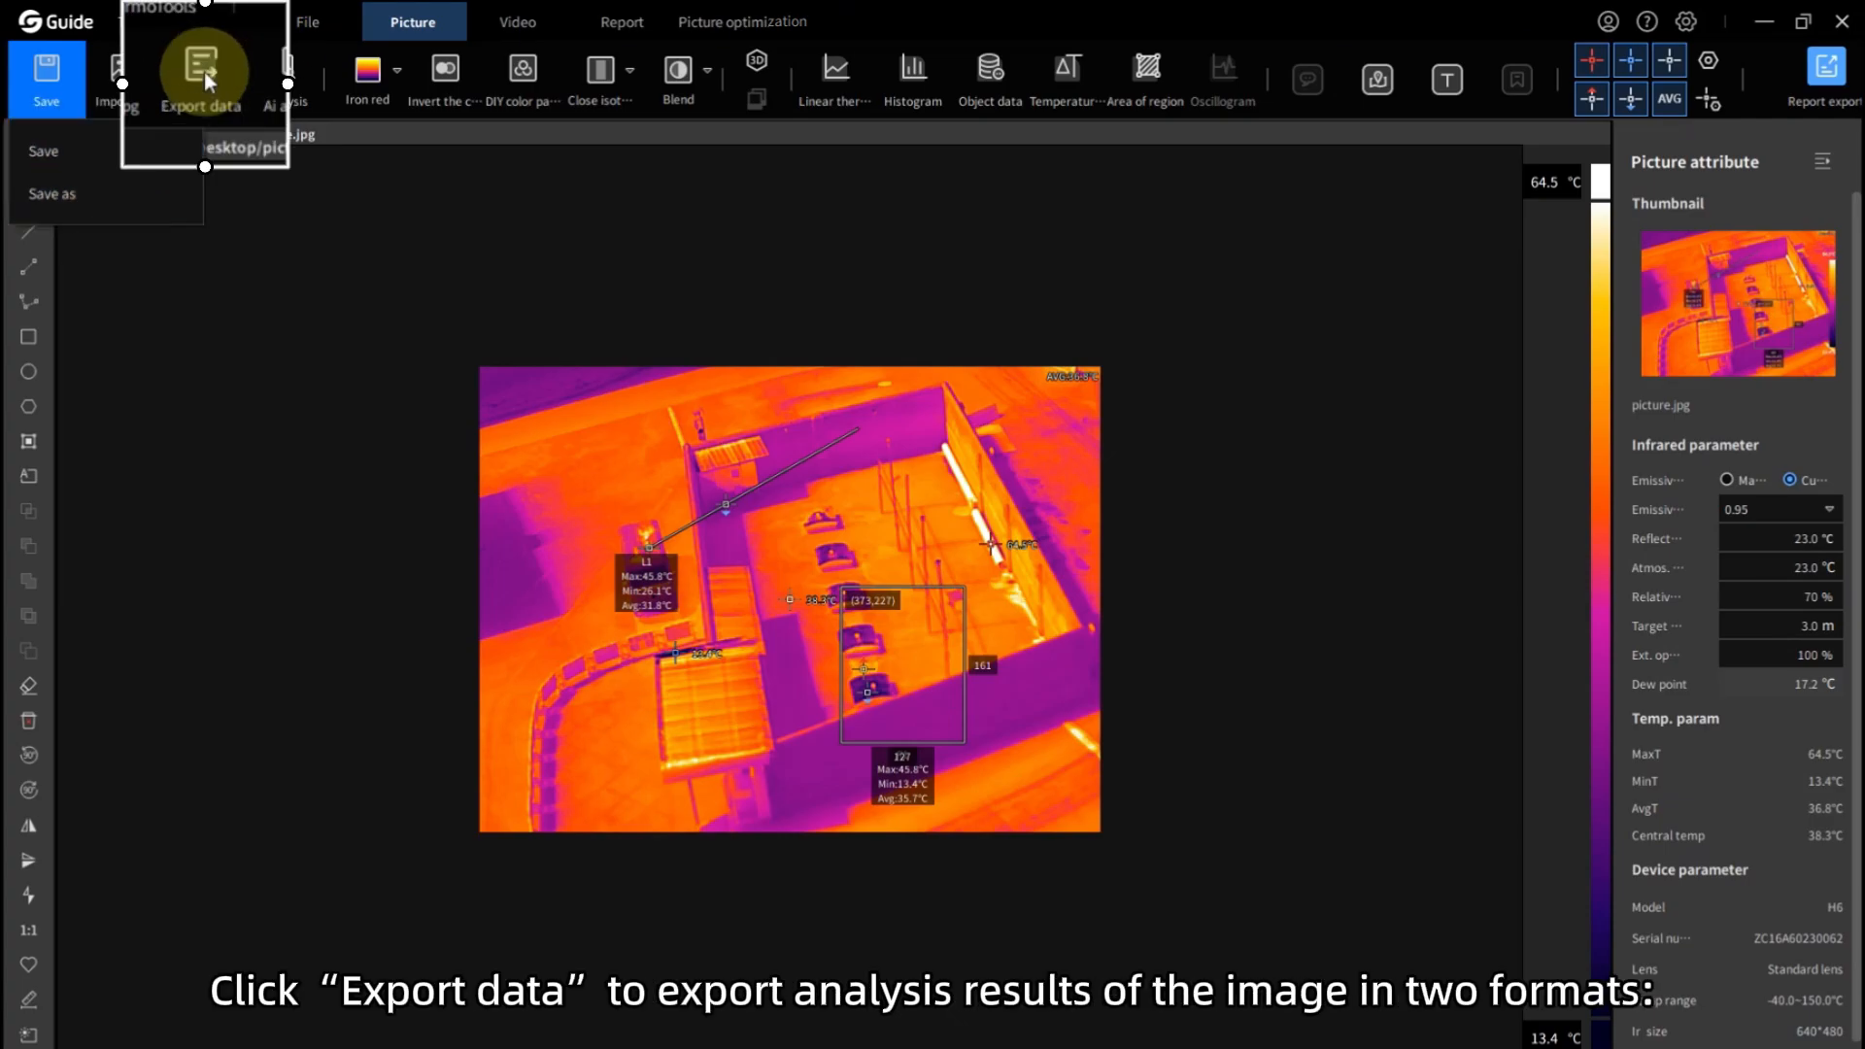
Step: Export the histogram data of line object L1 in .CSV format to the test 1 folder on the desktop
left_click(202, 72)
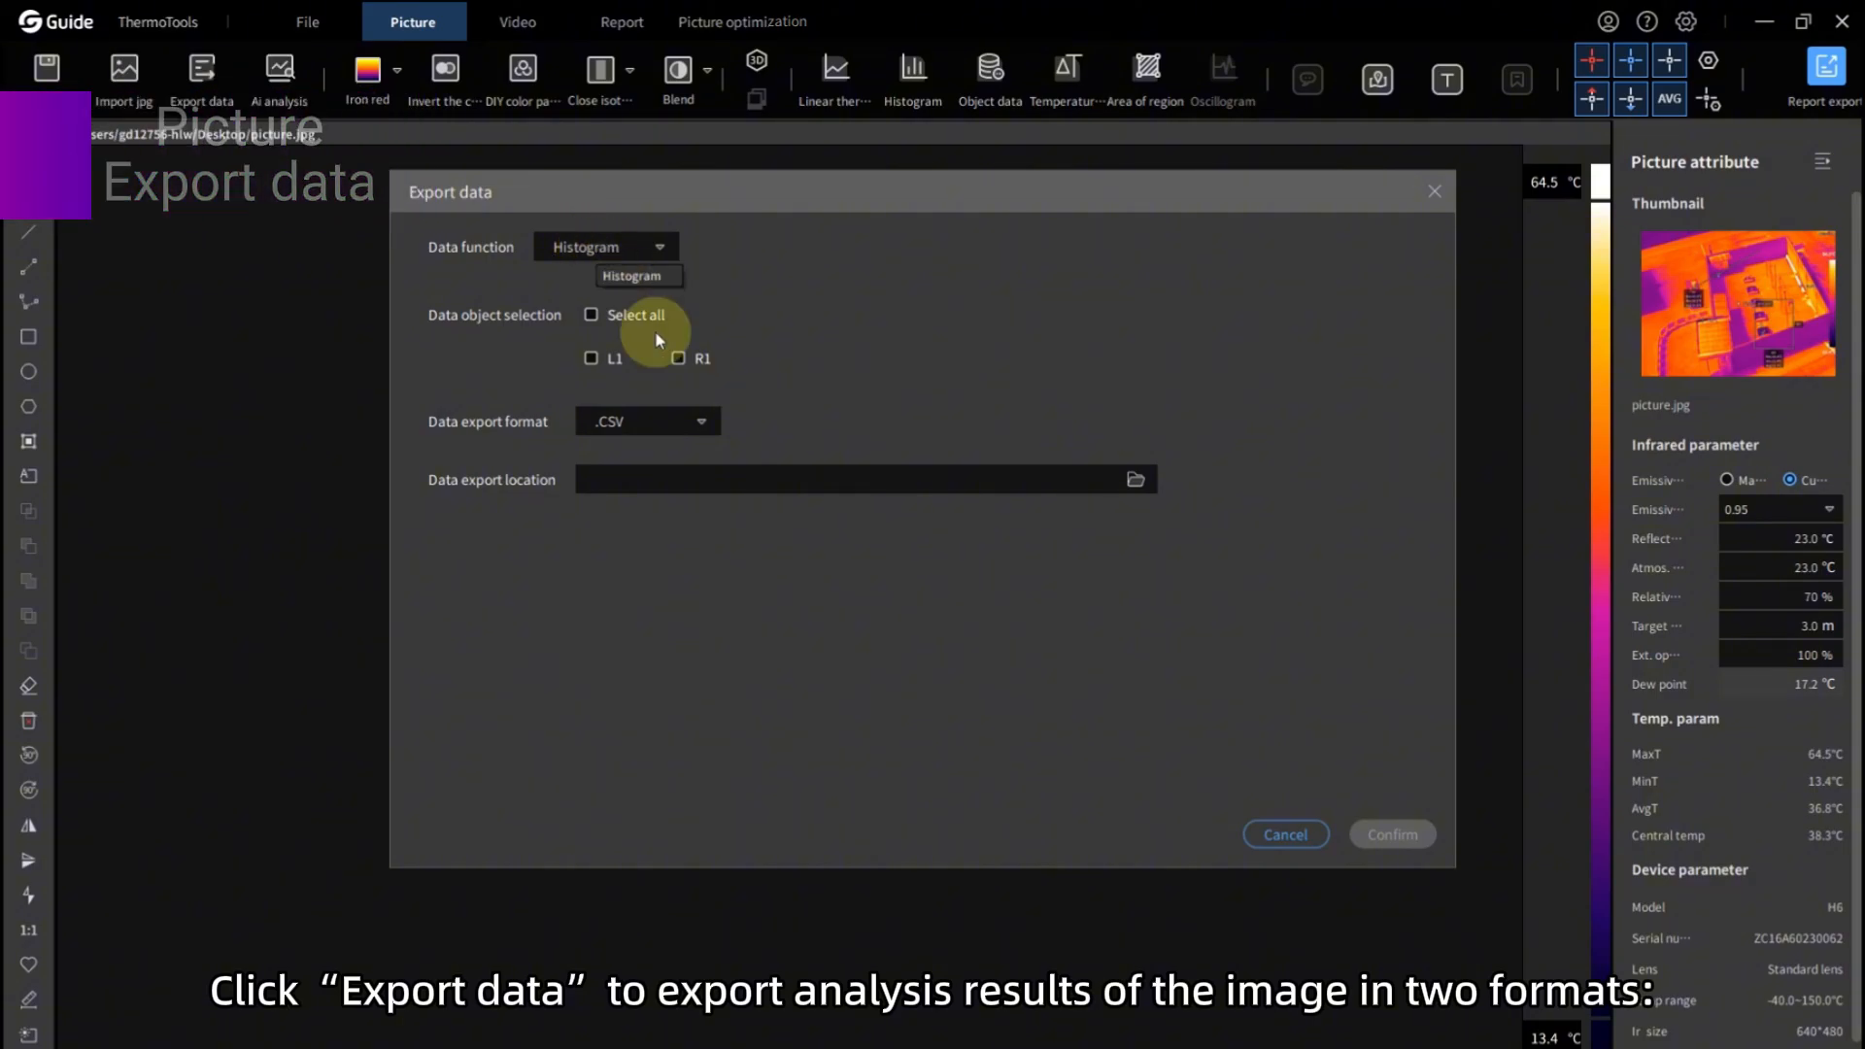
left_click(685, 421)
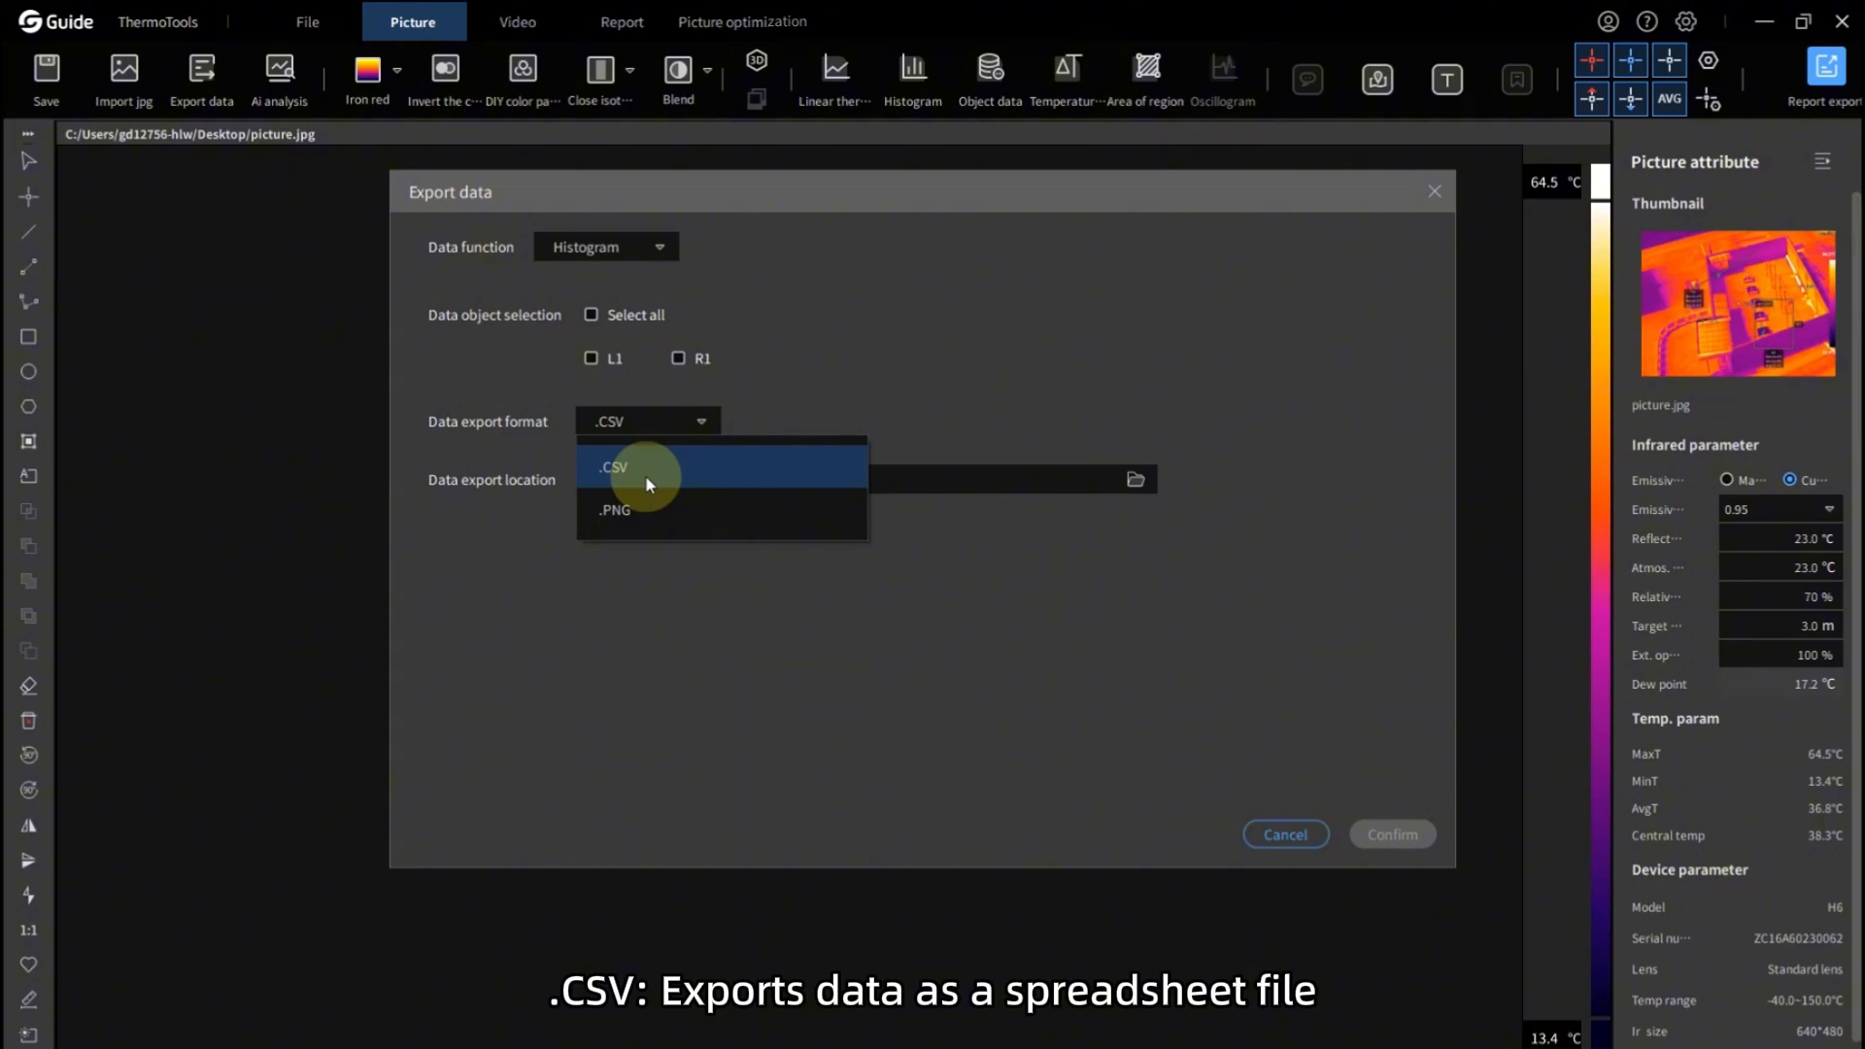
left_click(627, 249)
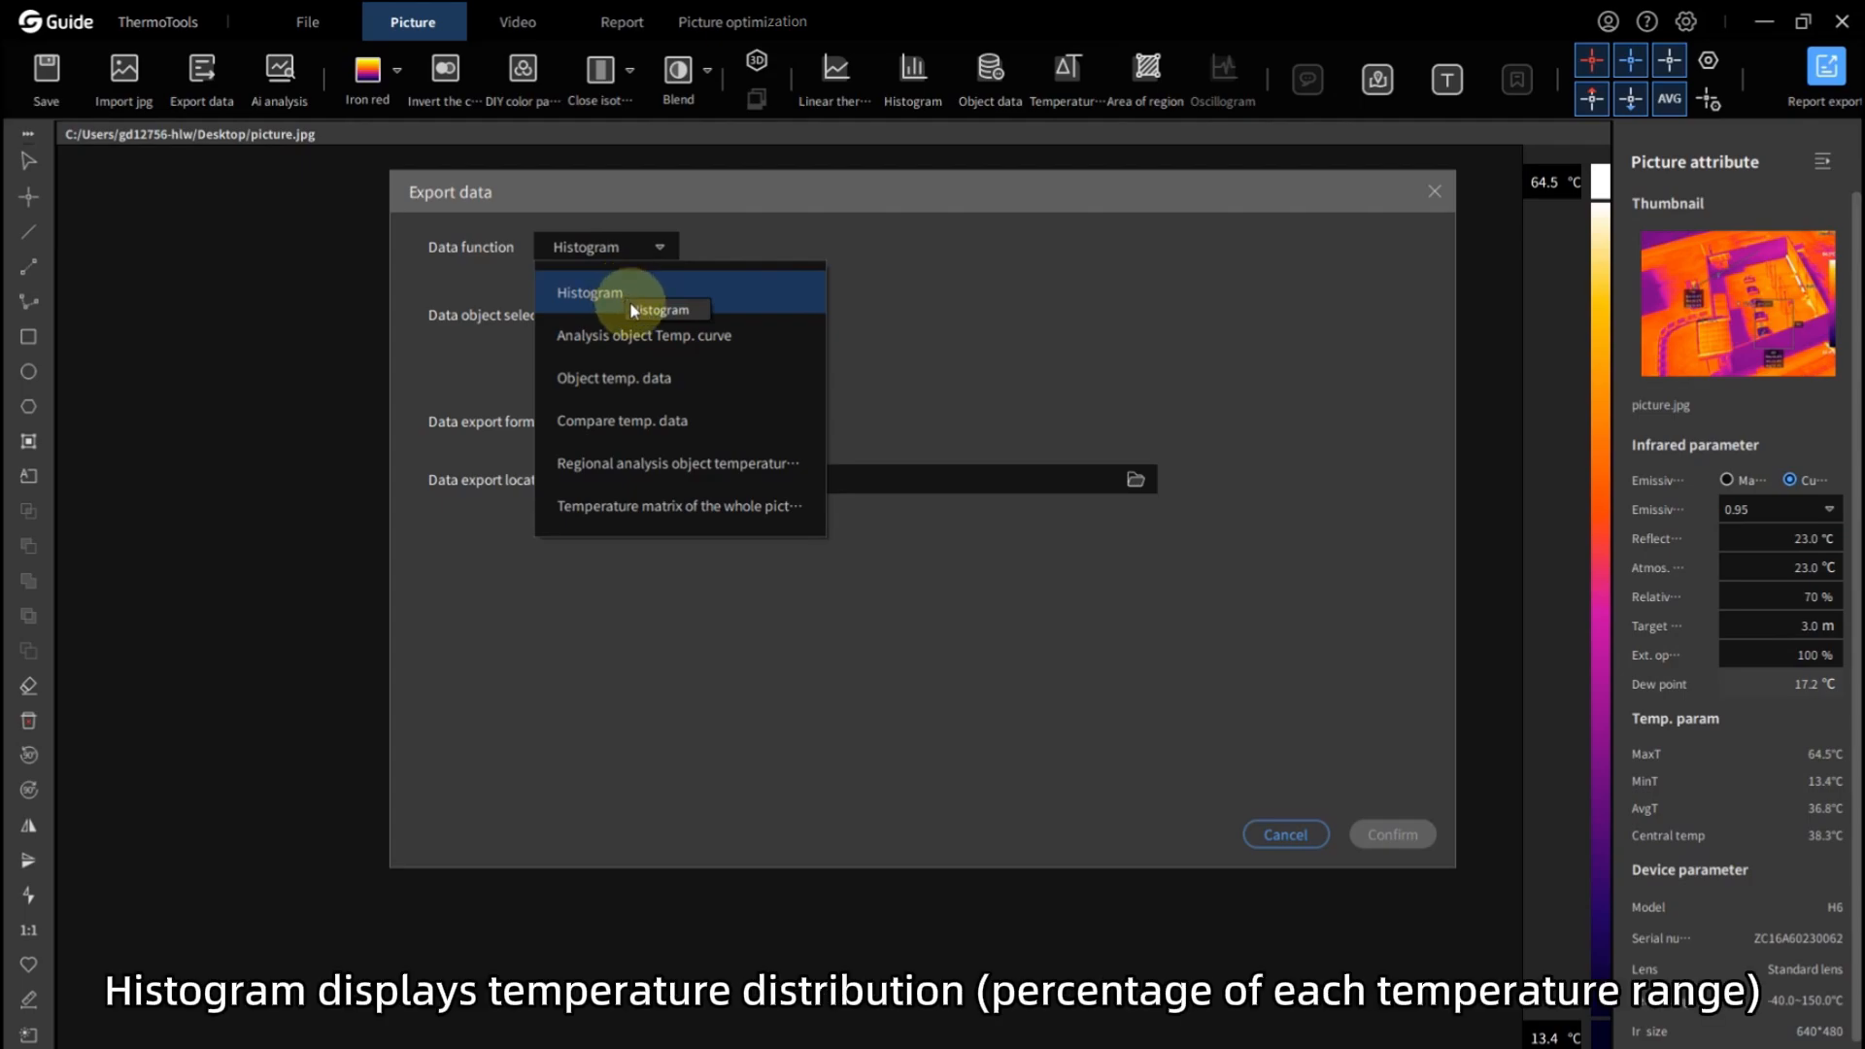
left_click(679, 289)
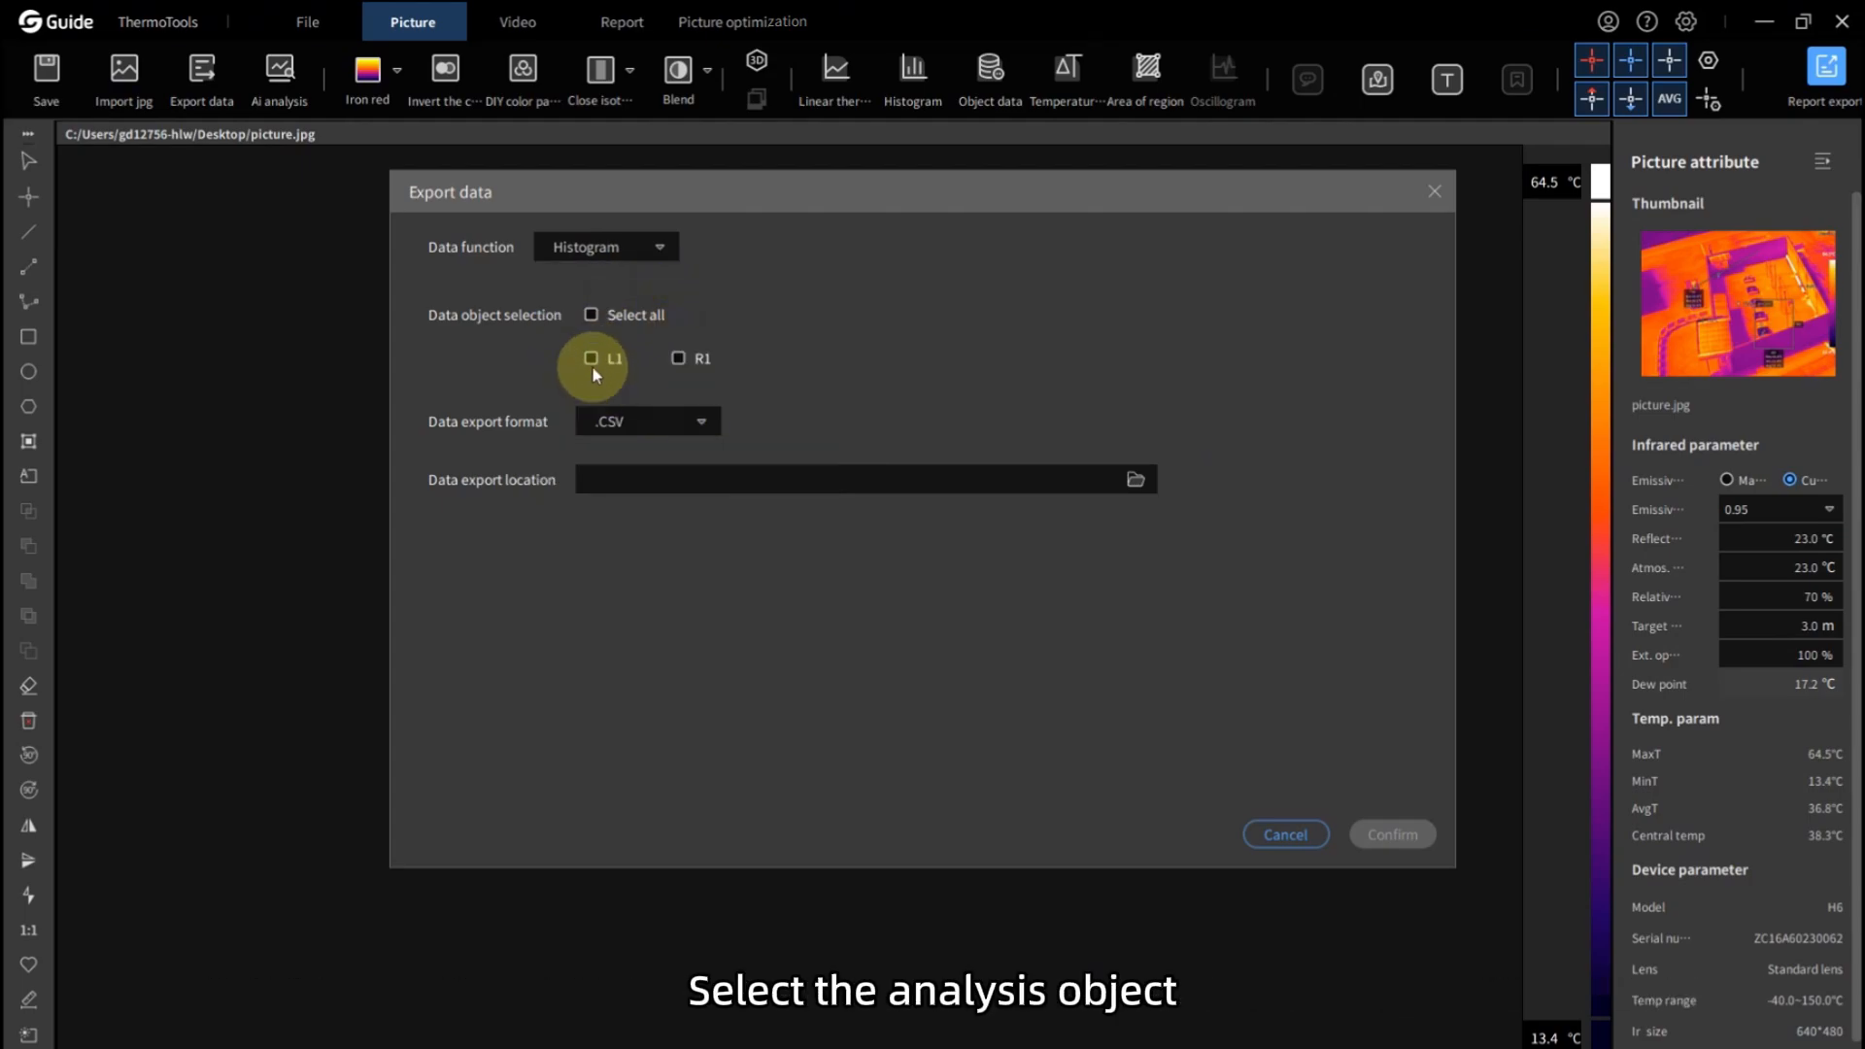
left_click(1135, 479)
left_click(947, 358)
left_click(957, 714)
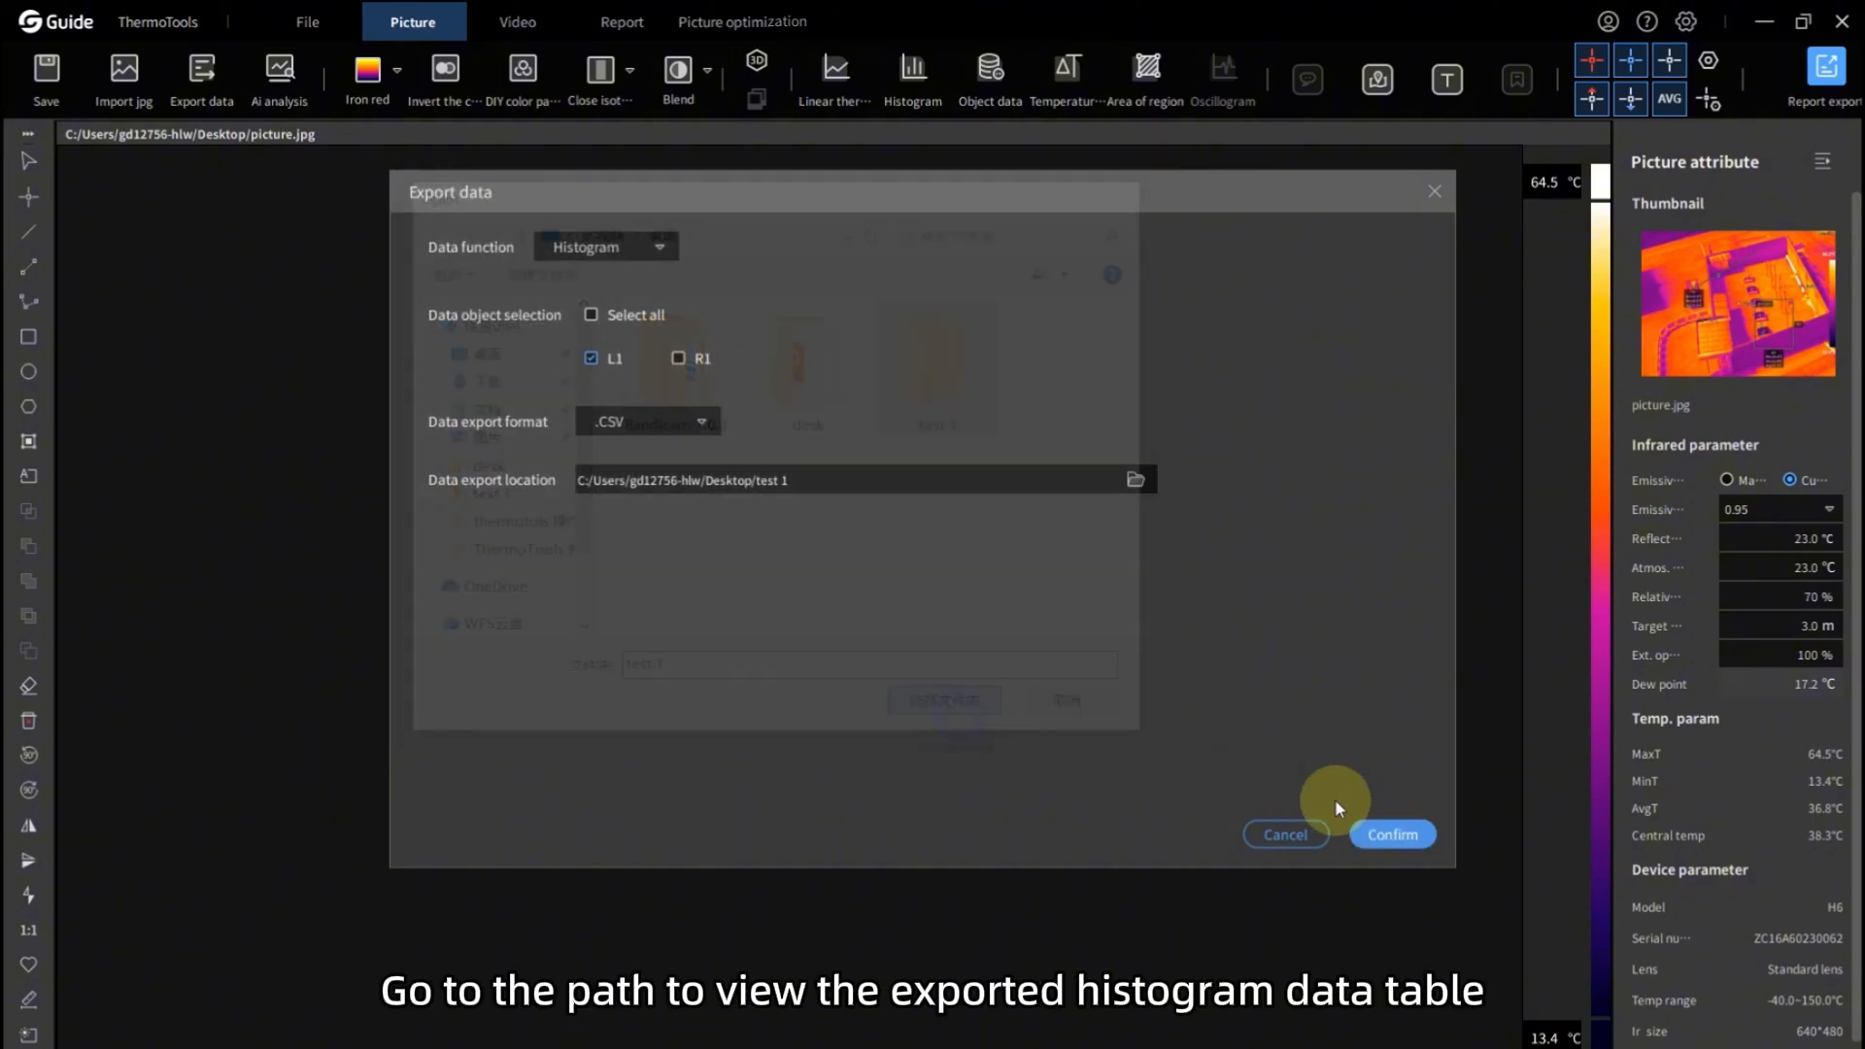
left_click(1389, 834)
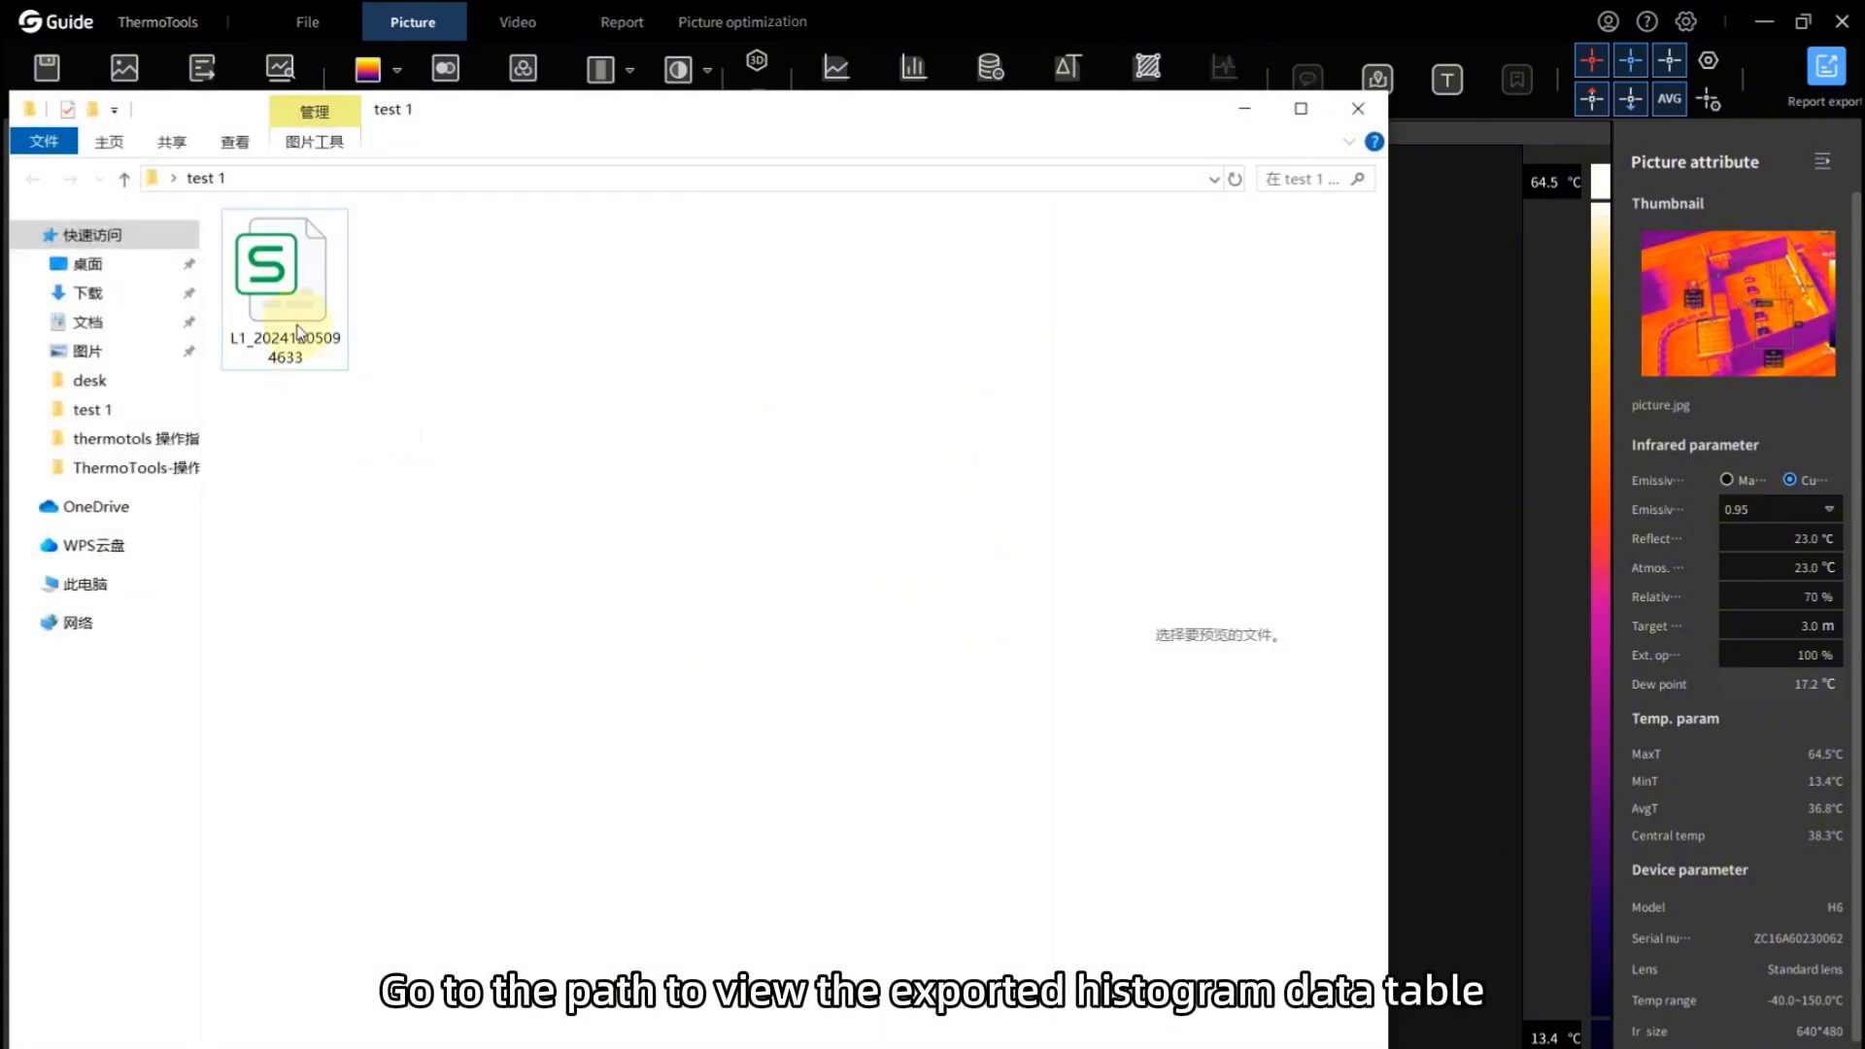
Step: View the exported L1 histogram table from the test 1 folder, and close the spreadsheet and folder window
double_click(274, 311)
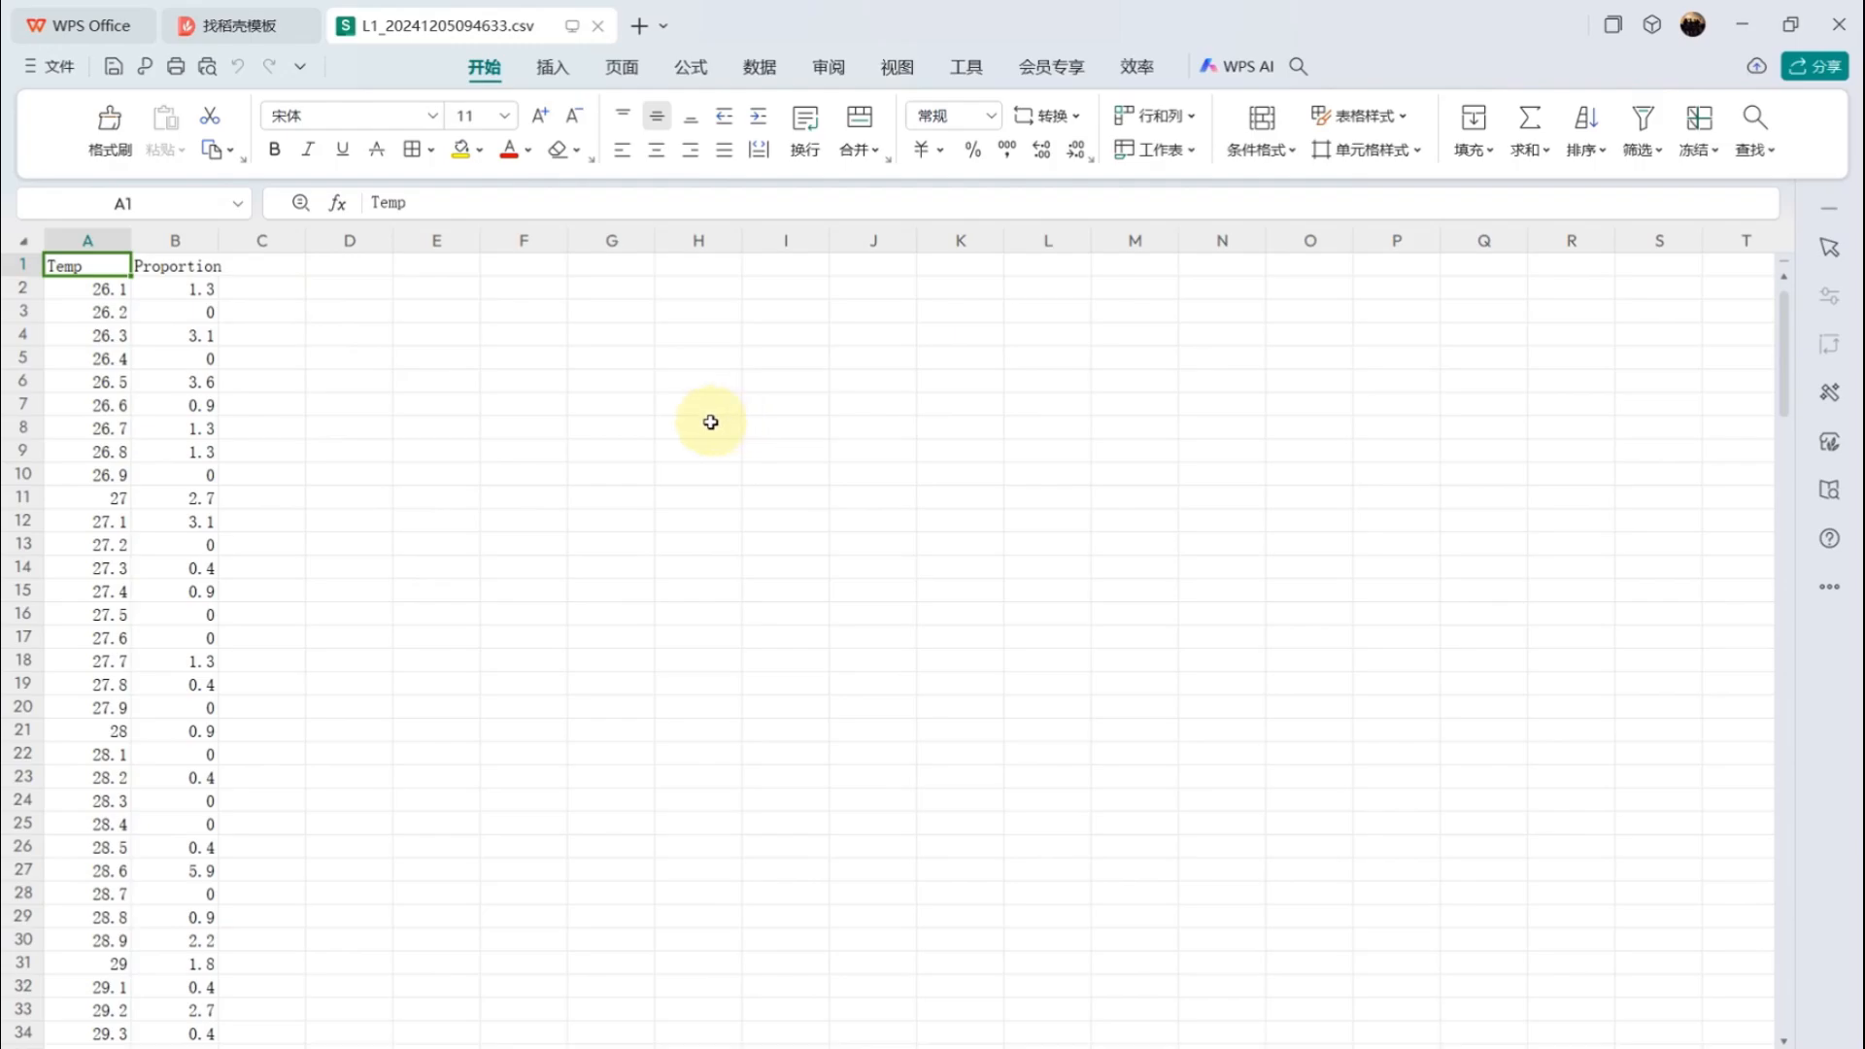
left_click(1839, 24)
left_click(1253, 121)
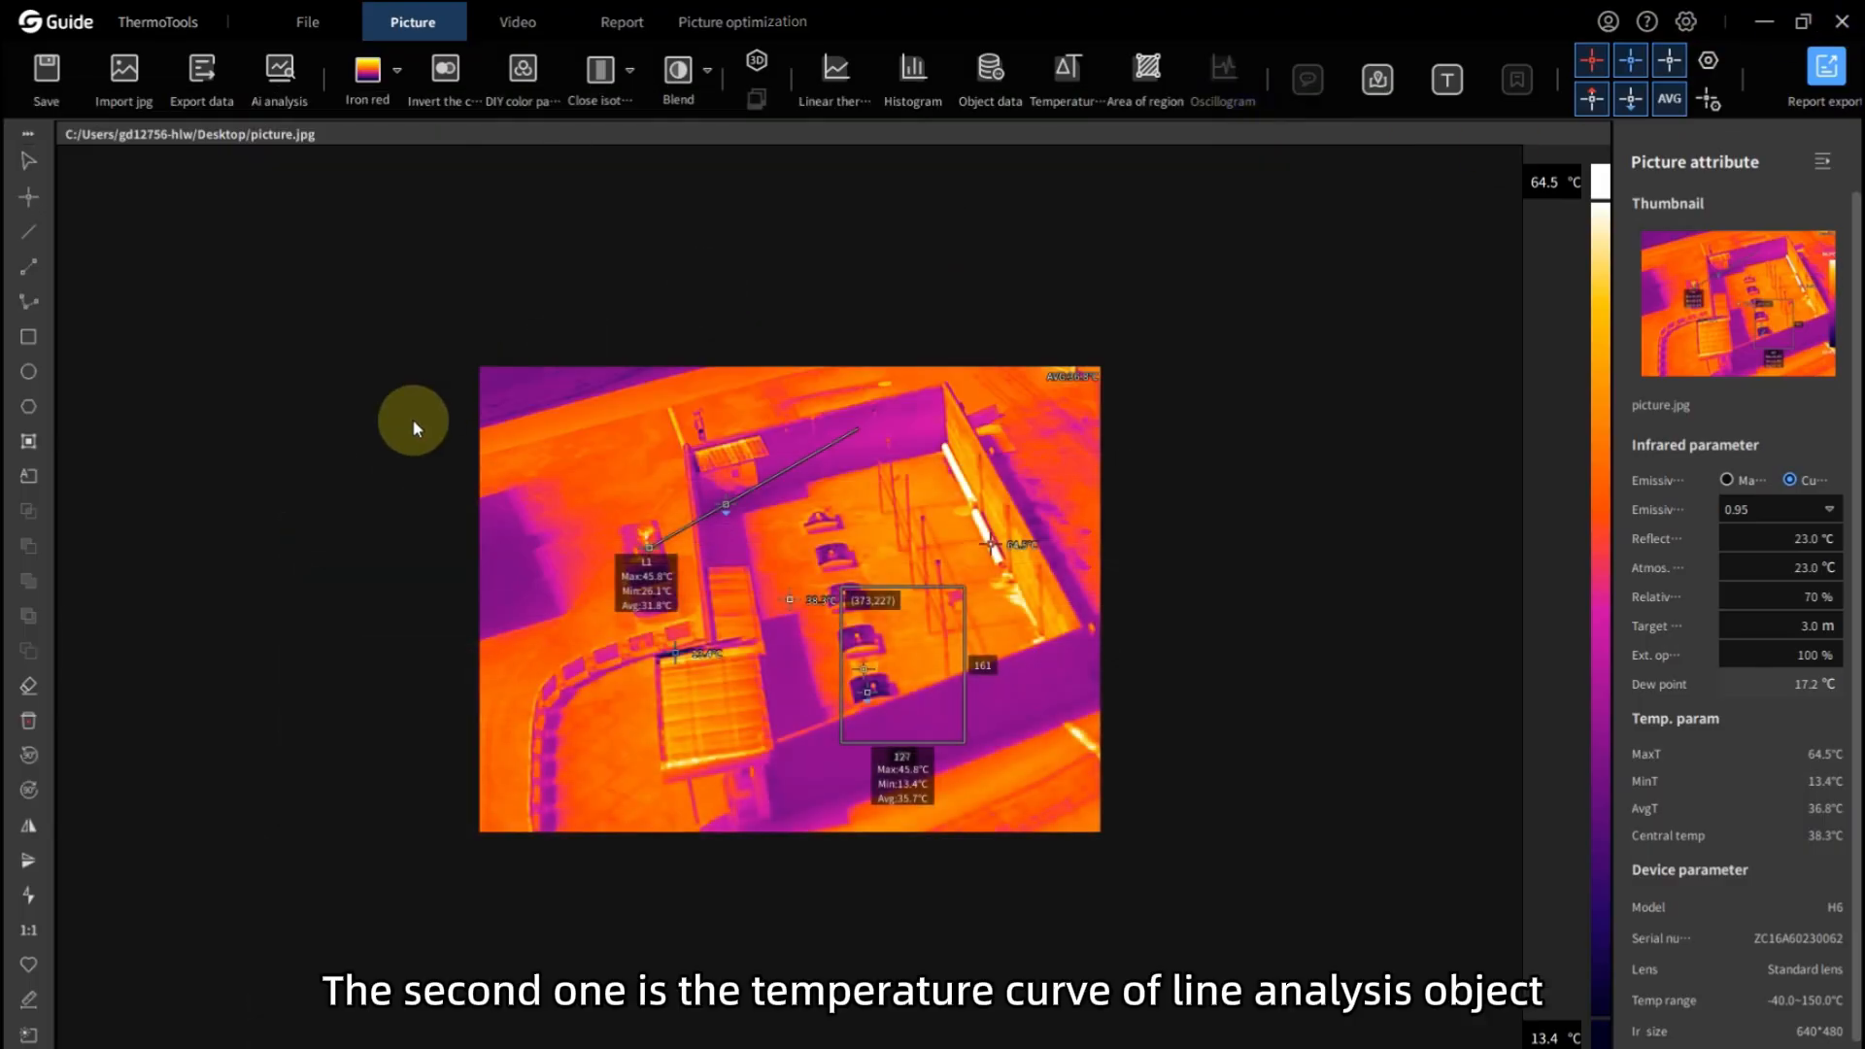
Step: Export the analysis object temperature curve of L1 in .PNG format to the test 1 folder on the desktop
left_click(201, 73)
left_click(597, 247)
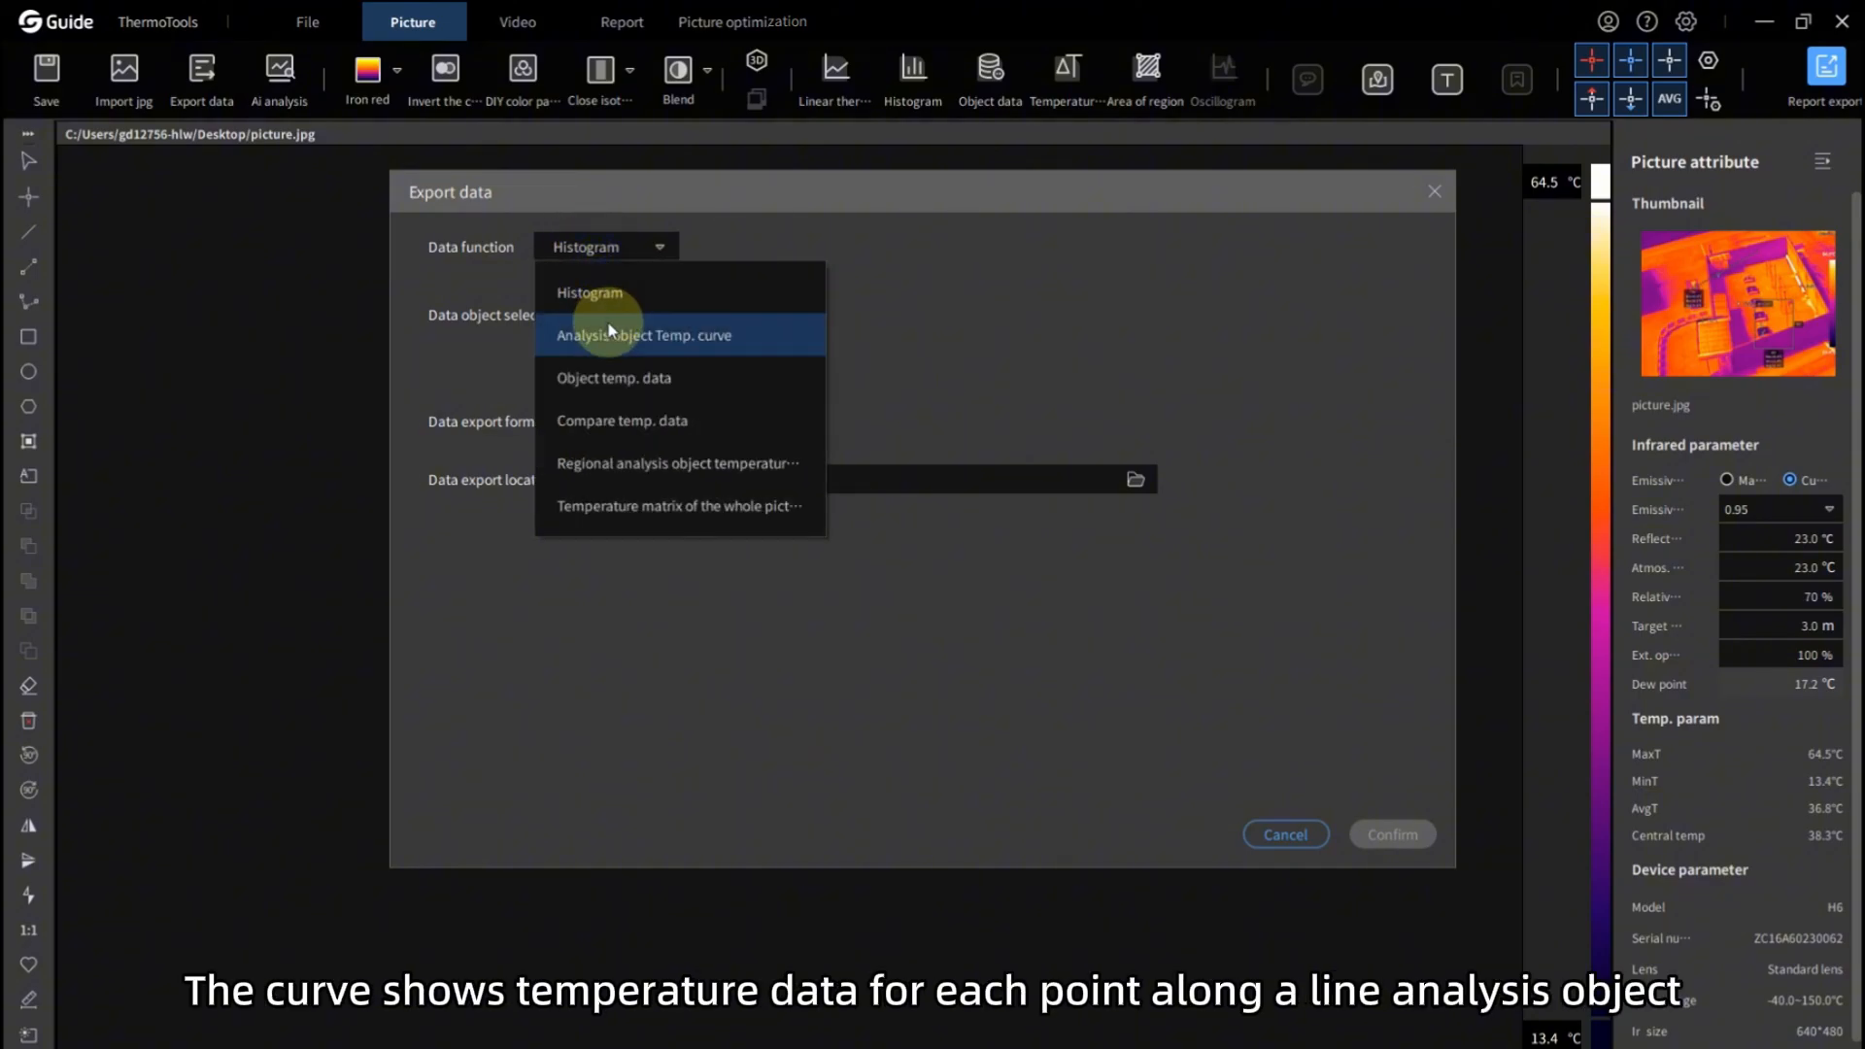
left_click(608, 333)
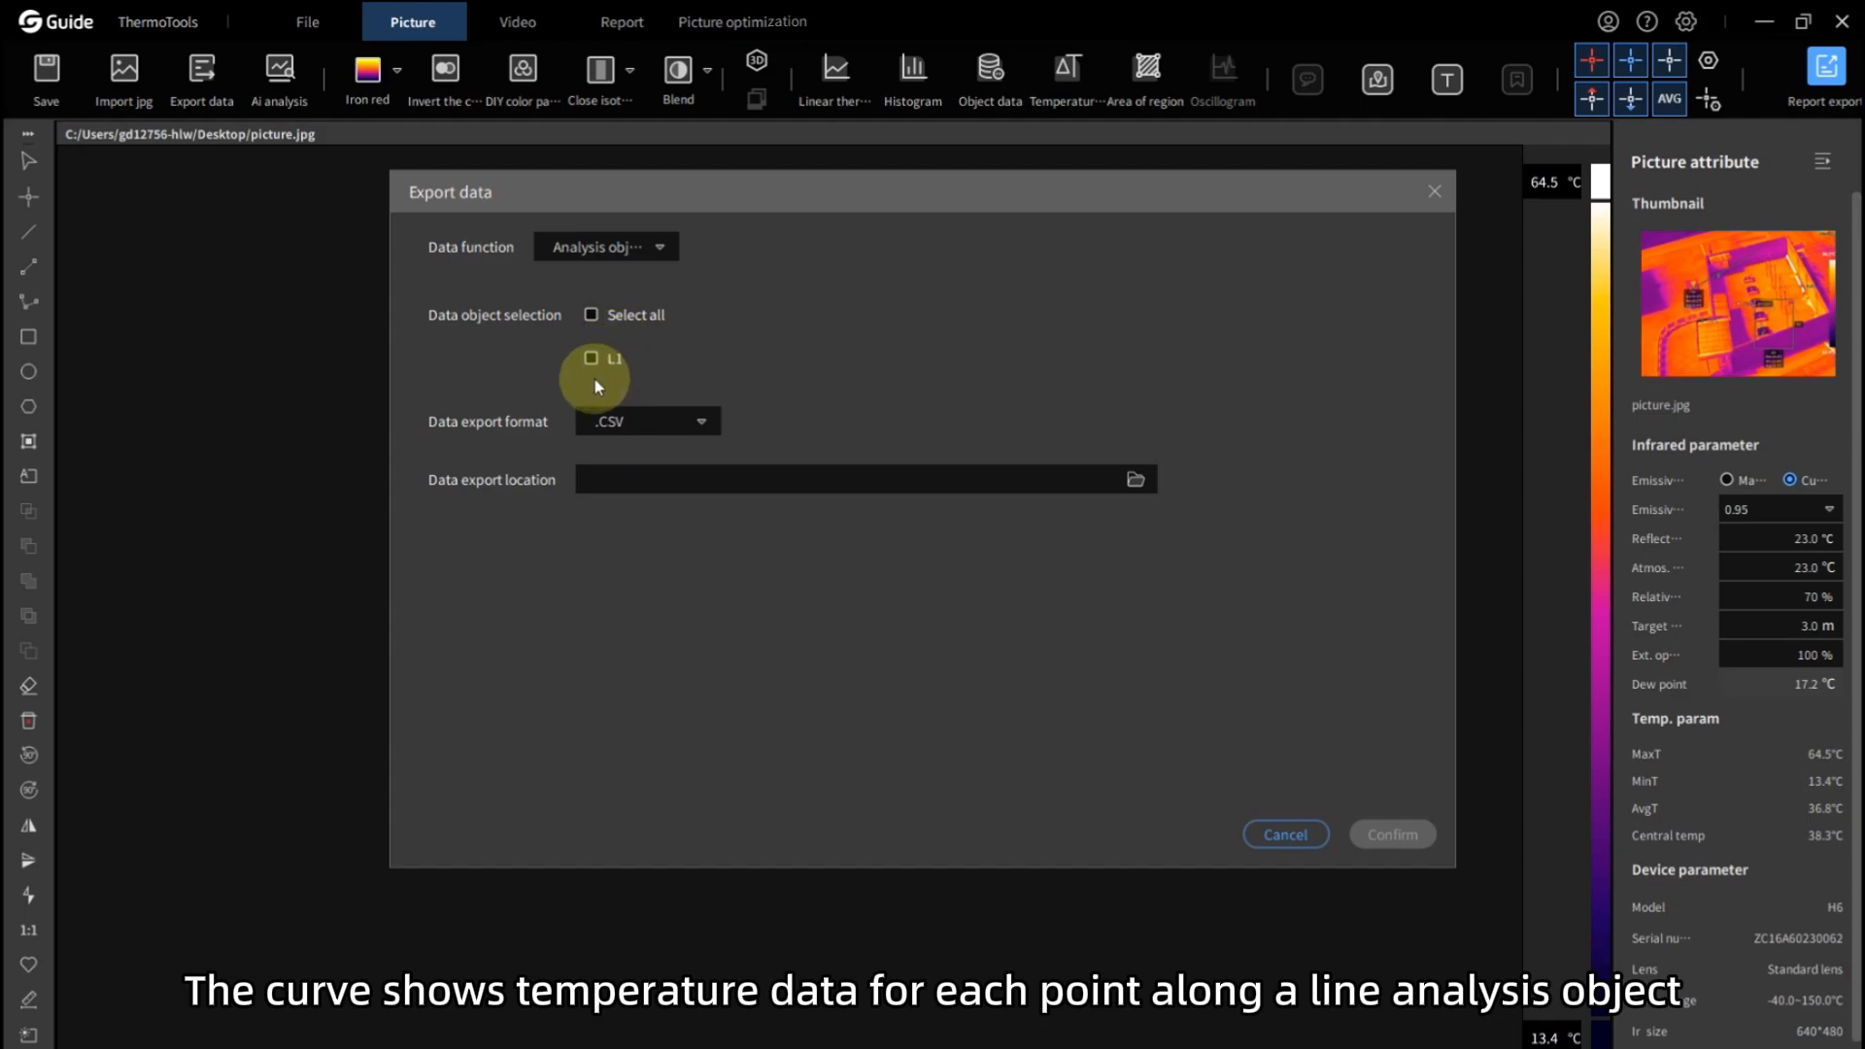
left_click(591, 361)
left_click(644, 428)
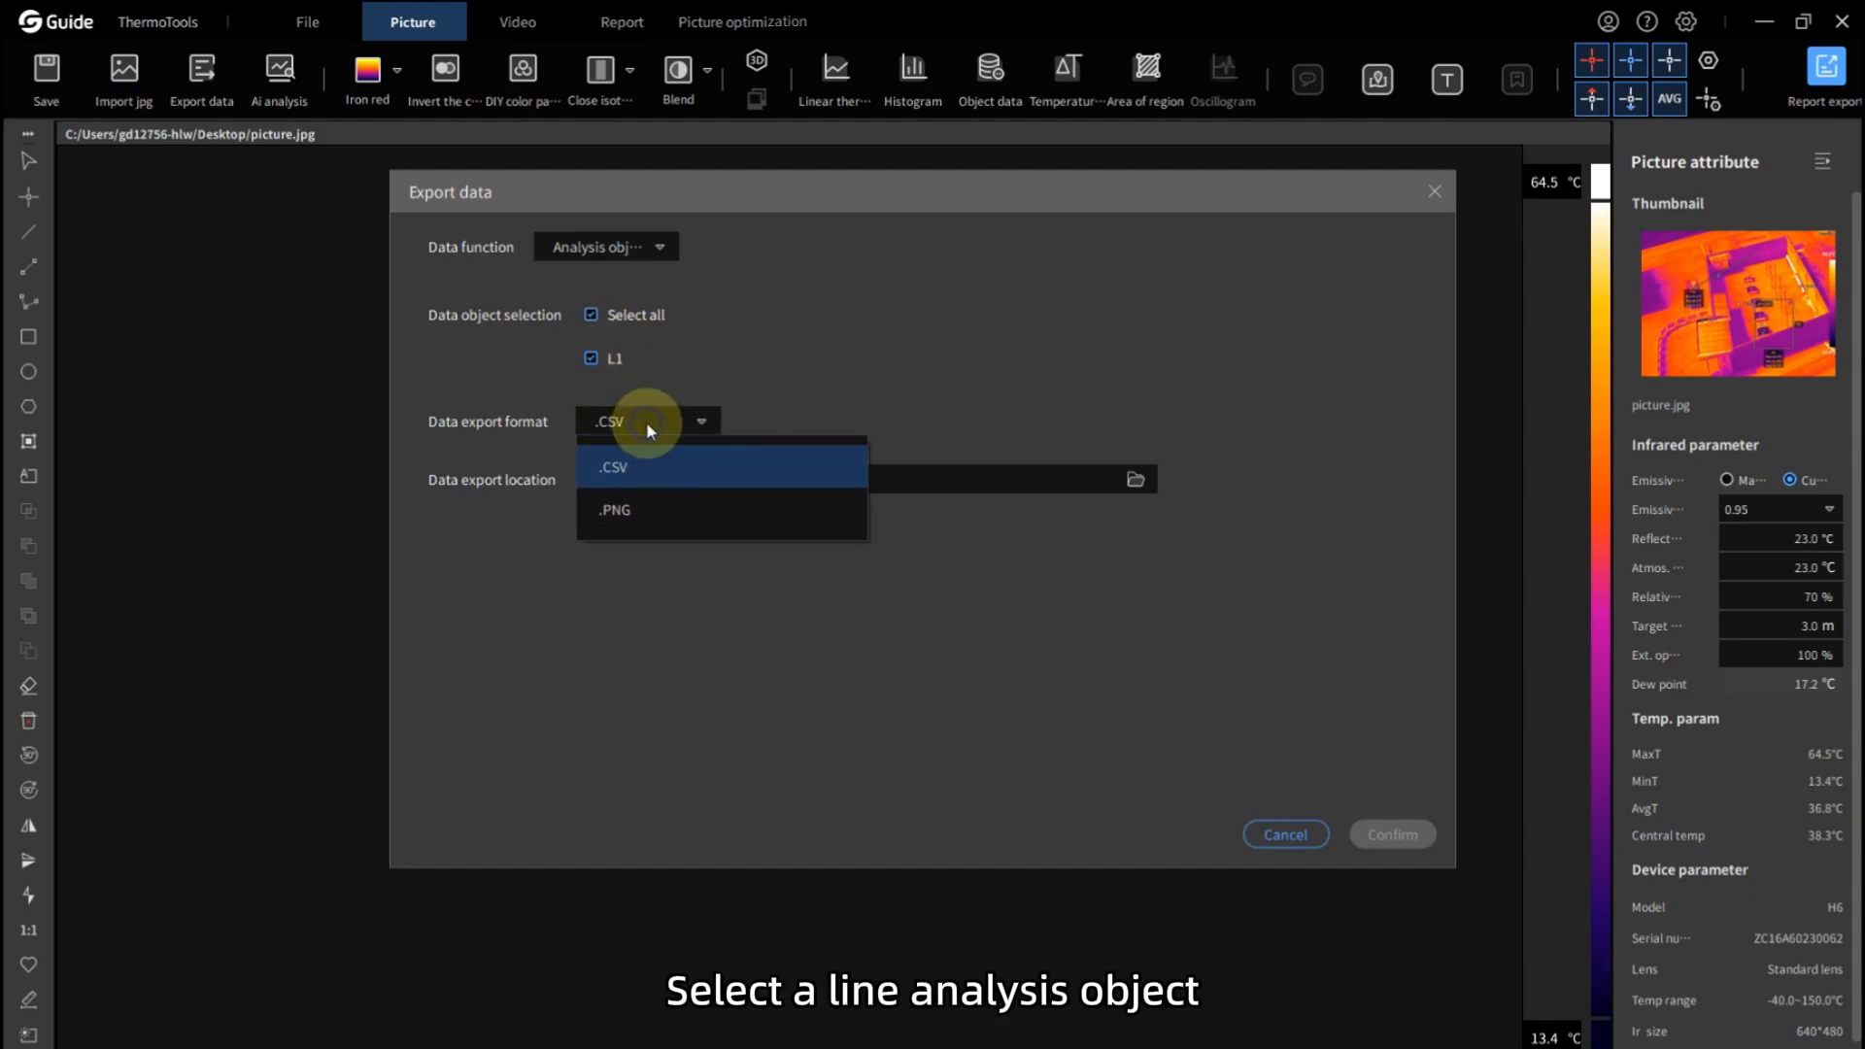
left_click(646, 507)
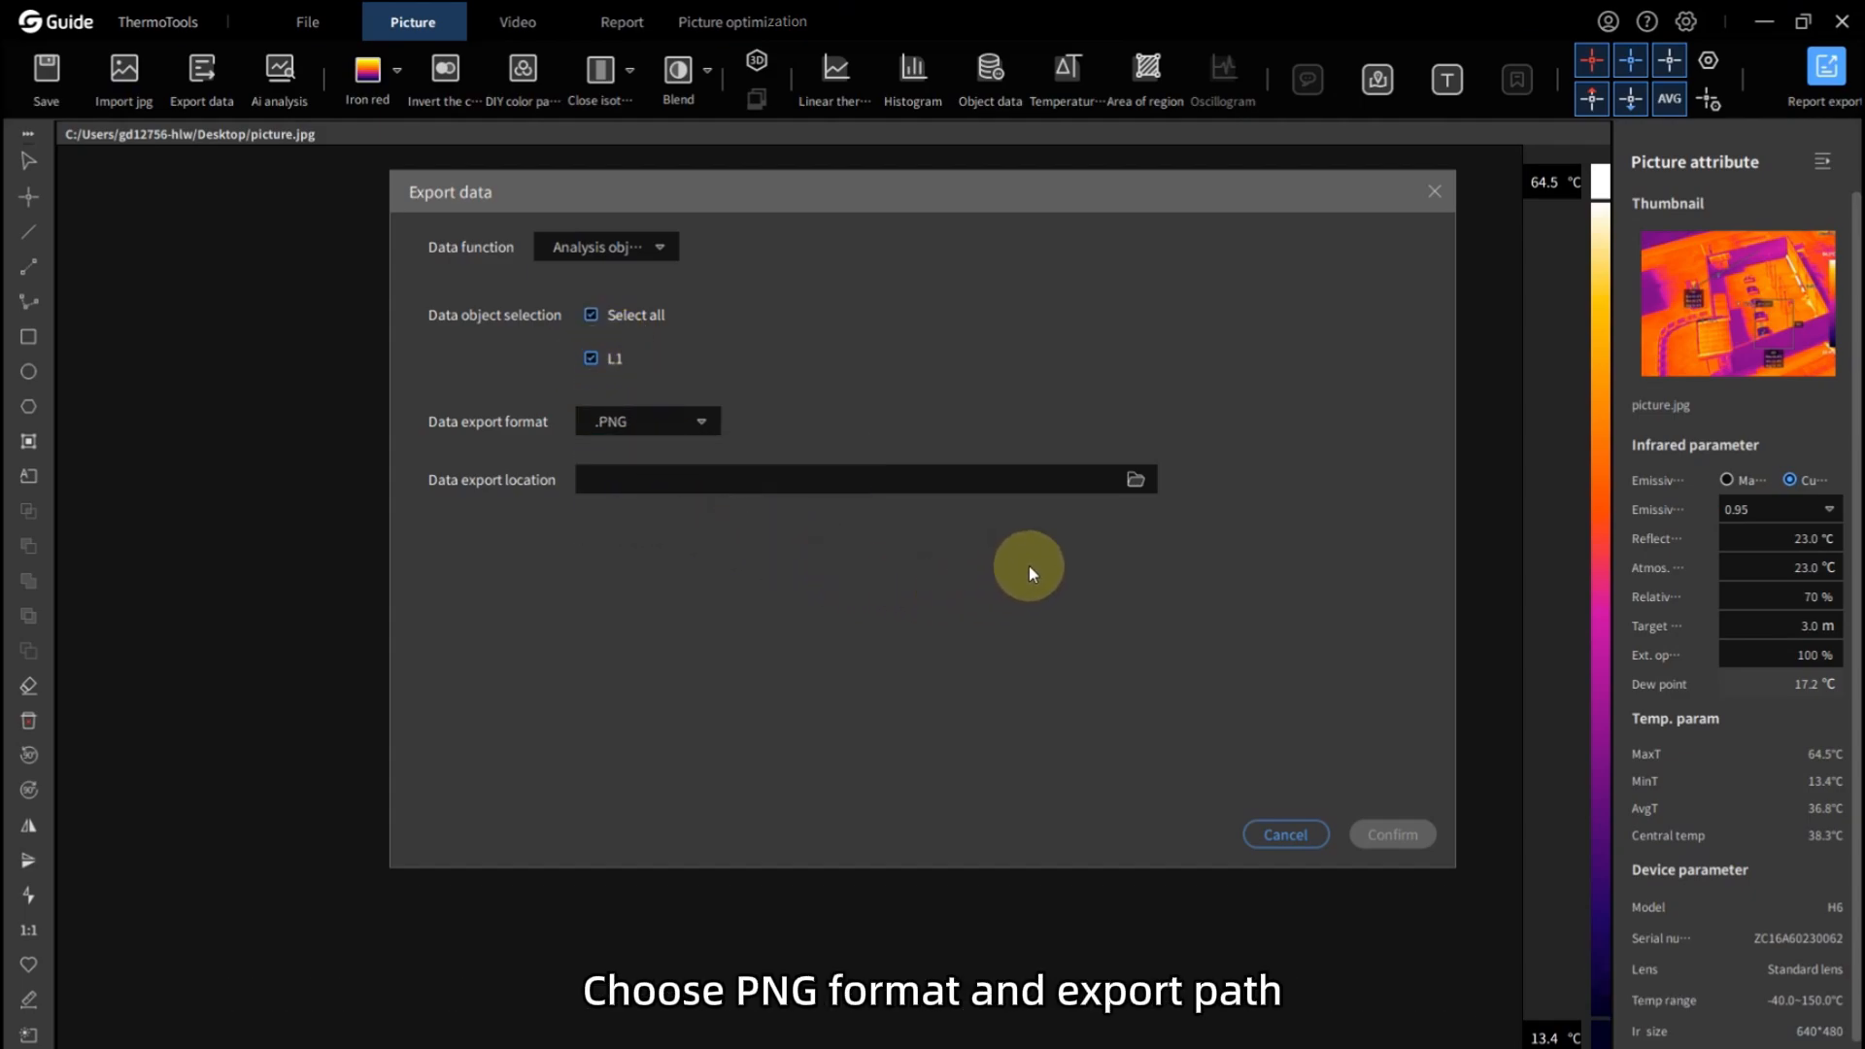
left_click(1136, 480)
left_click(949, 356)
left_click(936, 708)
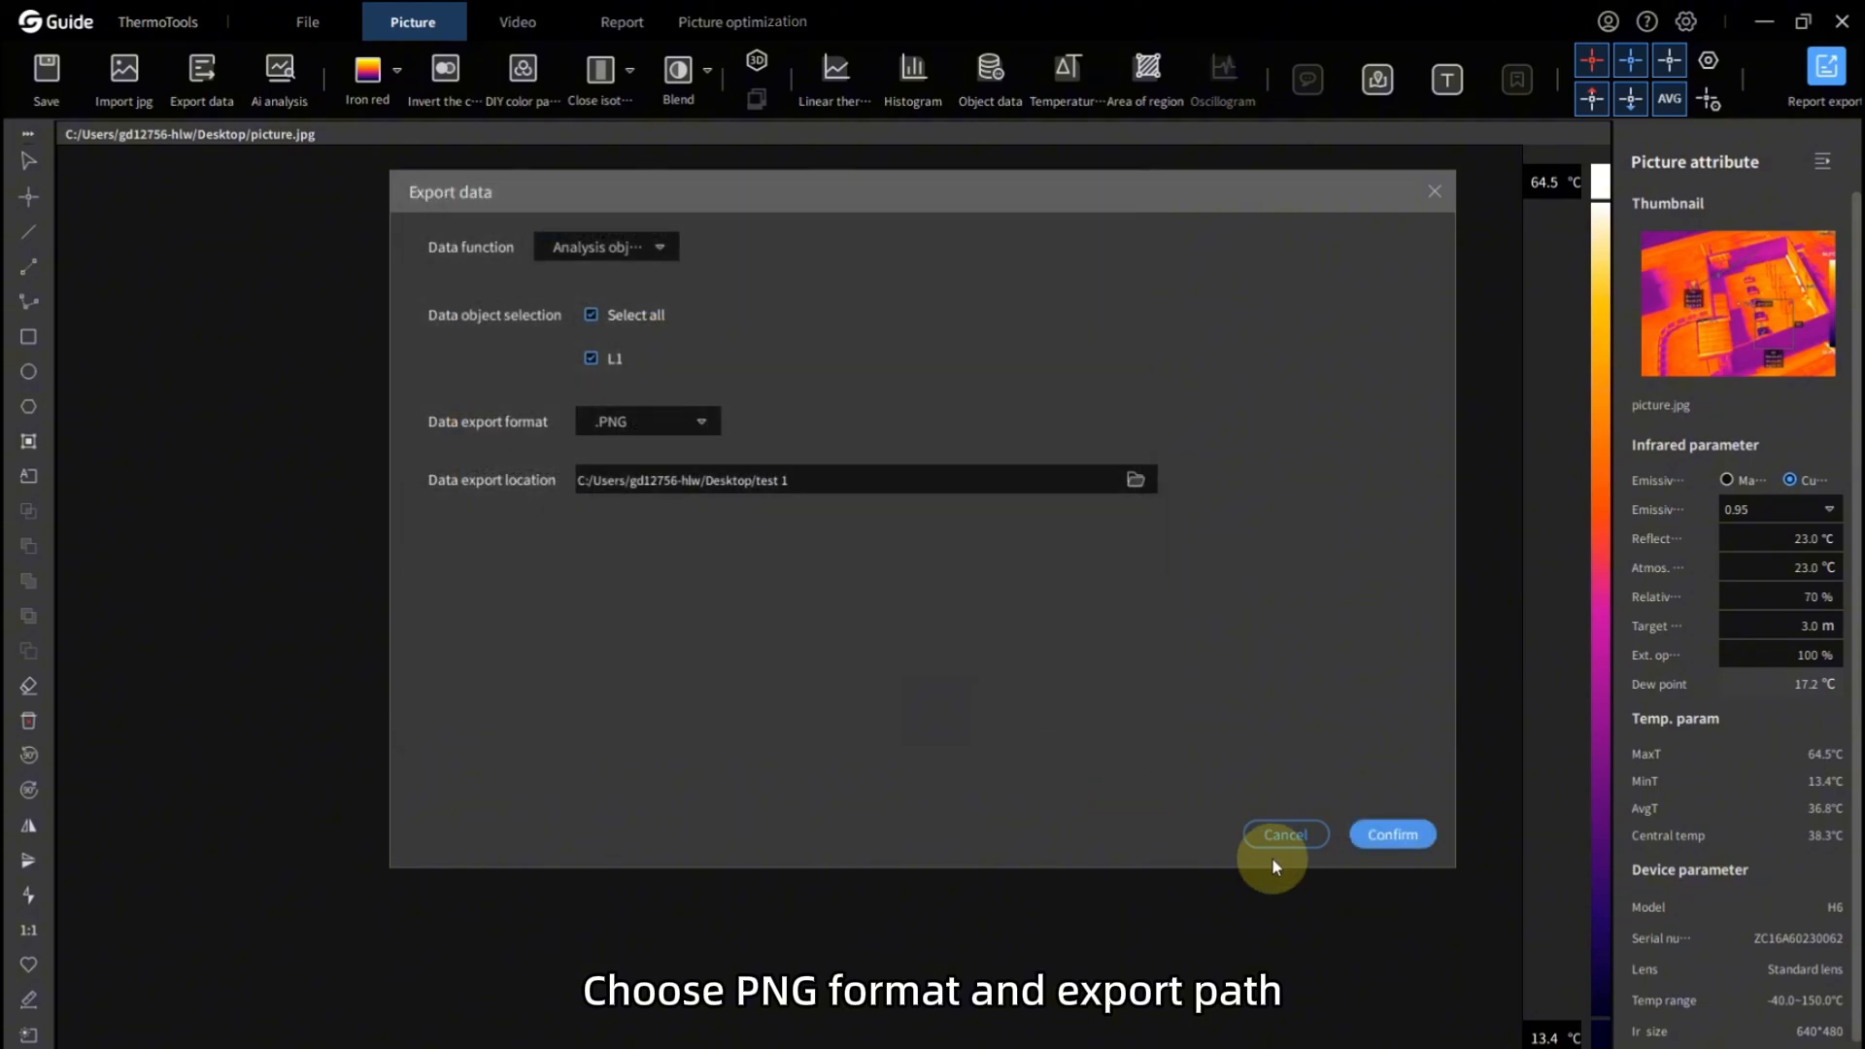
left_click(1328, 822)
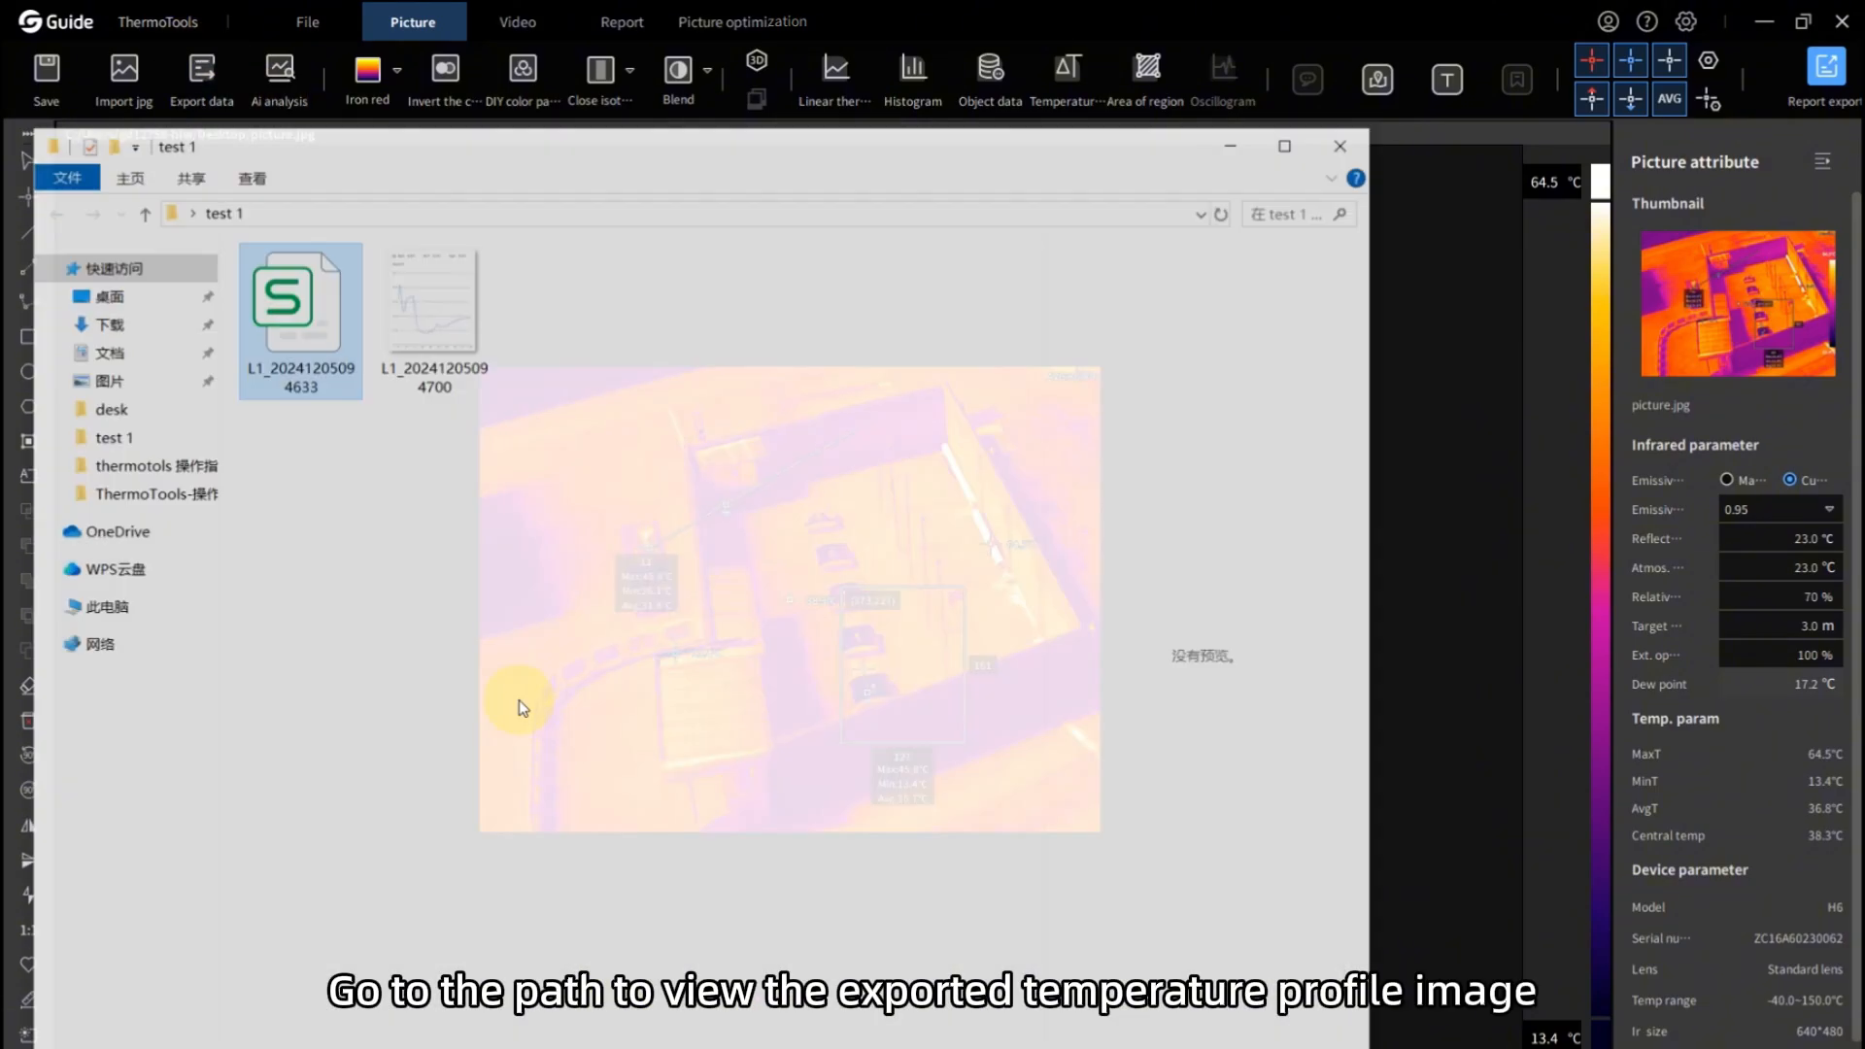
Step: View the exported L1 temperature curve image in the test 1 folder
left_click(418, 309)
double_click(418, 309)
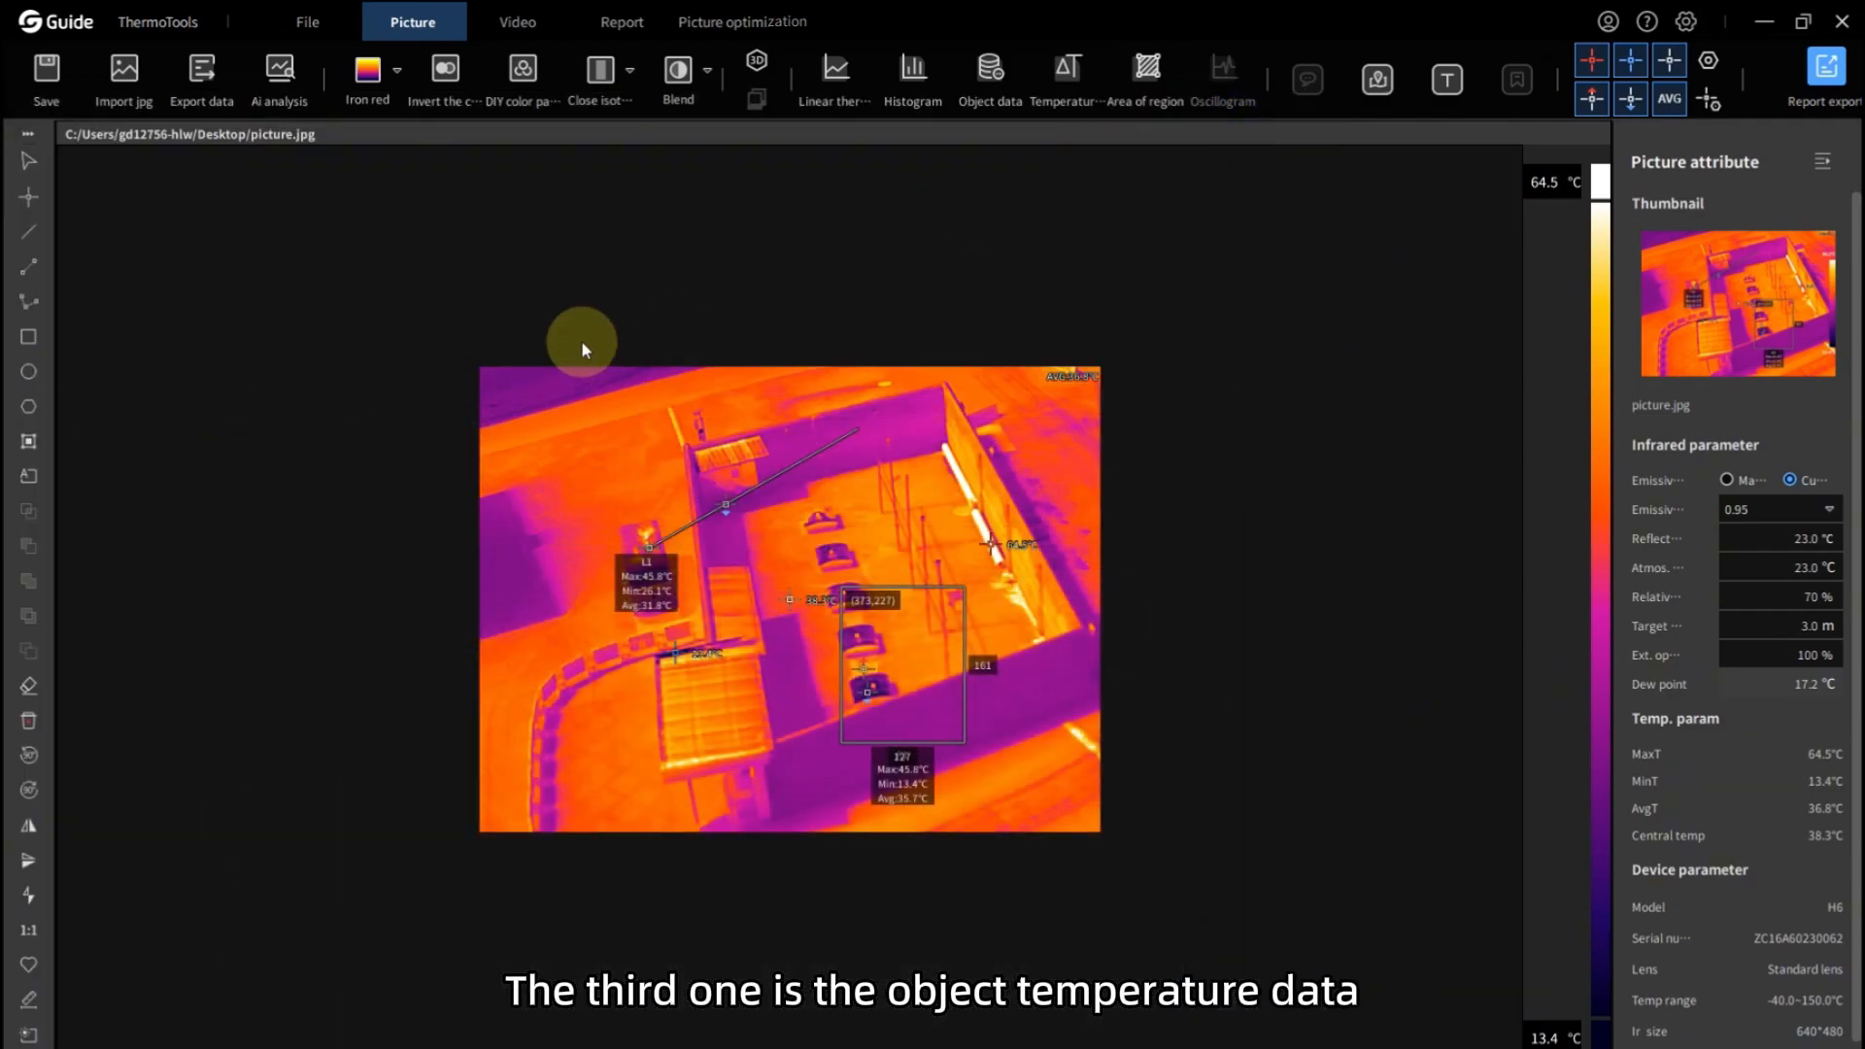
Step: Set up a data export of object temperature data for L1 and R1 in .CSV format
left_click(201, 70)
left_click(583, 246)
left_click(618, 382)
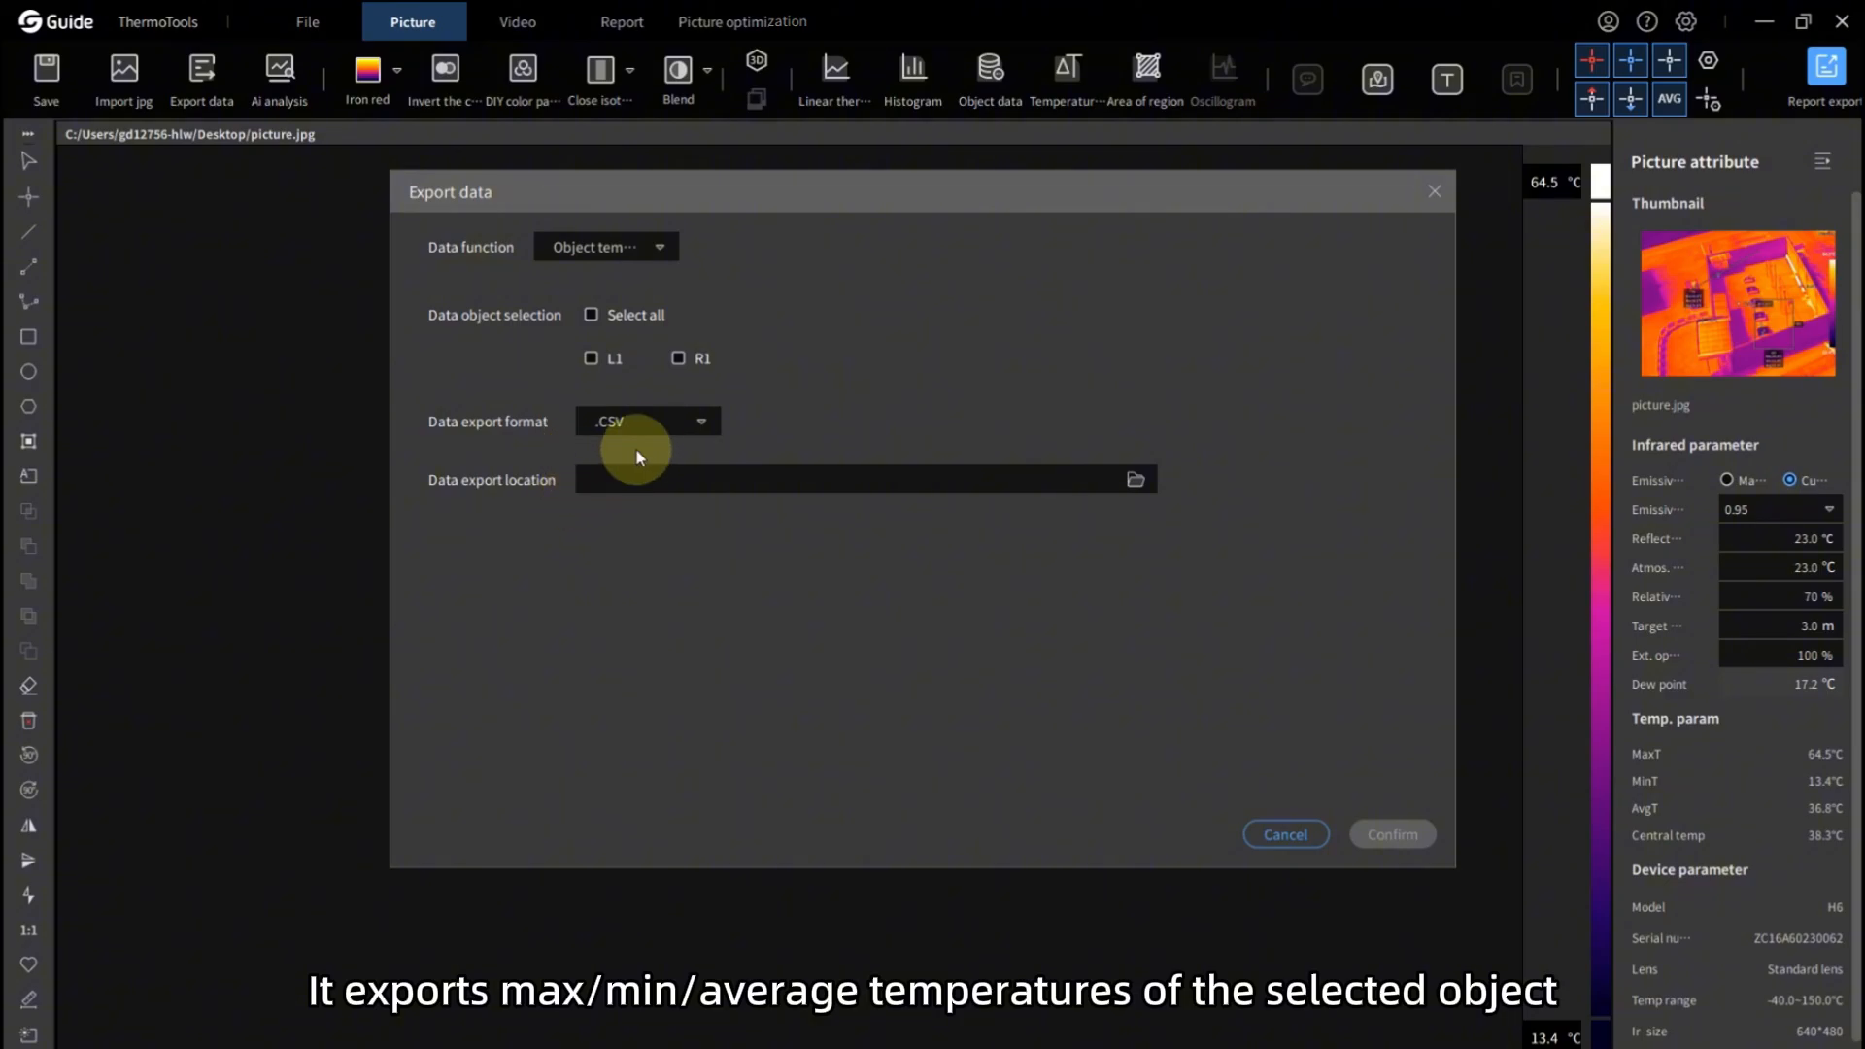
left_click(591, 359)
left_click(679, 358)
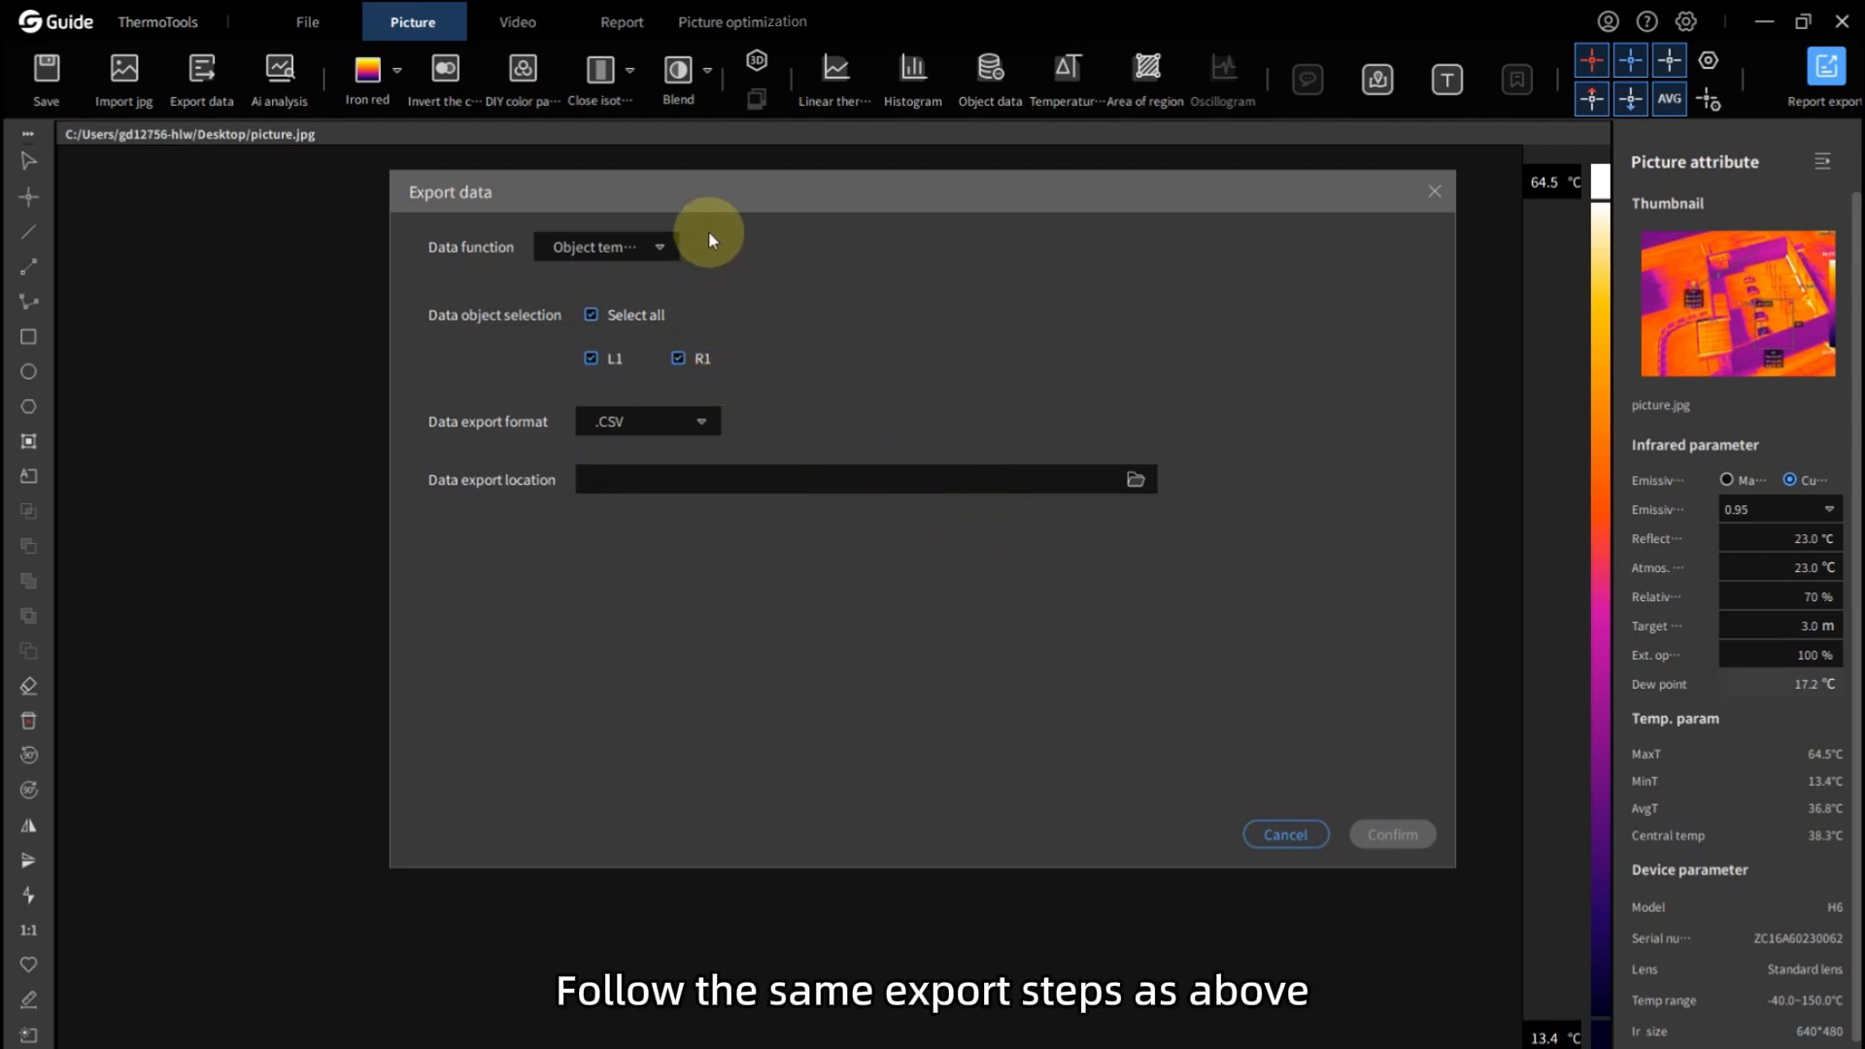
Step: Switch the data export to comparative temperature data and include both L1 and R1
left_click(607, 246)
left_click(583, 419)
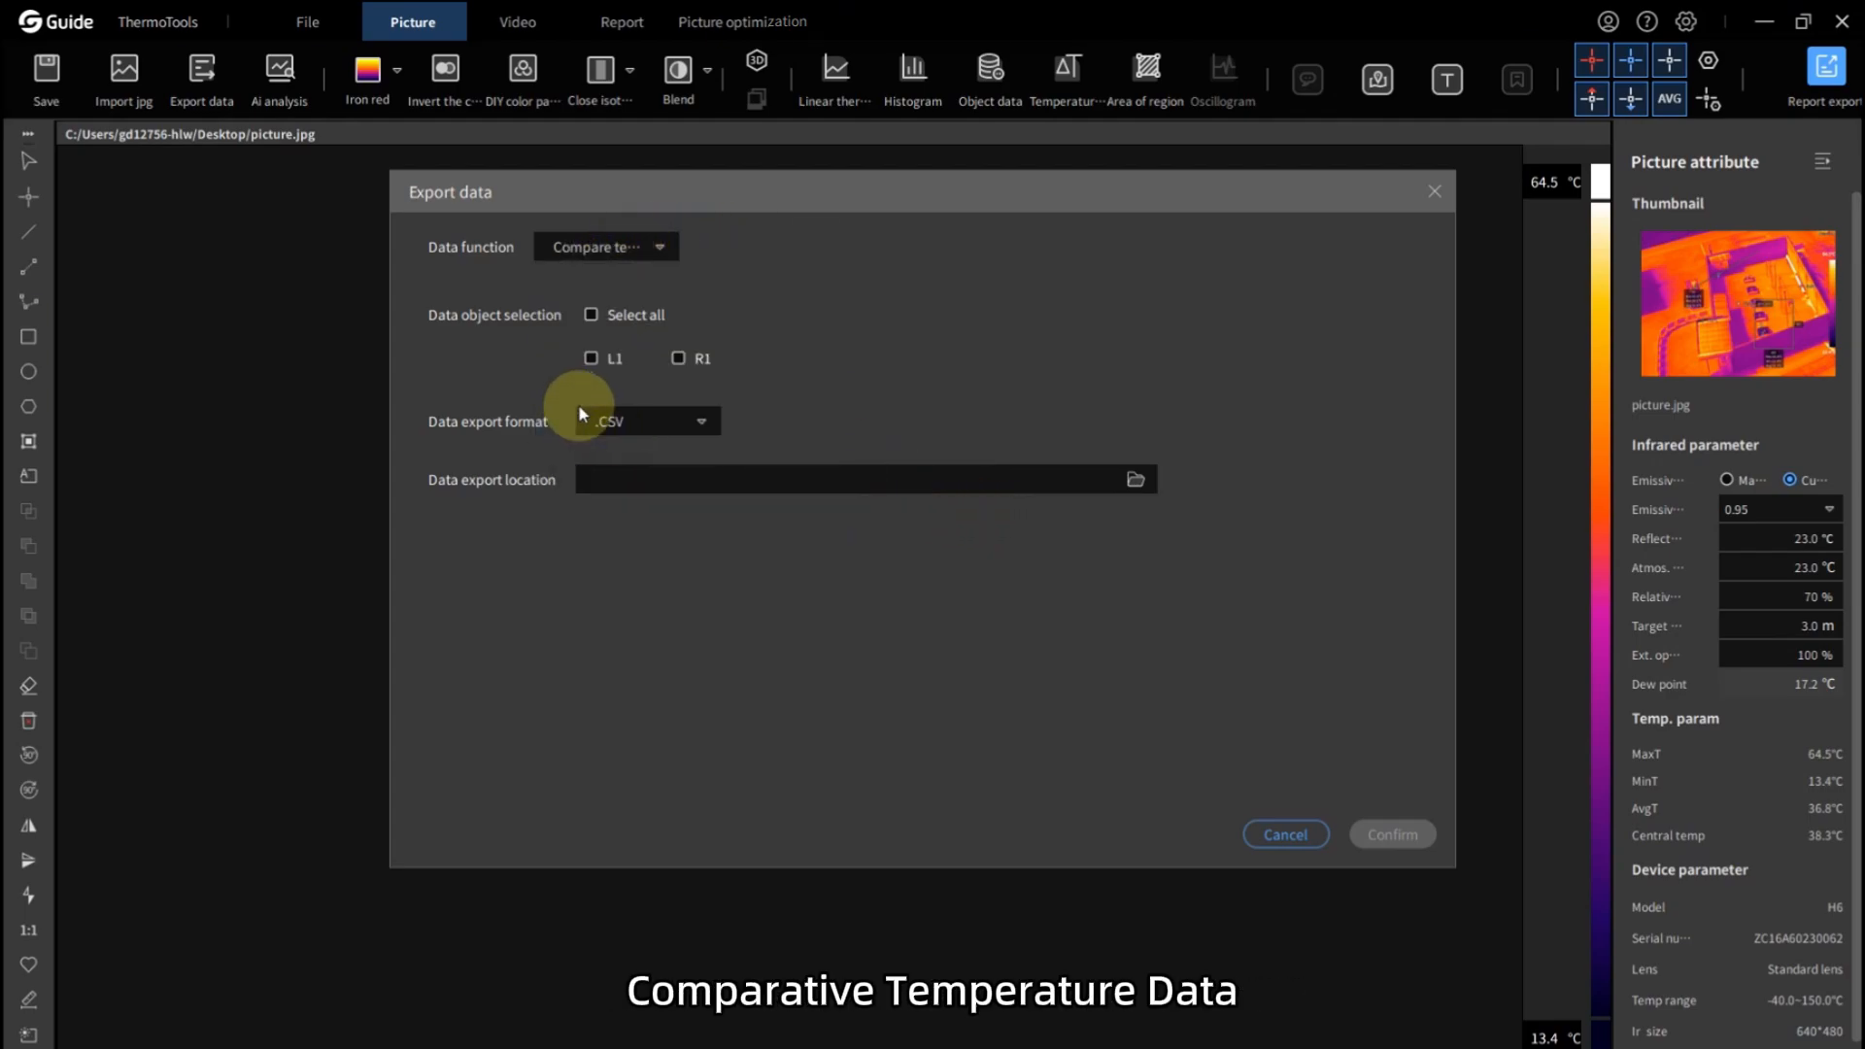
left_click(679, 359)
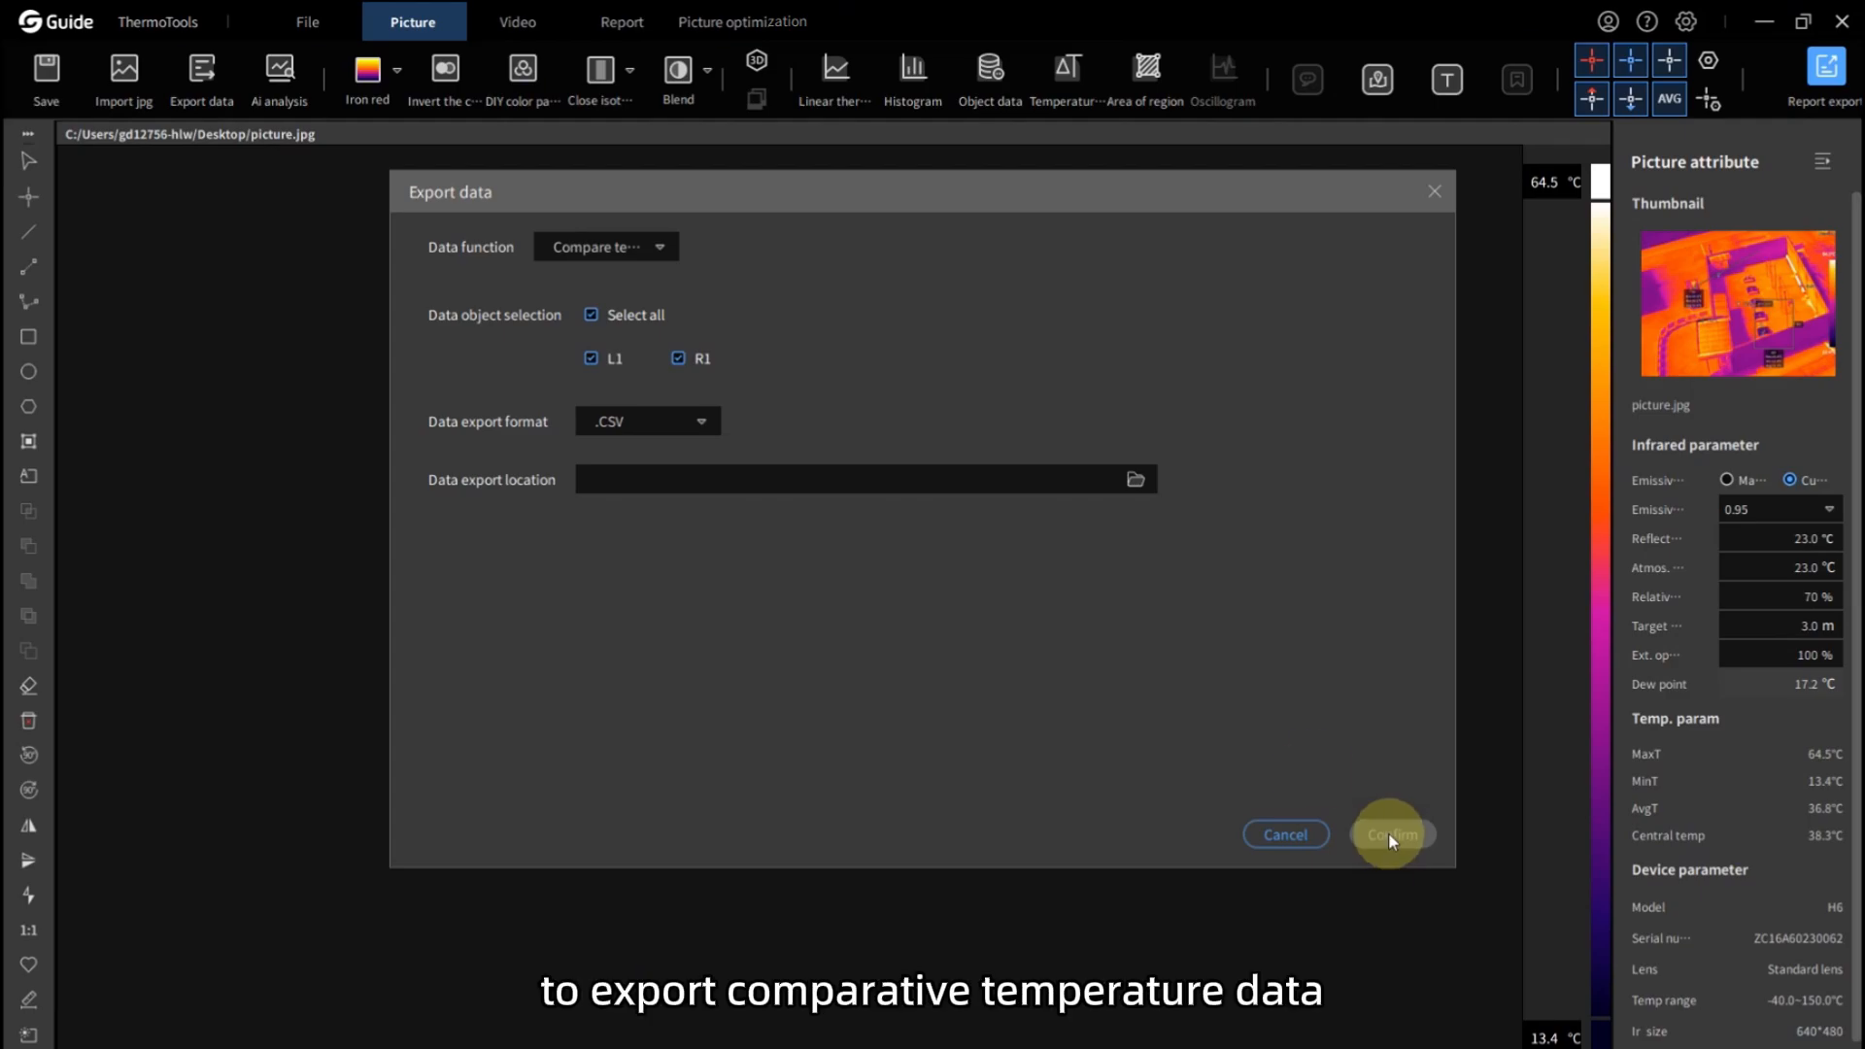
Step: Switch the data export to the regional analysis object temperature data and include area R1
left_click(641, 249)
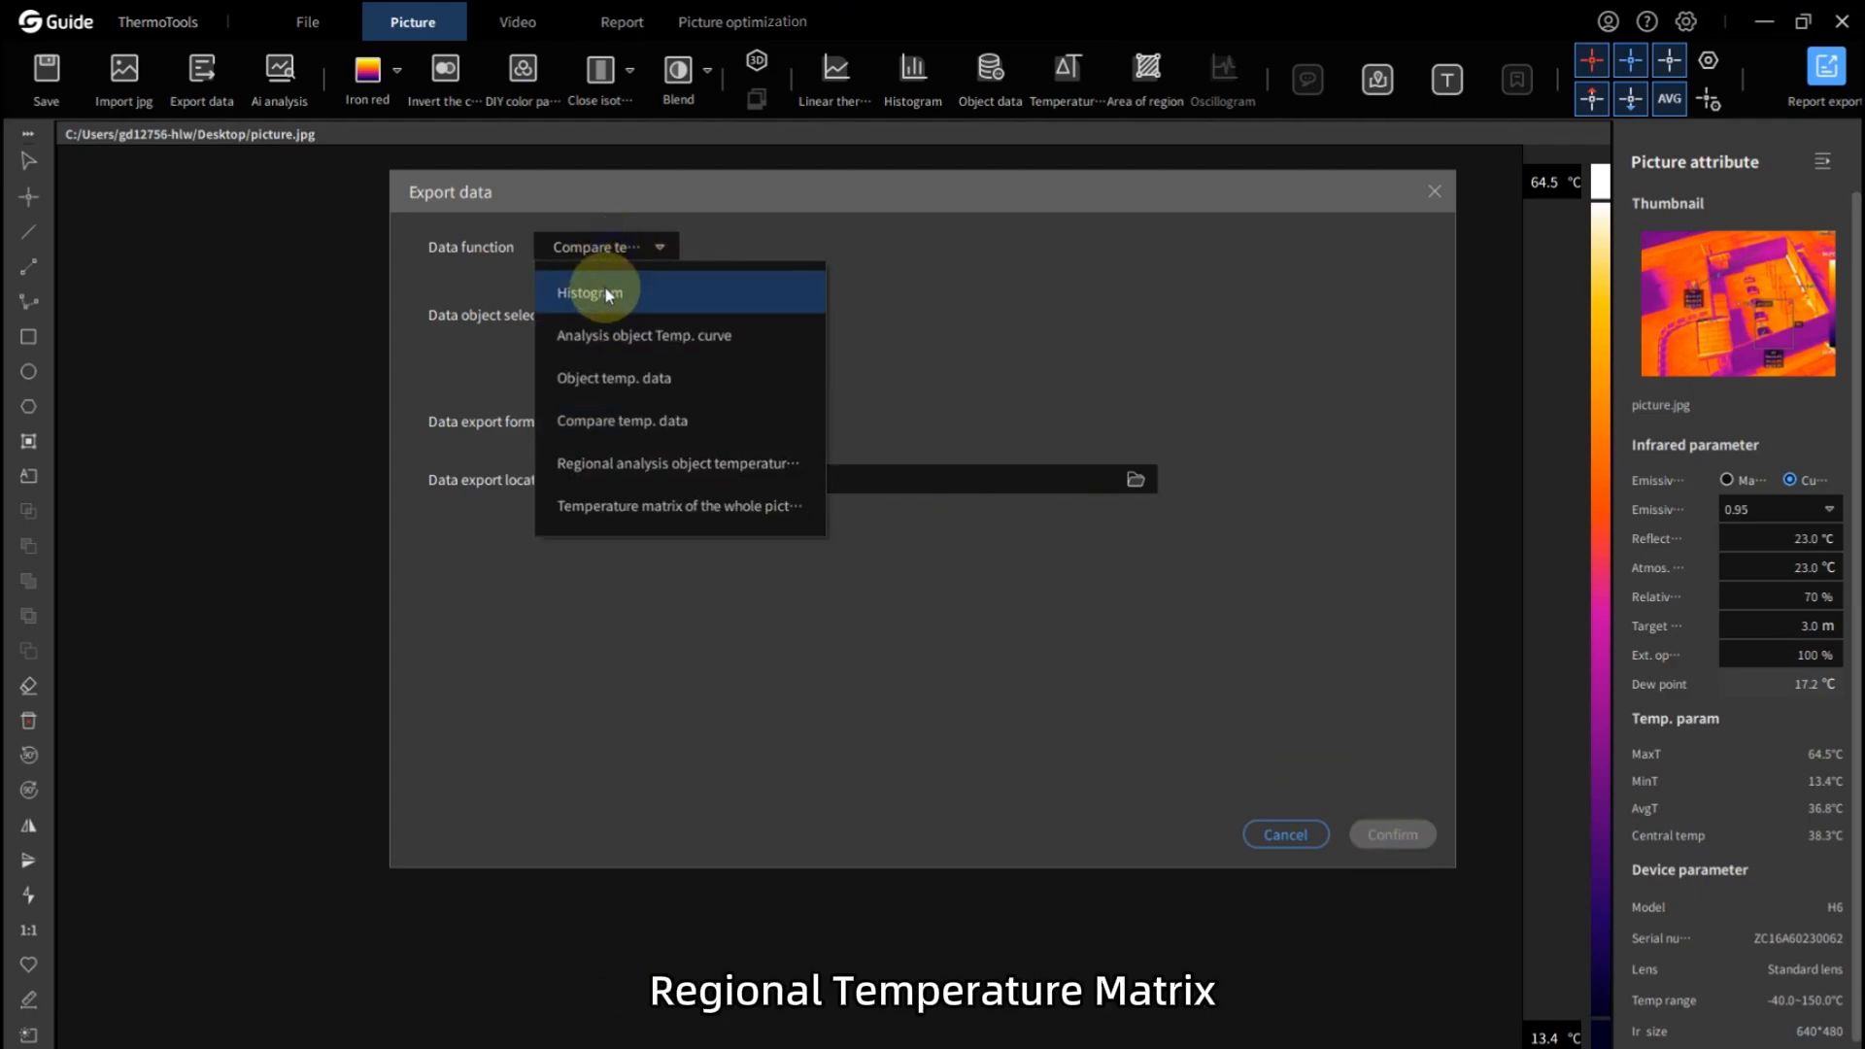
left_click(599, 463)
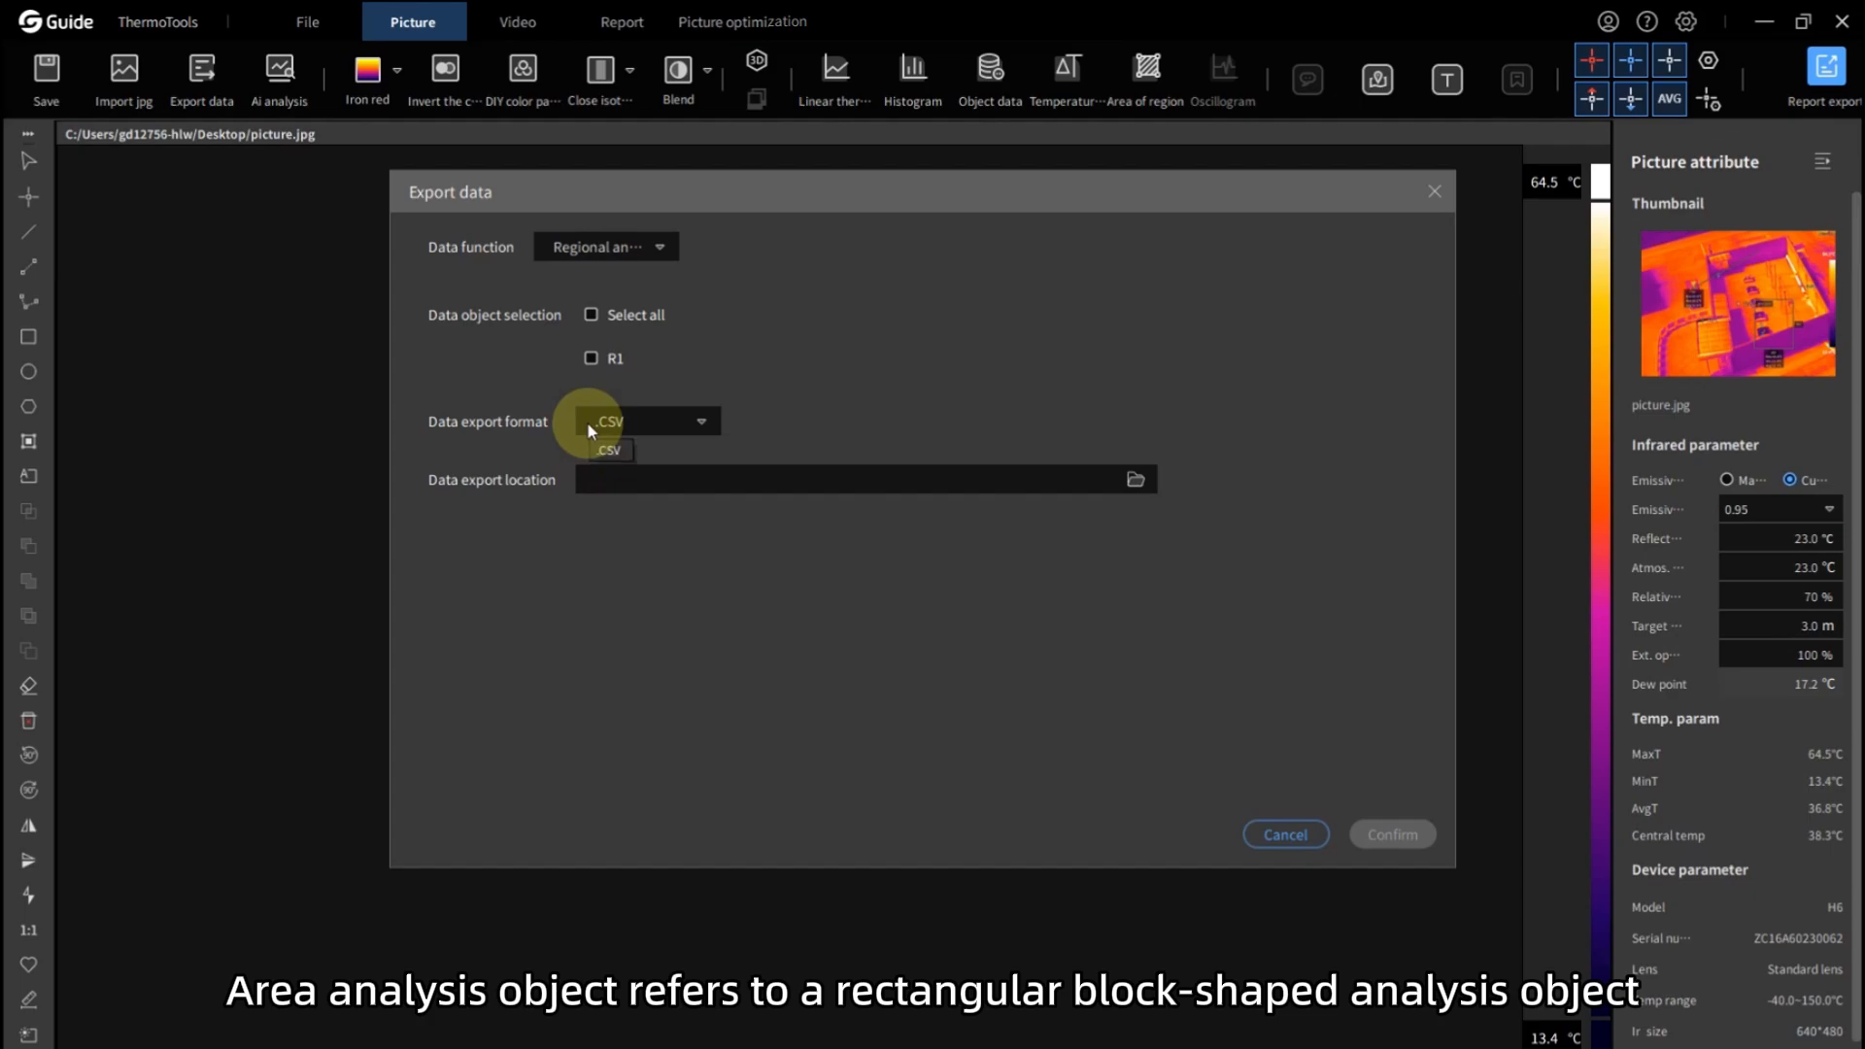
left_click(590, 359)
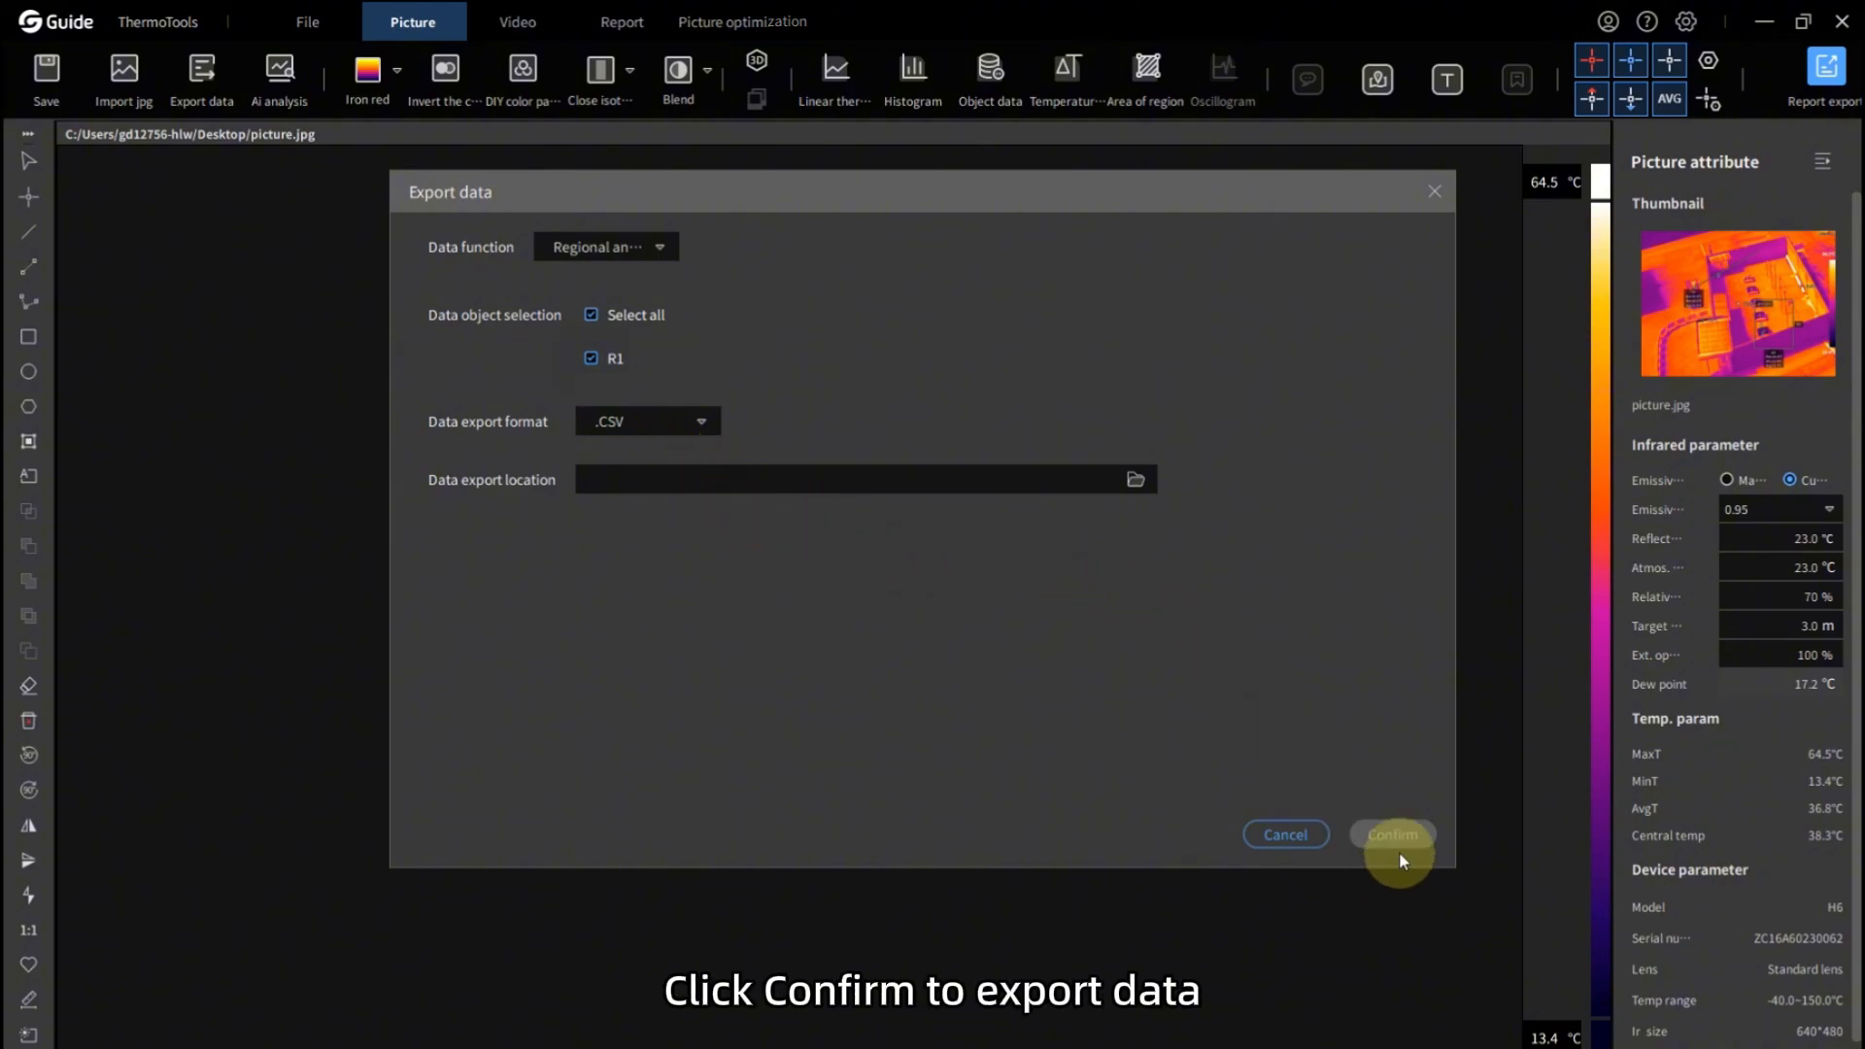
Step: Switch the data export to the temperature matrix of the whole picture and close the dialog without exporting
left_click(609, 256)
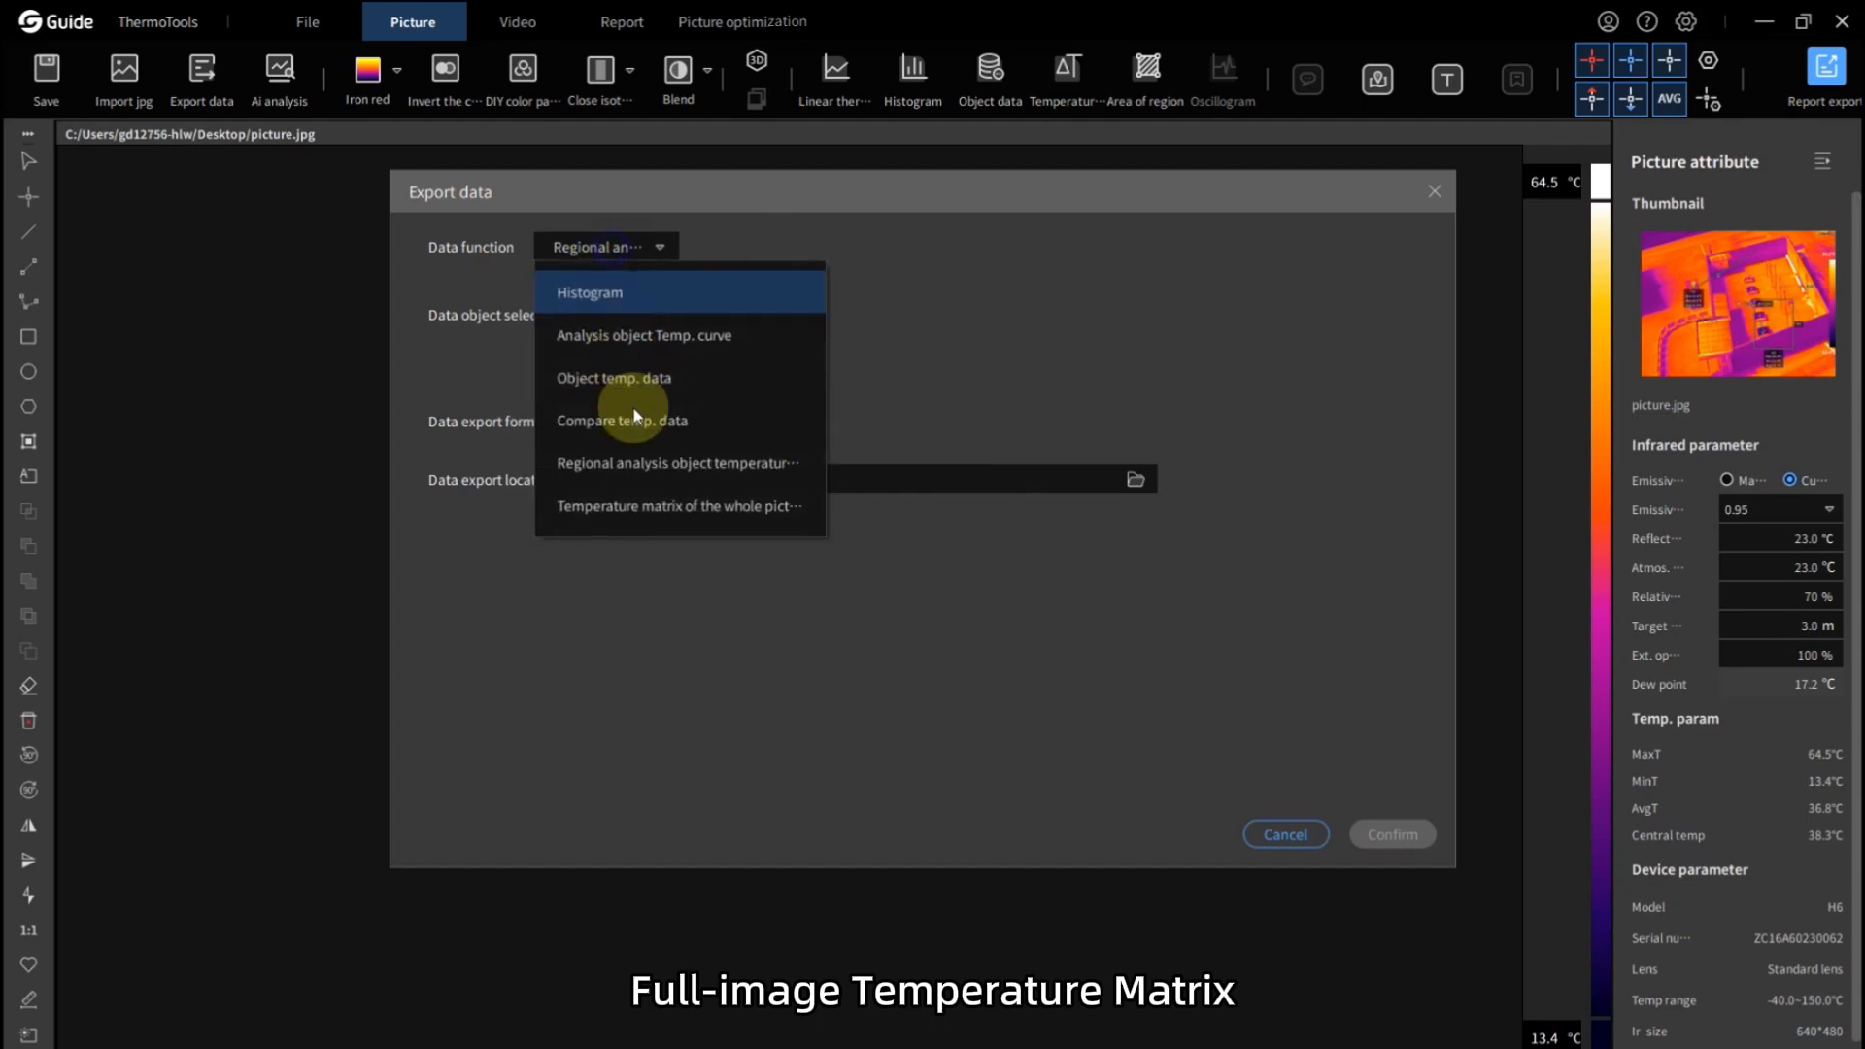
left_click(651, 502)
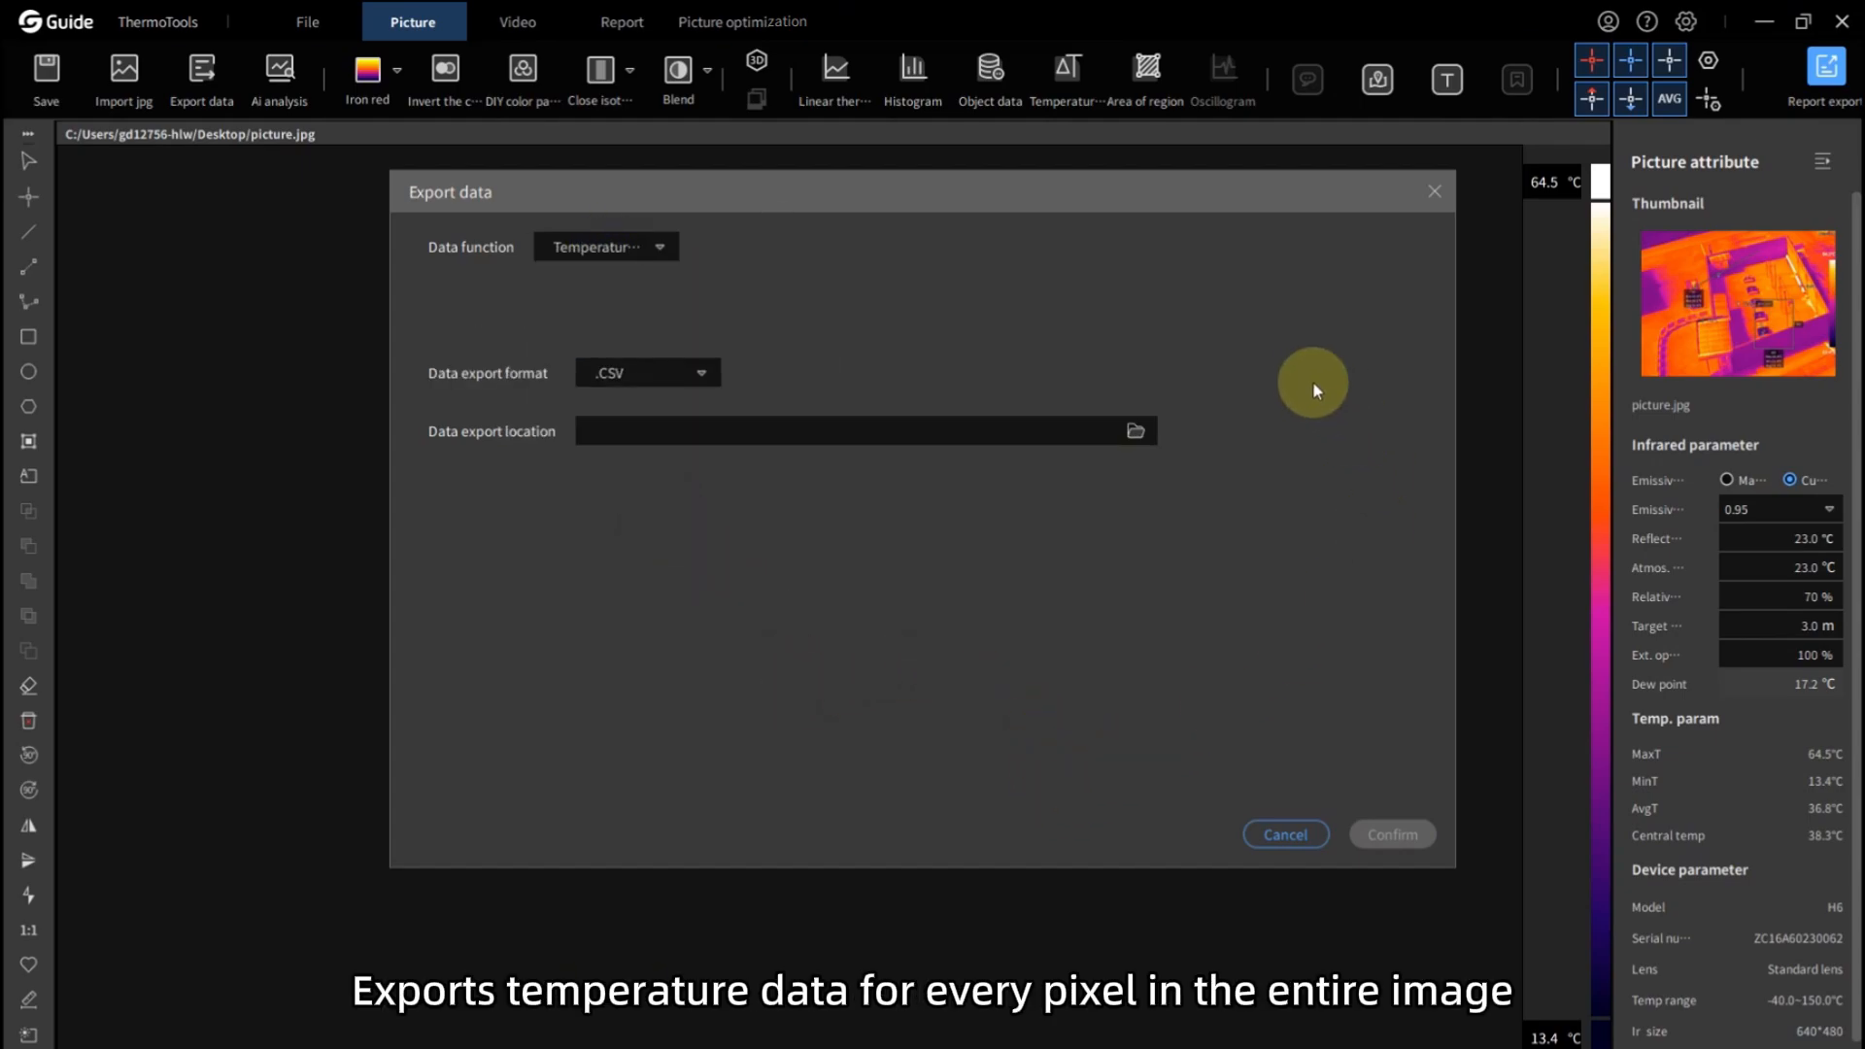
left_click(1431, 191)
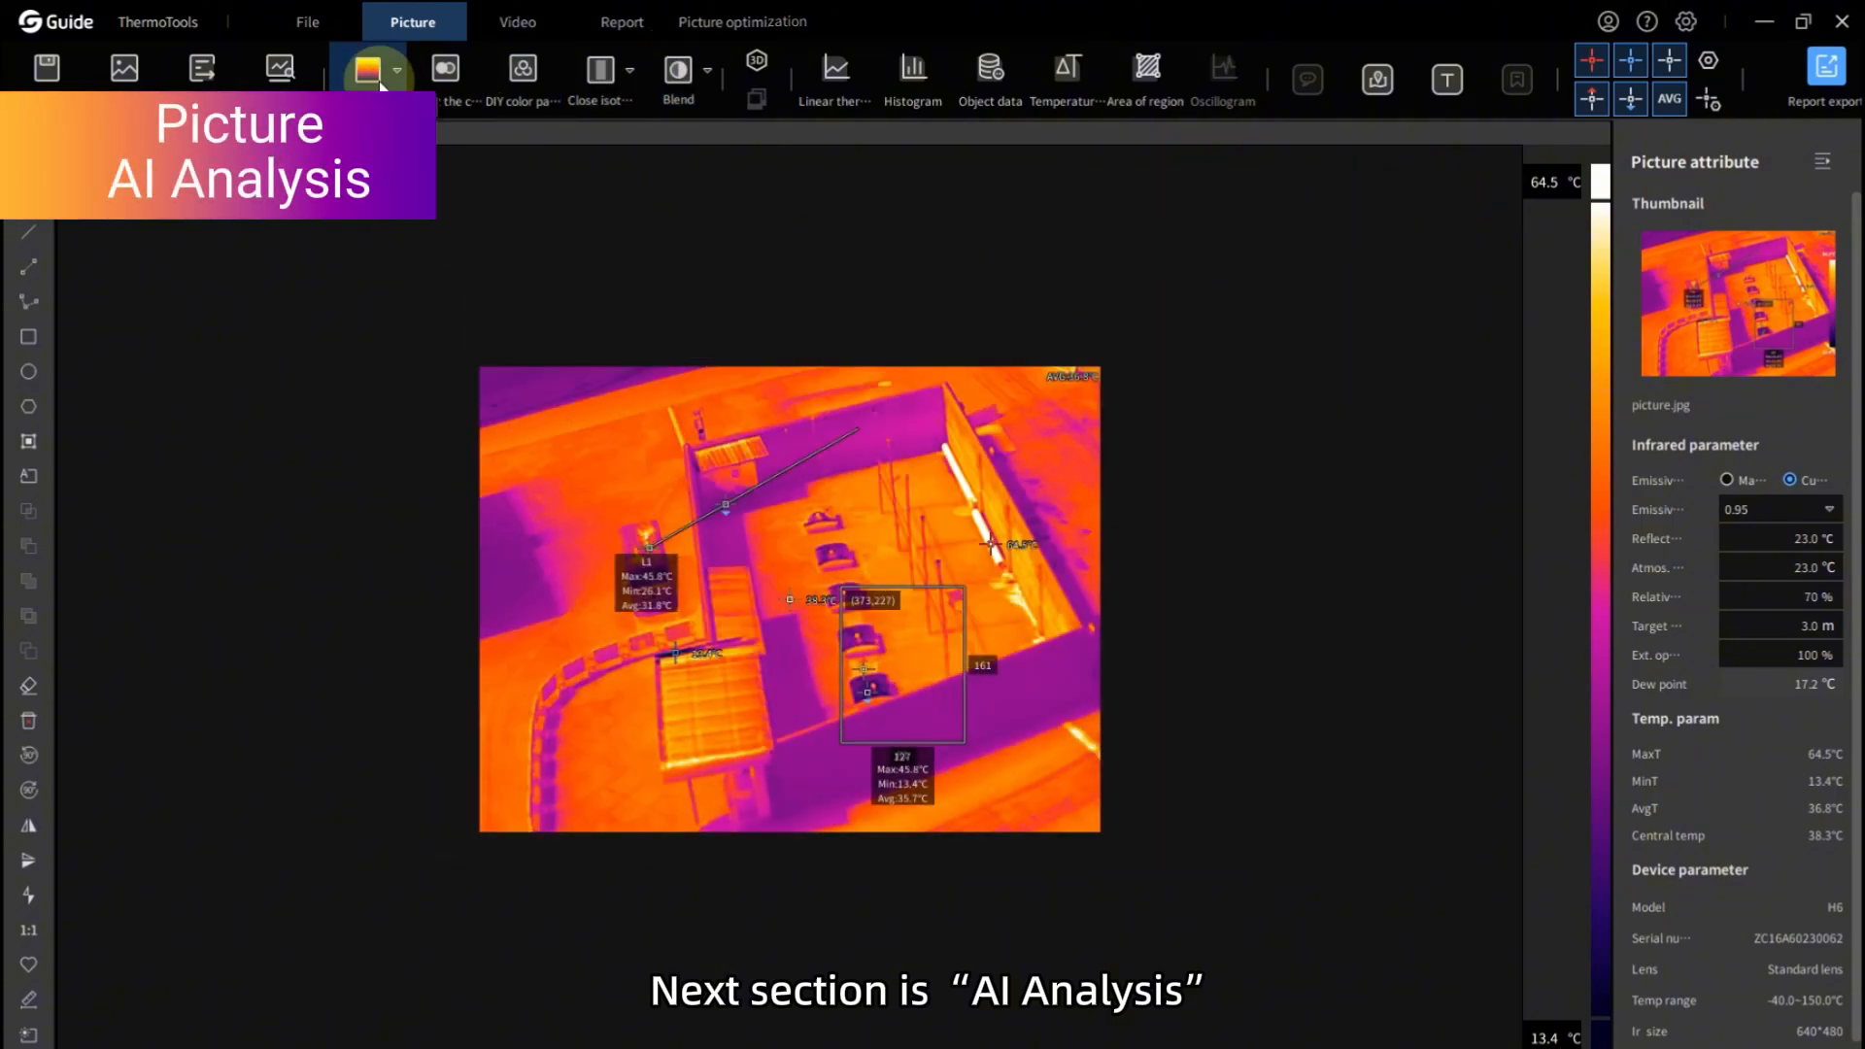
Step: Start an AI analysis with Oil immersed transformer as detection target and its Voltage regulating and compensating transformer part as the area
left_click(280, 68)
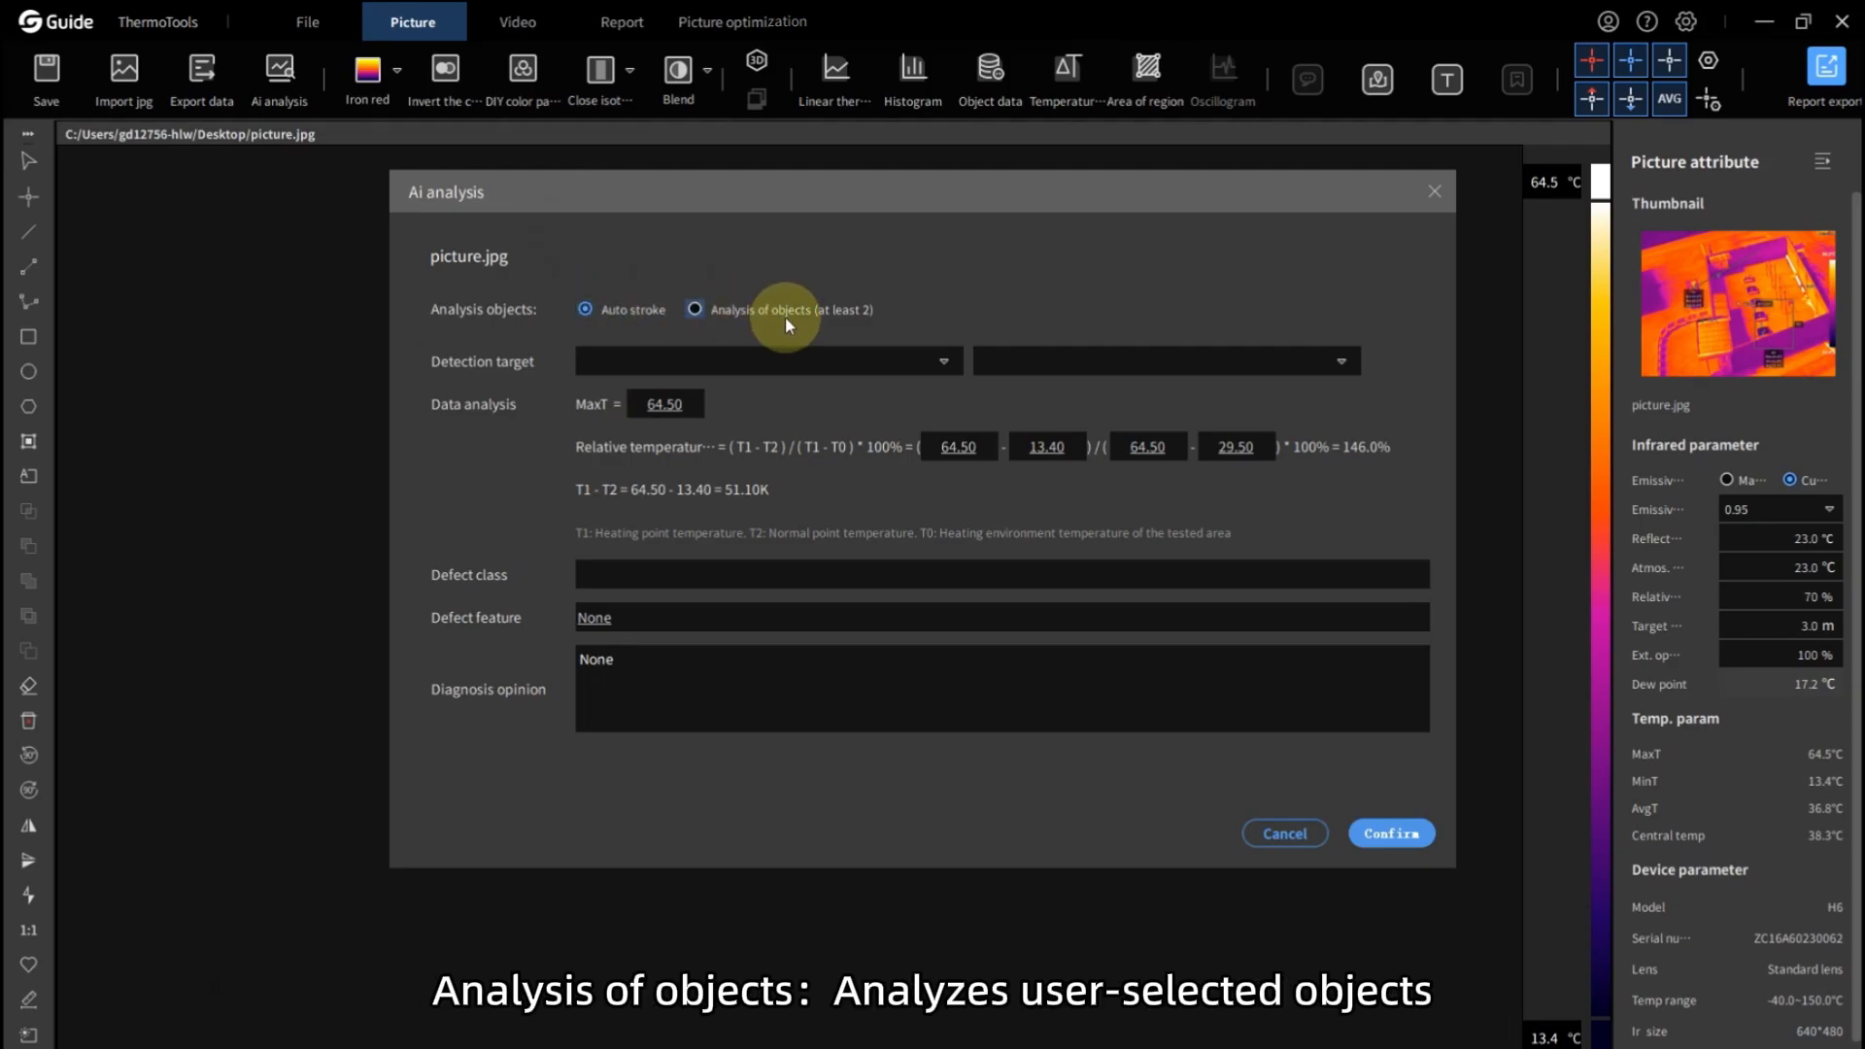
left_click(749, 353)
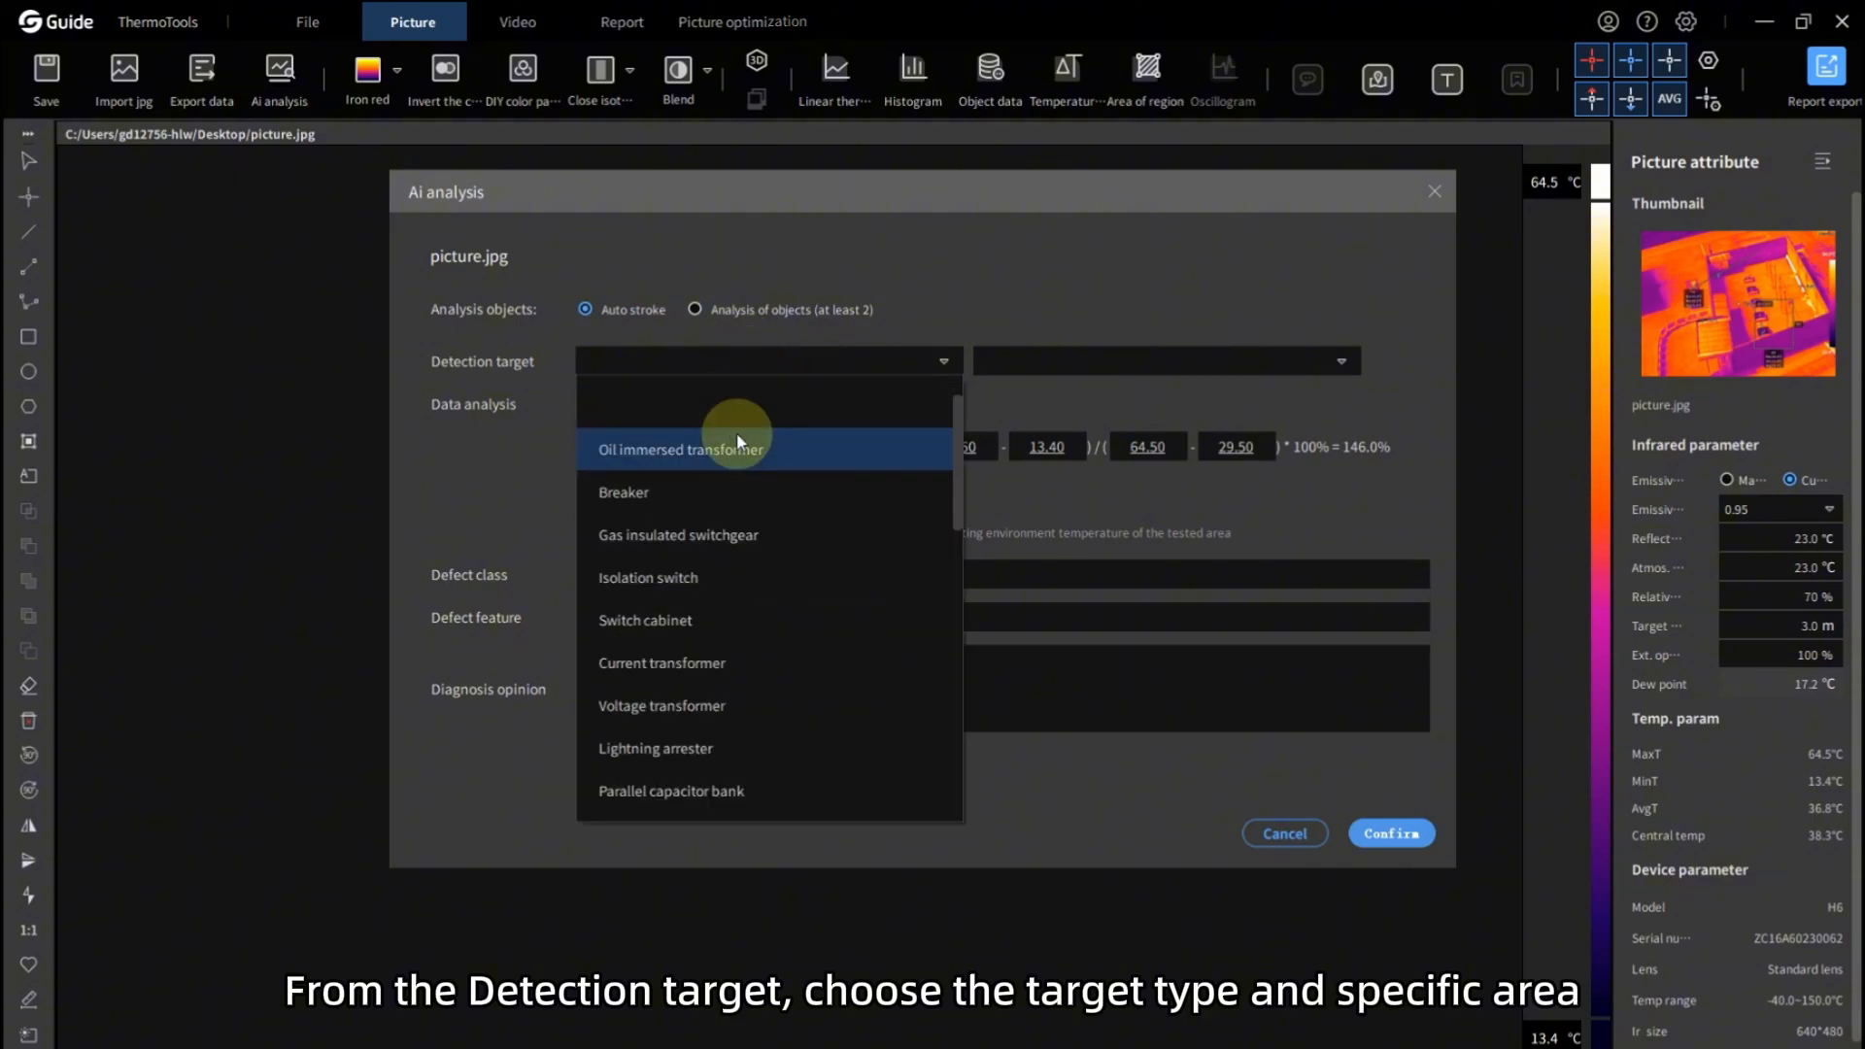
left_click(816, 447)
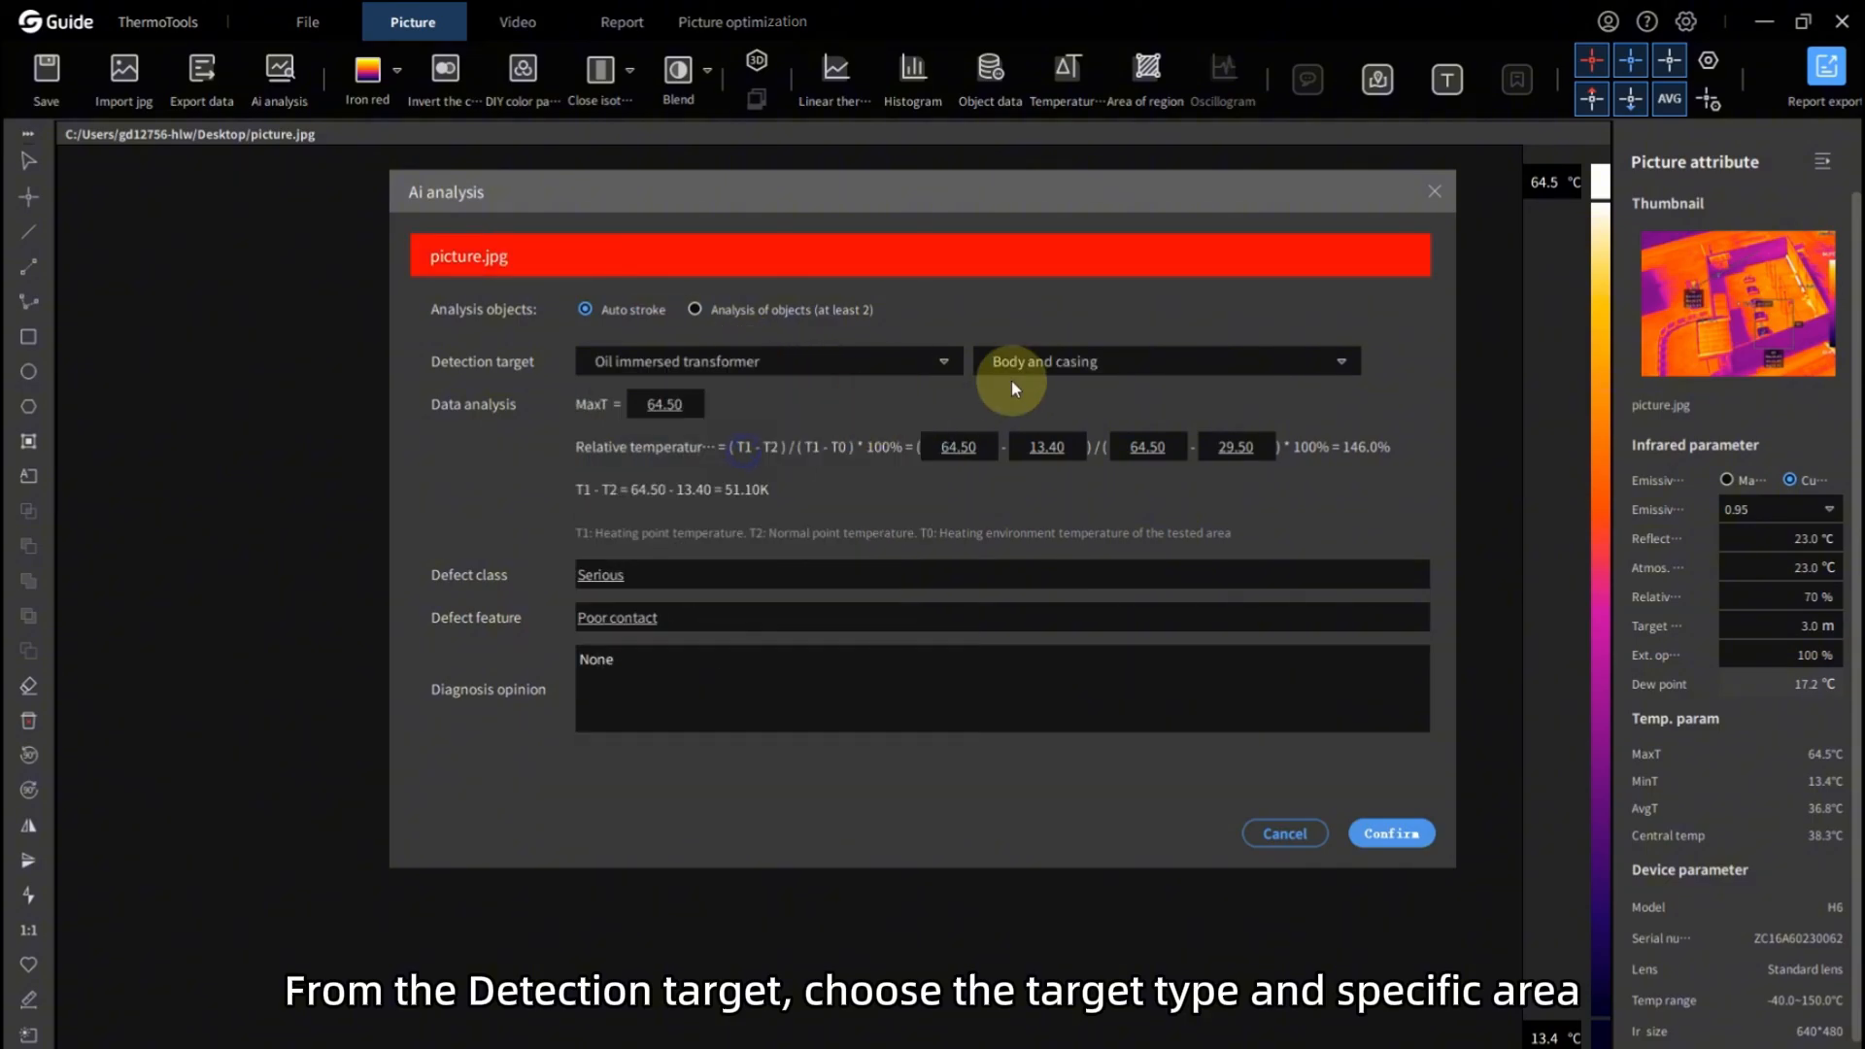
left_click(1047, 369)
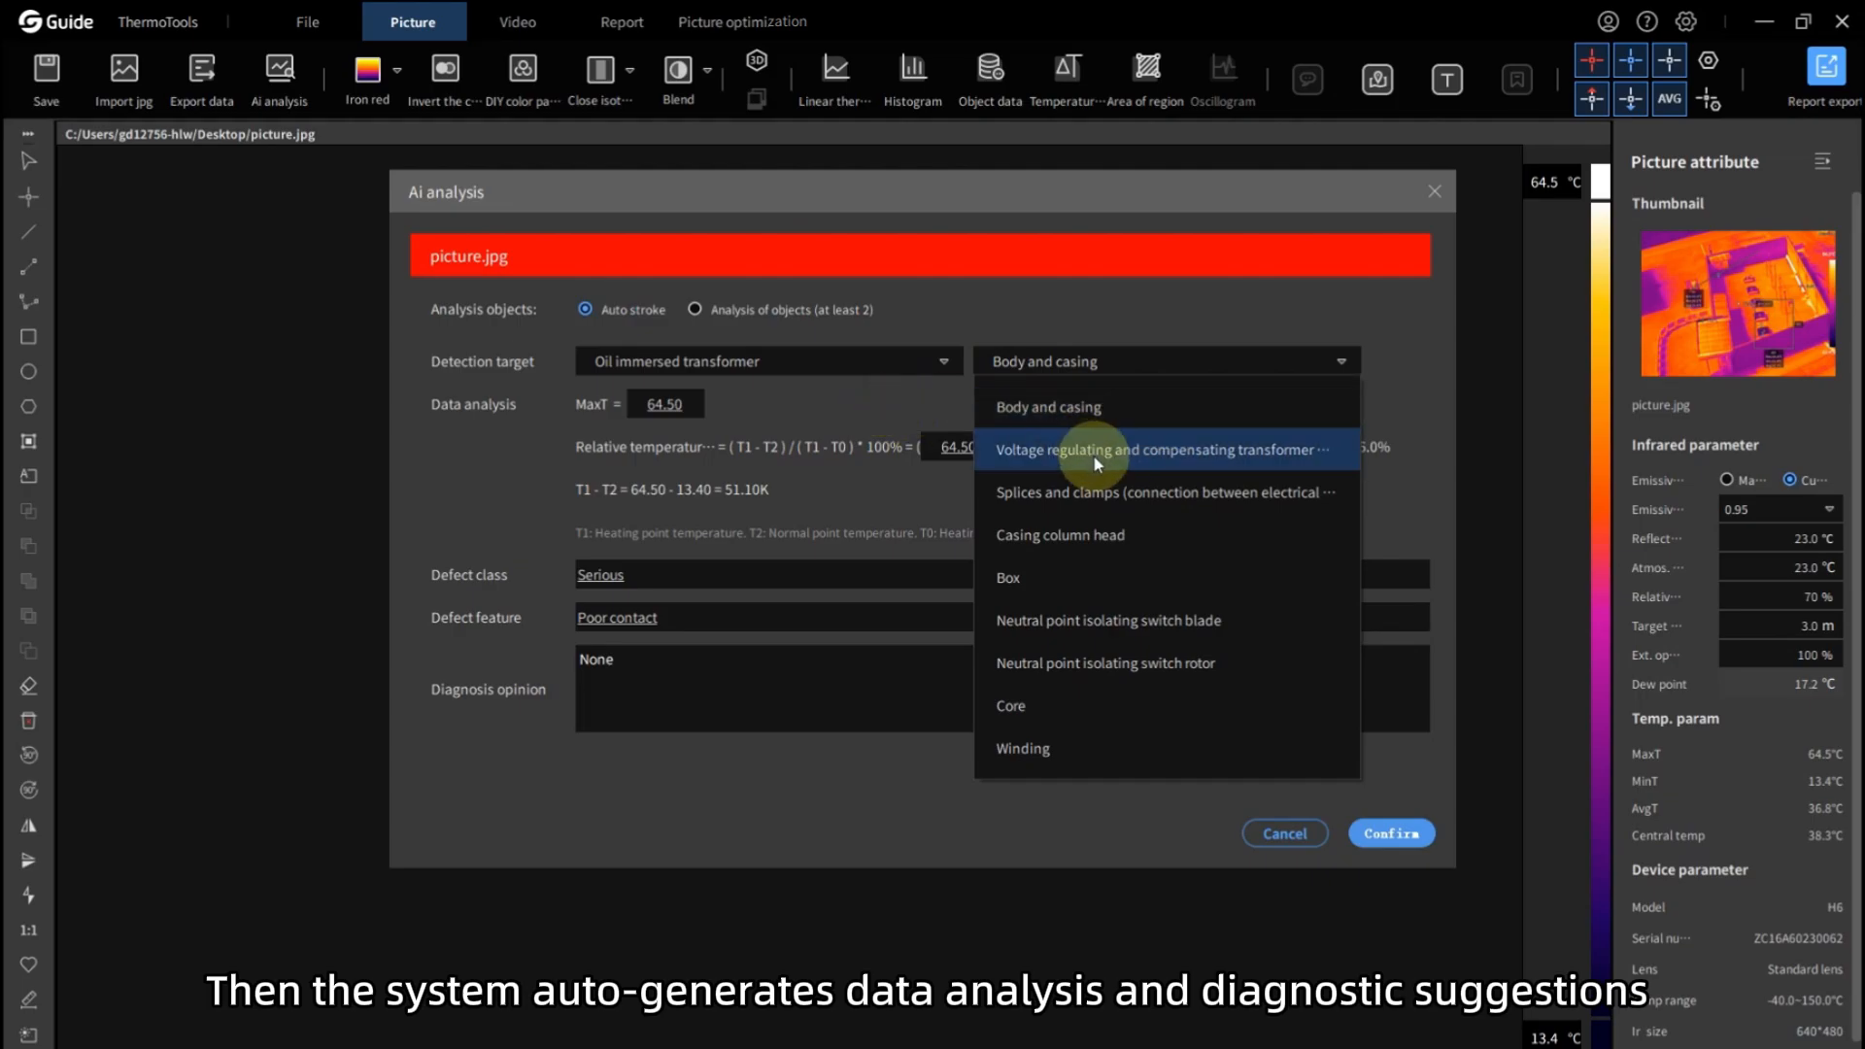
left_click(986, 464)
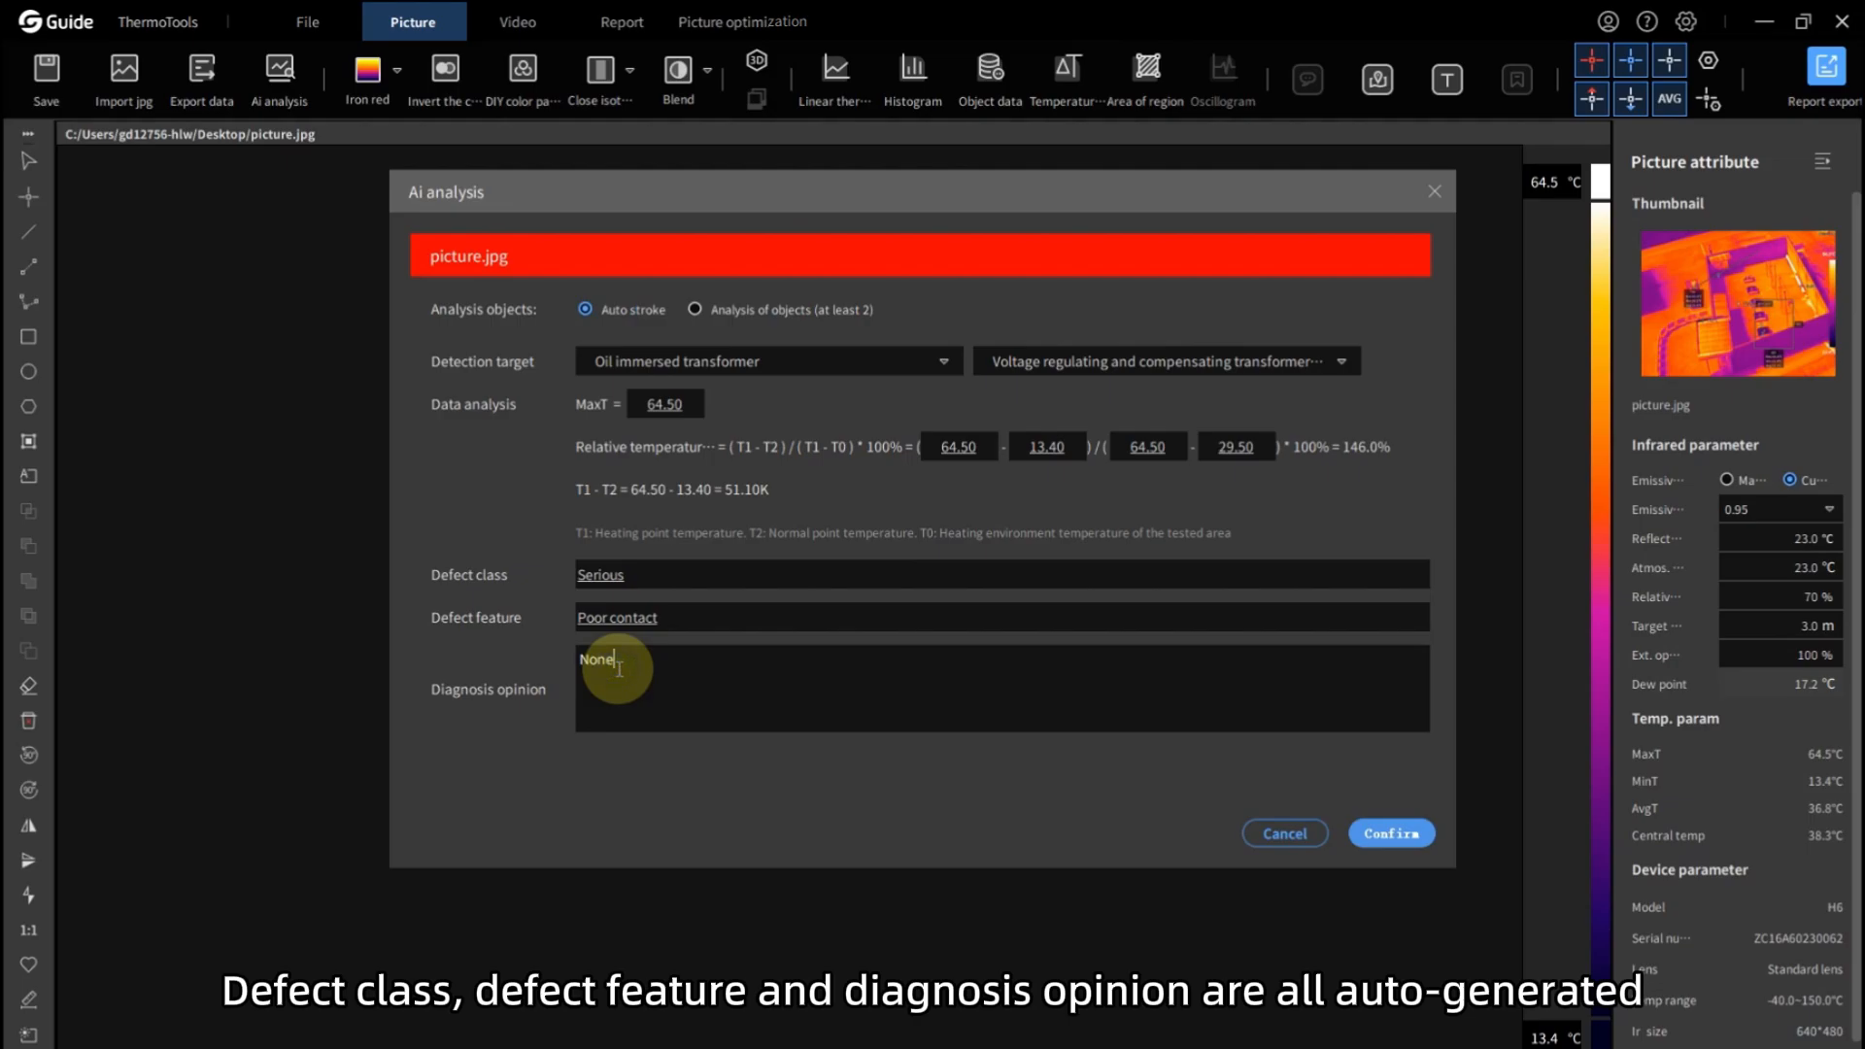
Step: Append 123 to the diagnosis opinion and save the AI analysis report
type("123")
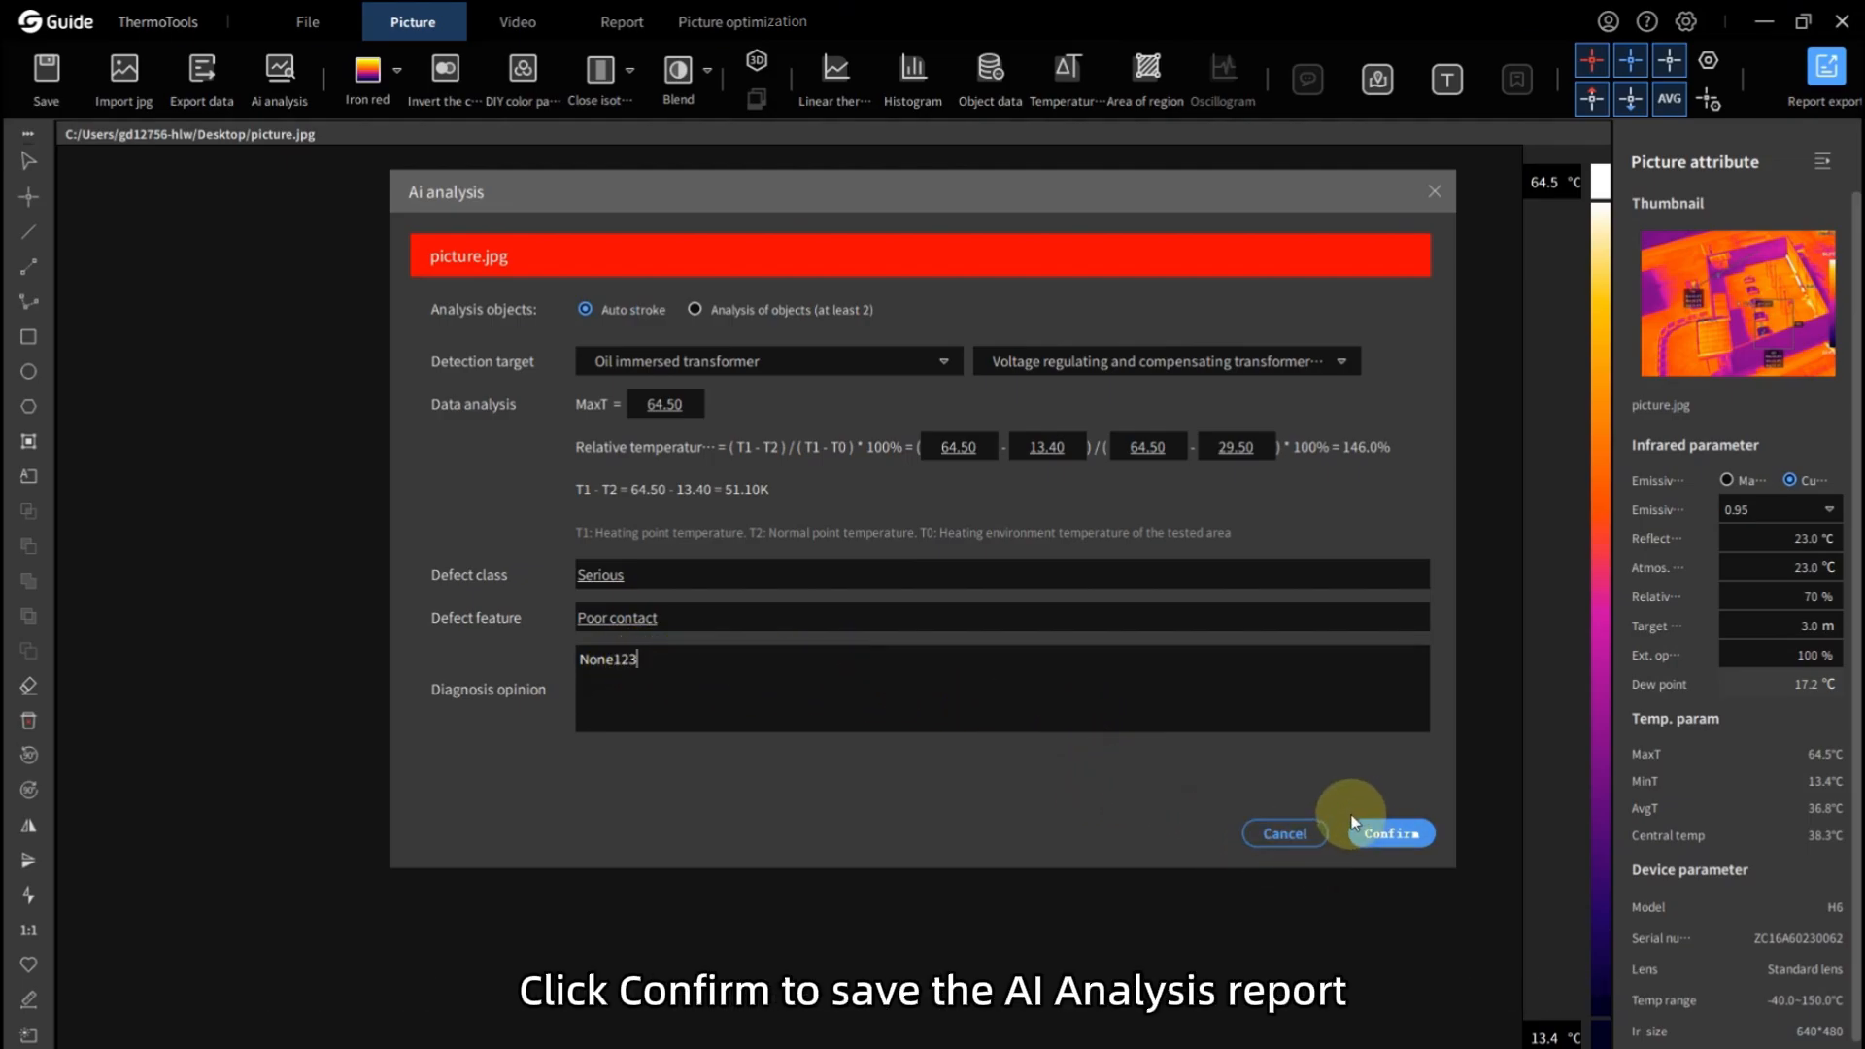
left_click(1387, 833)
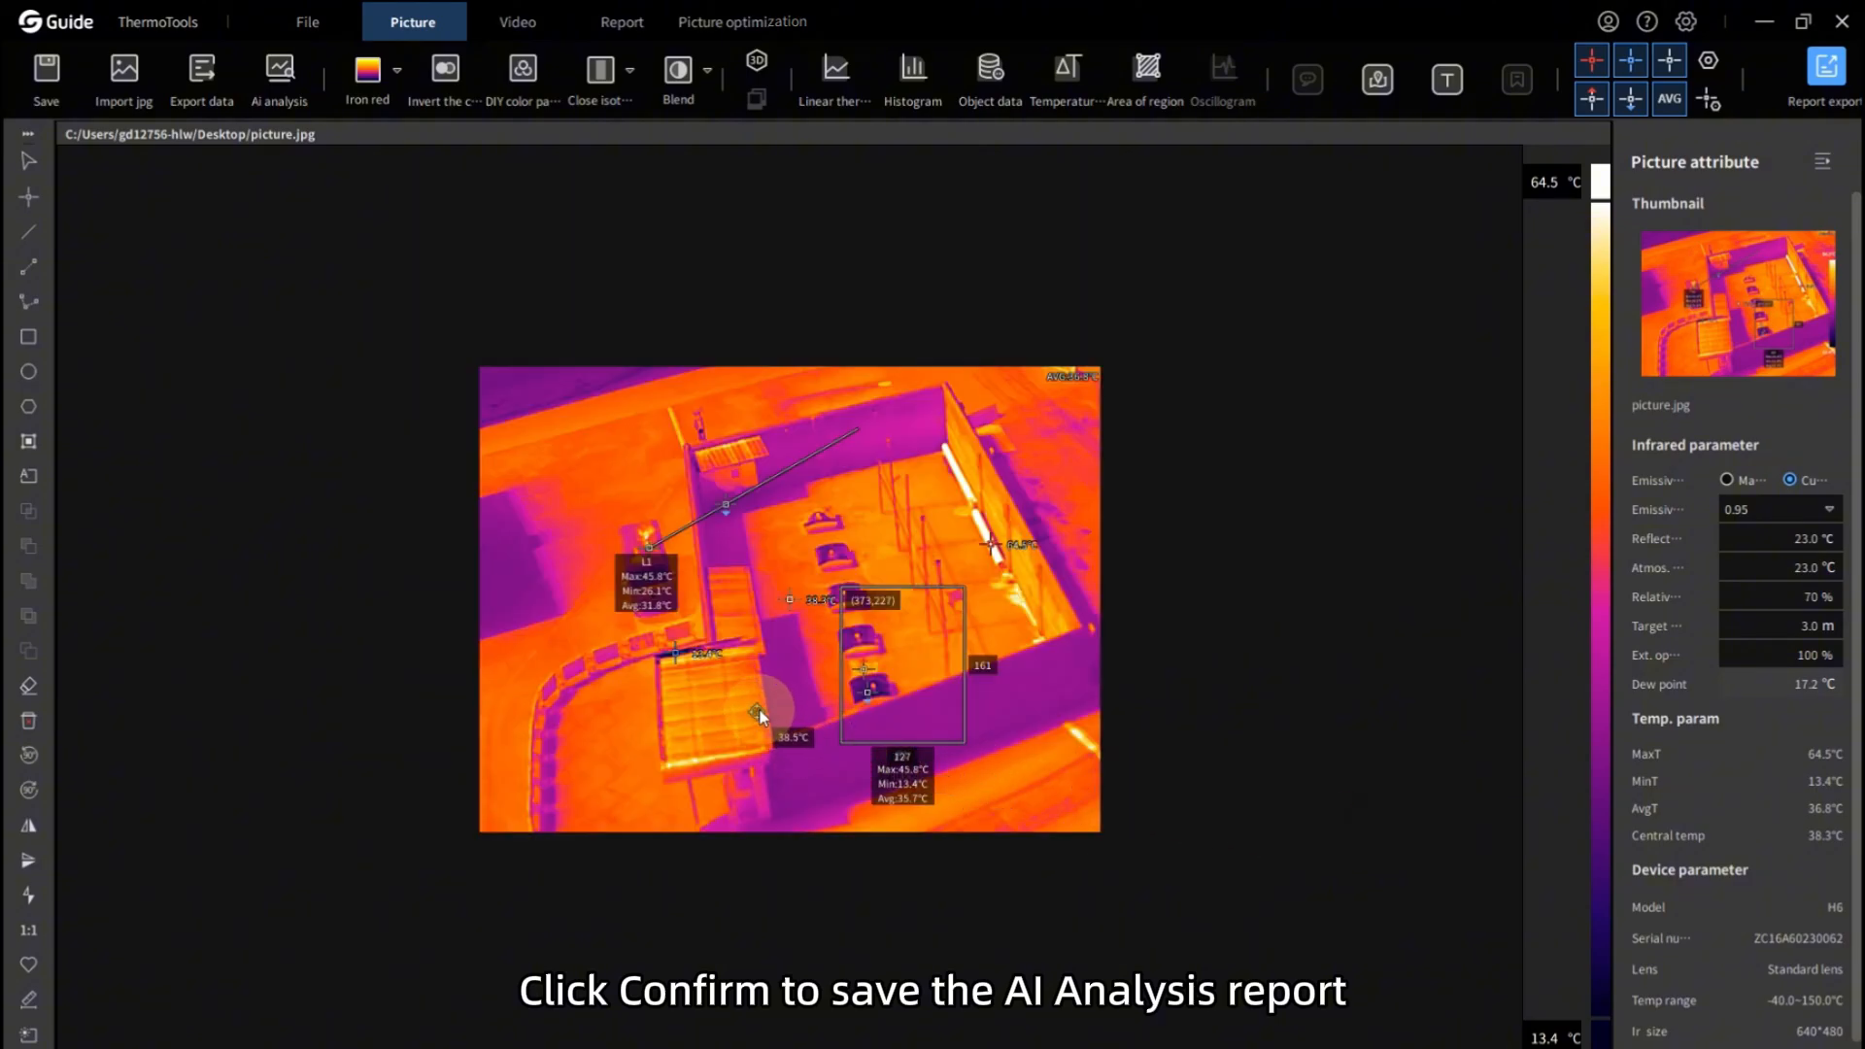
Step: Change the thermal image's color palette to White hot
left_click(379, 73)
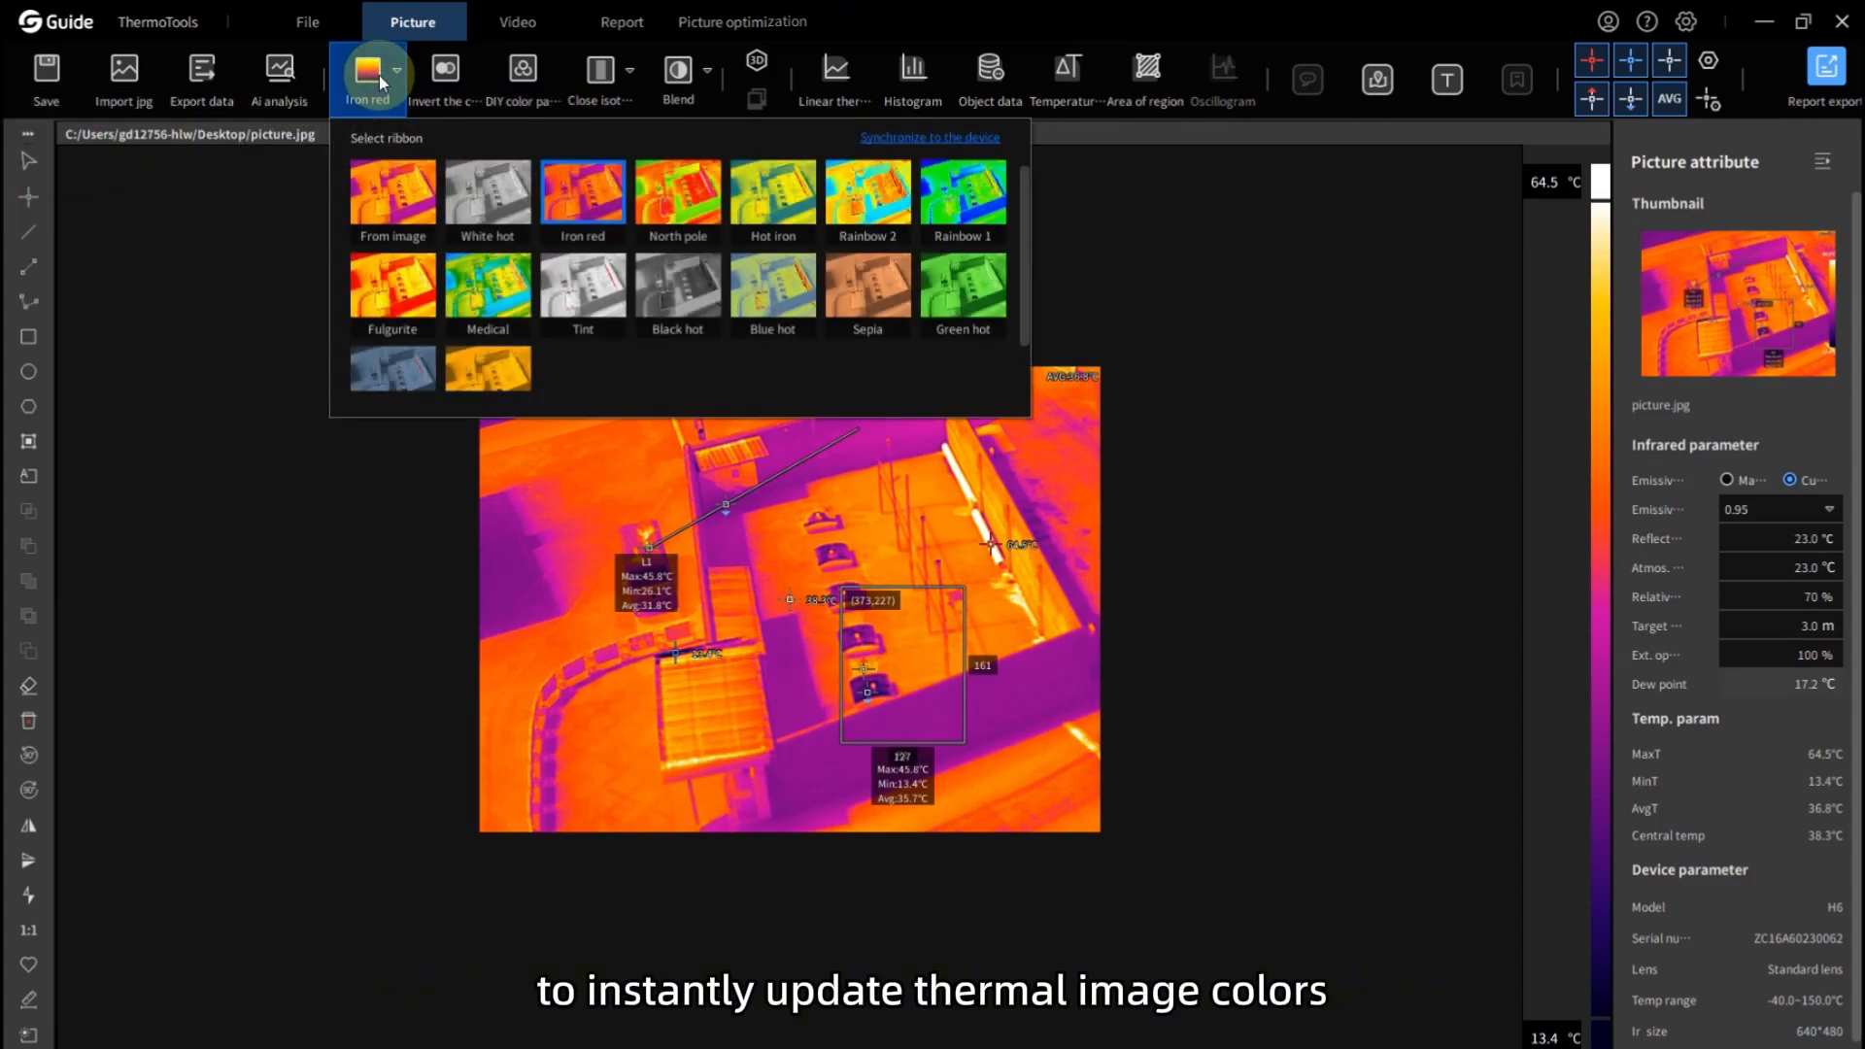
left_click(467, 204)
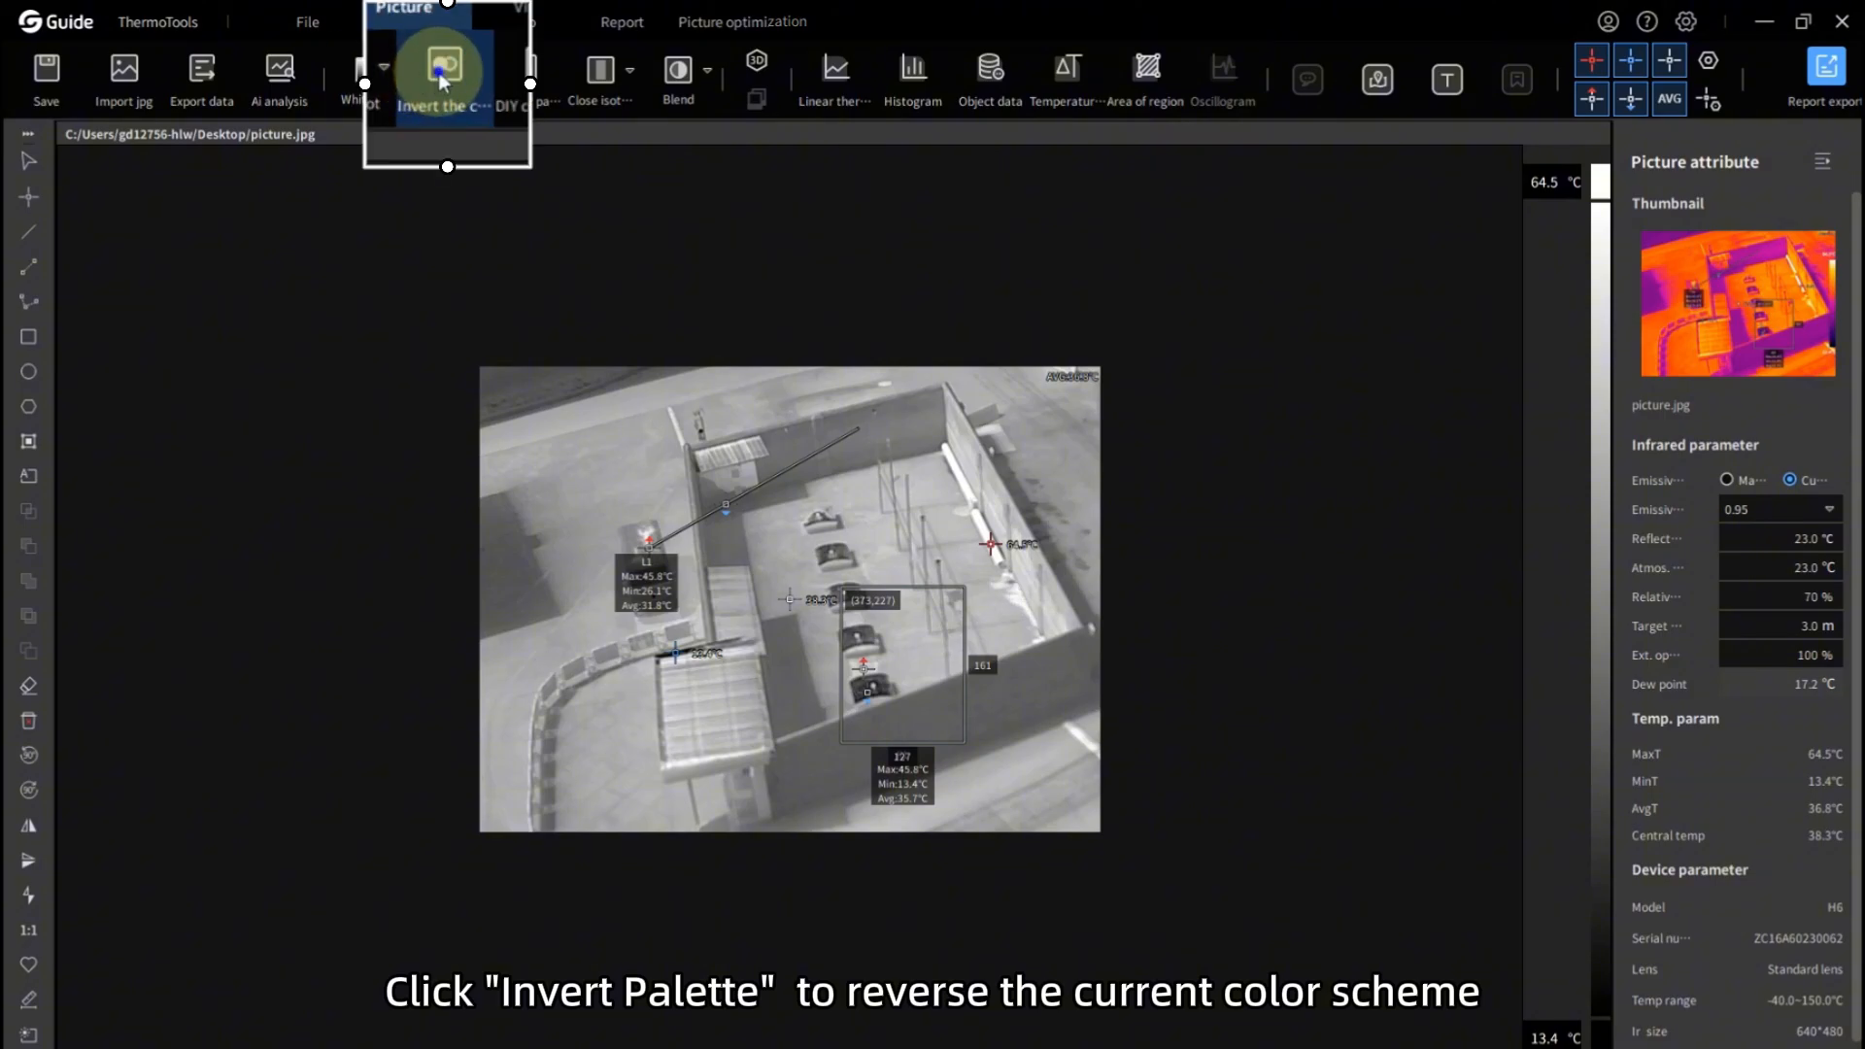
Step: Invert the image's current color palette and start a new DIY color palette based on Custom ribbon
left_click(440, 78)
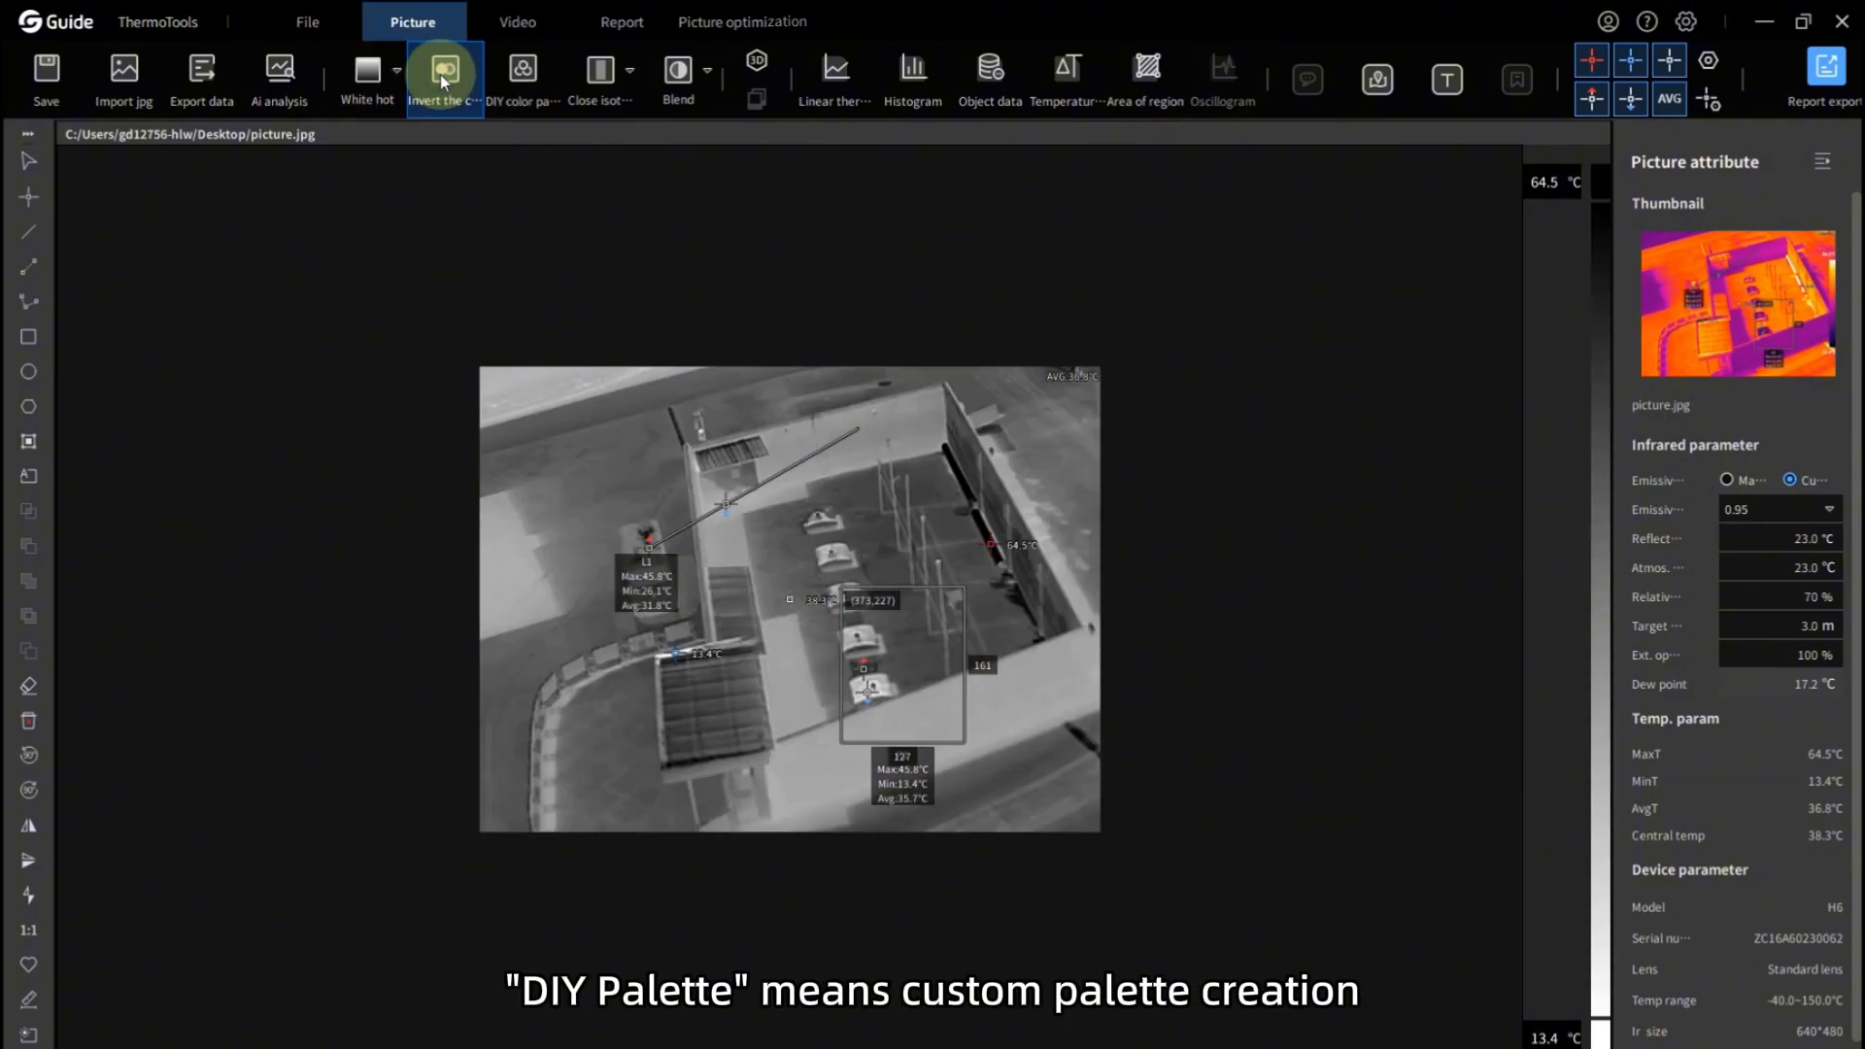
left_click(520, 76)
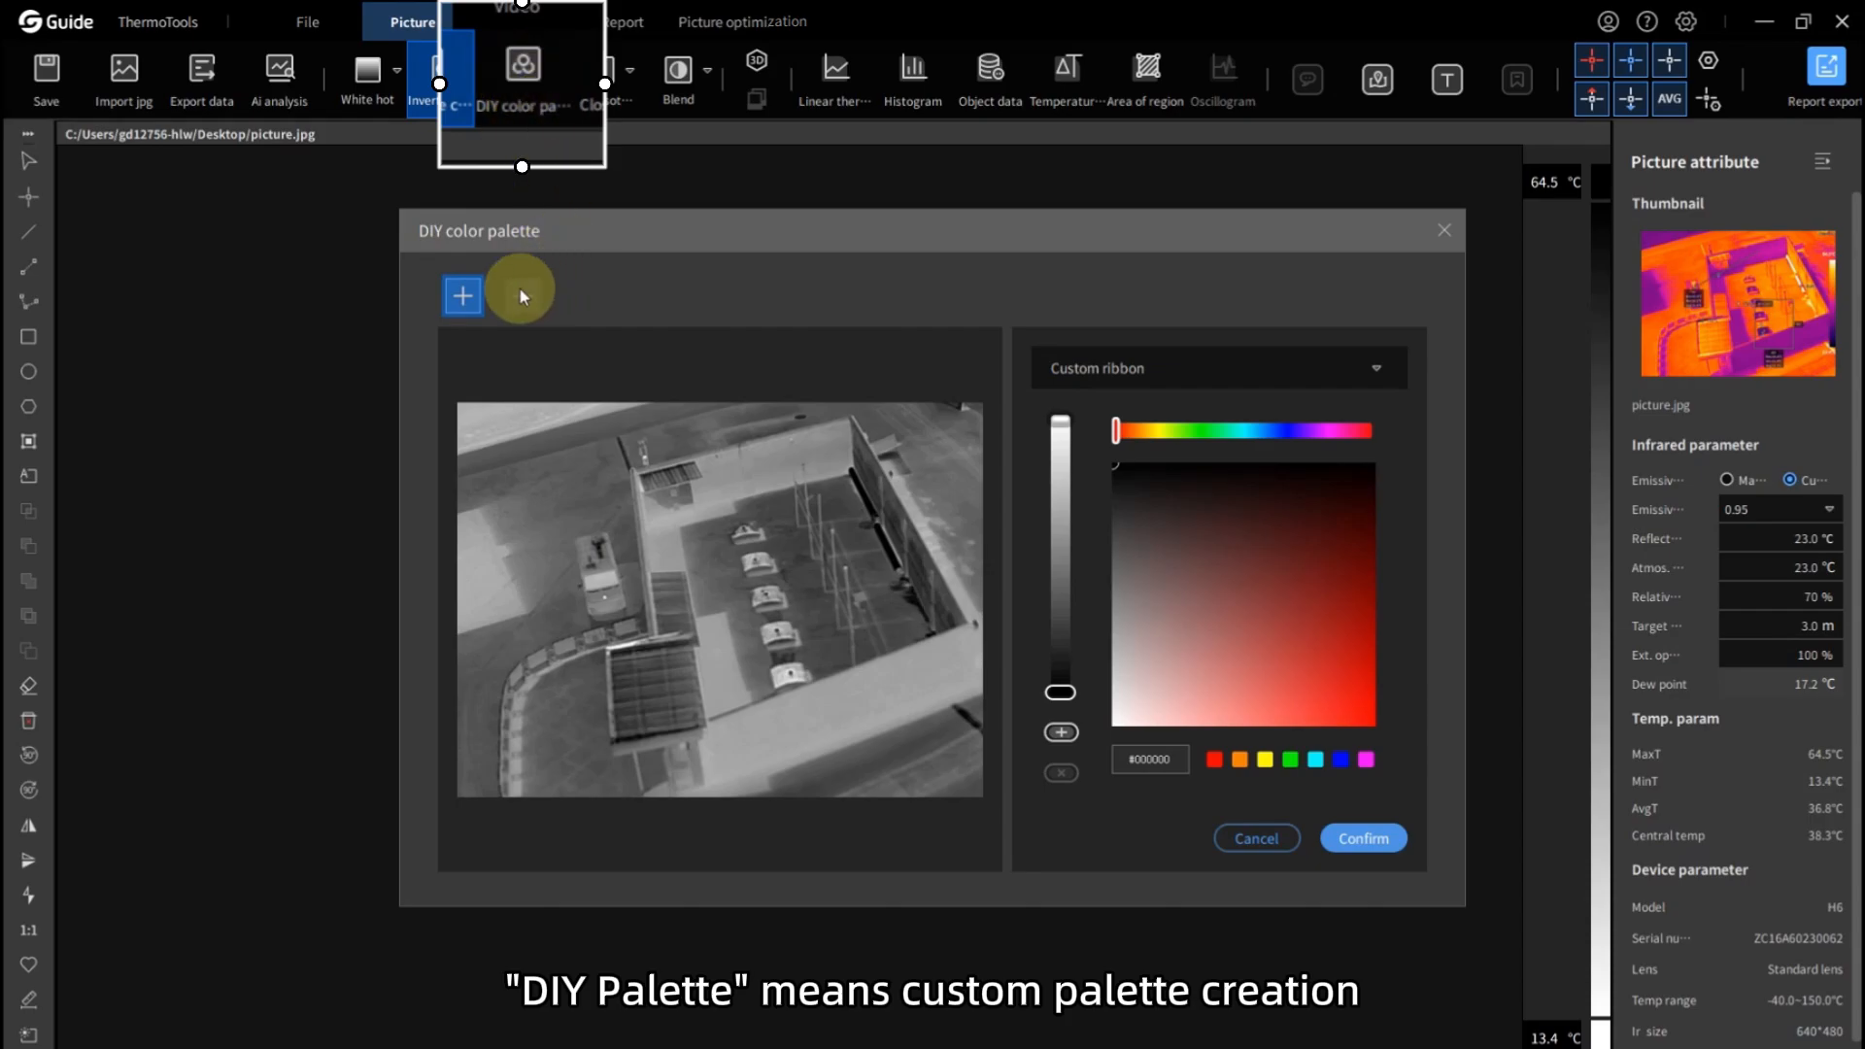
left_click(468, 294)
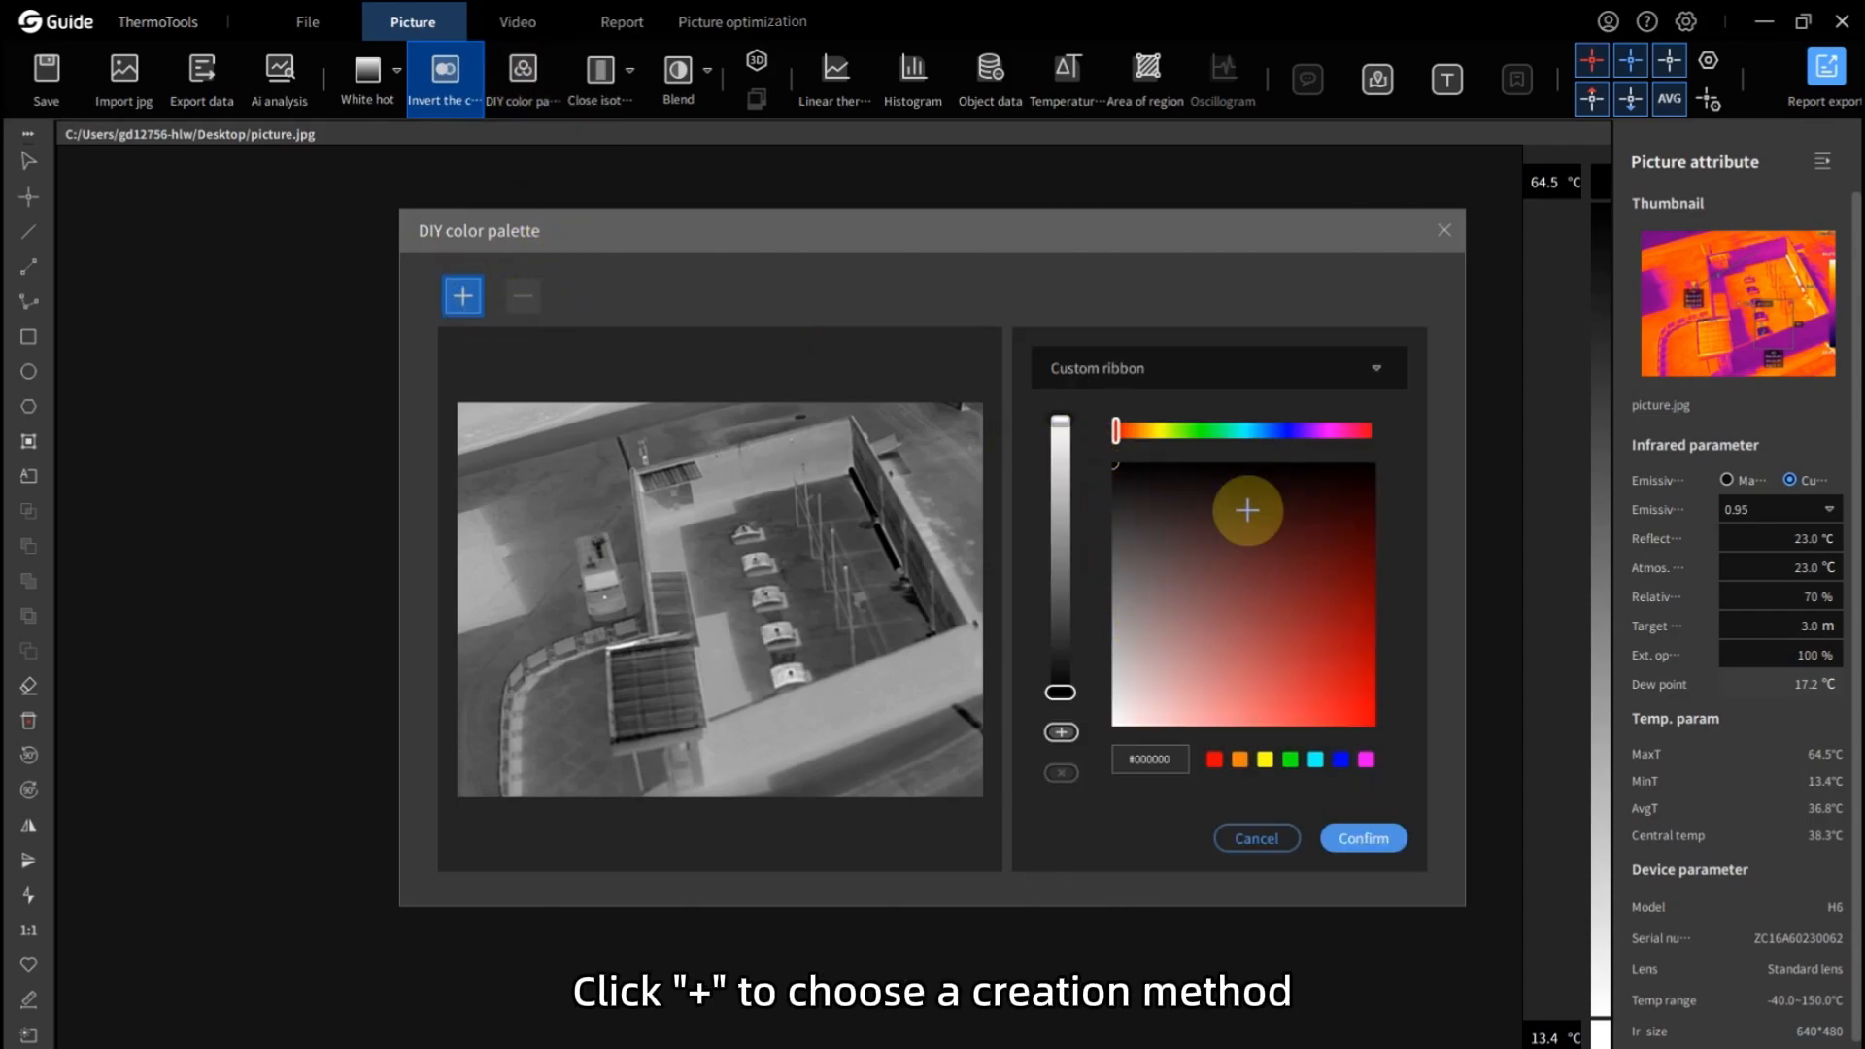
left_click(1212, 369)
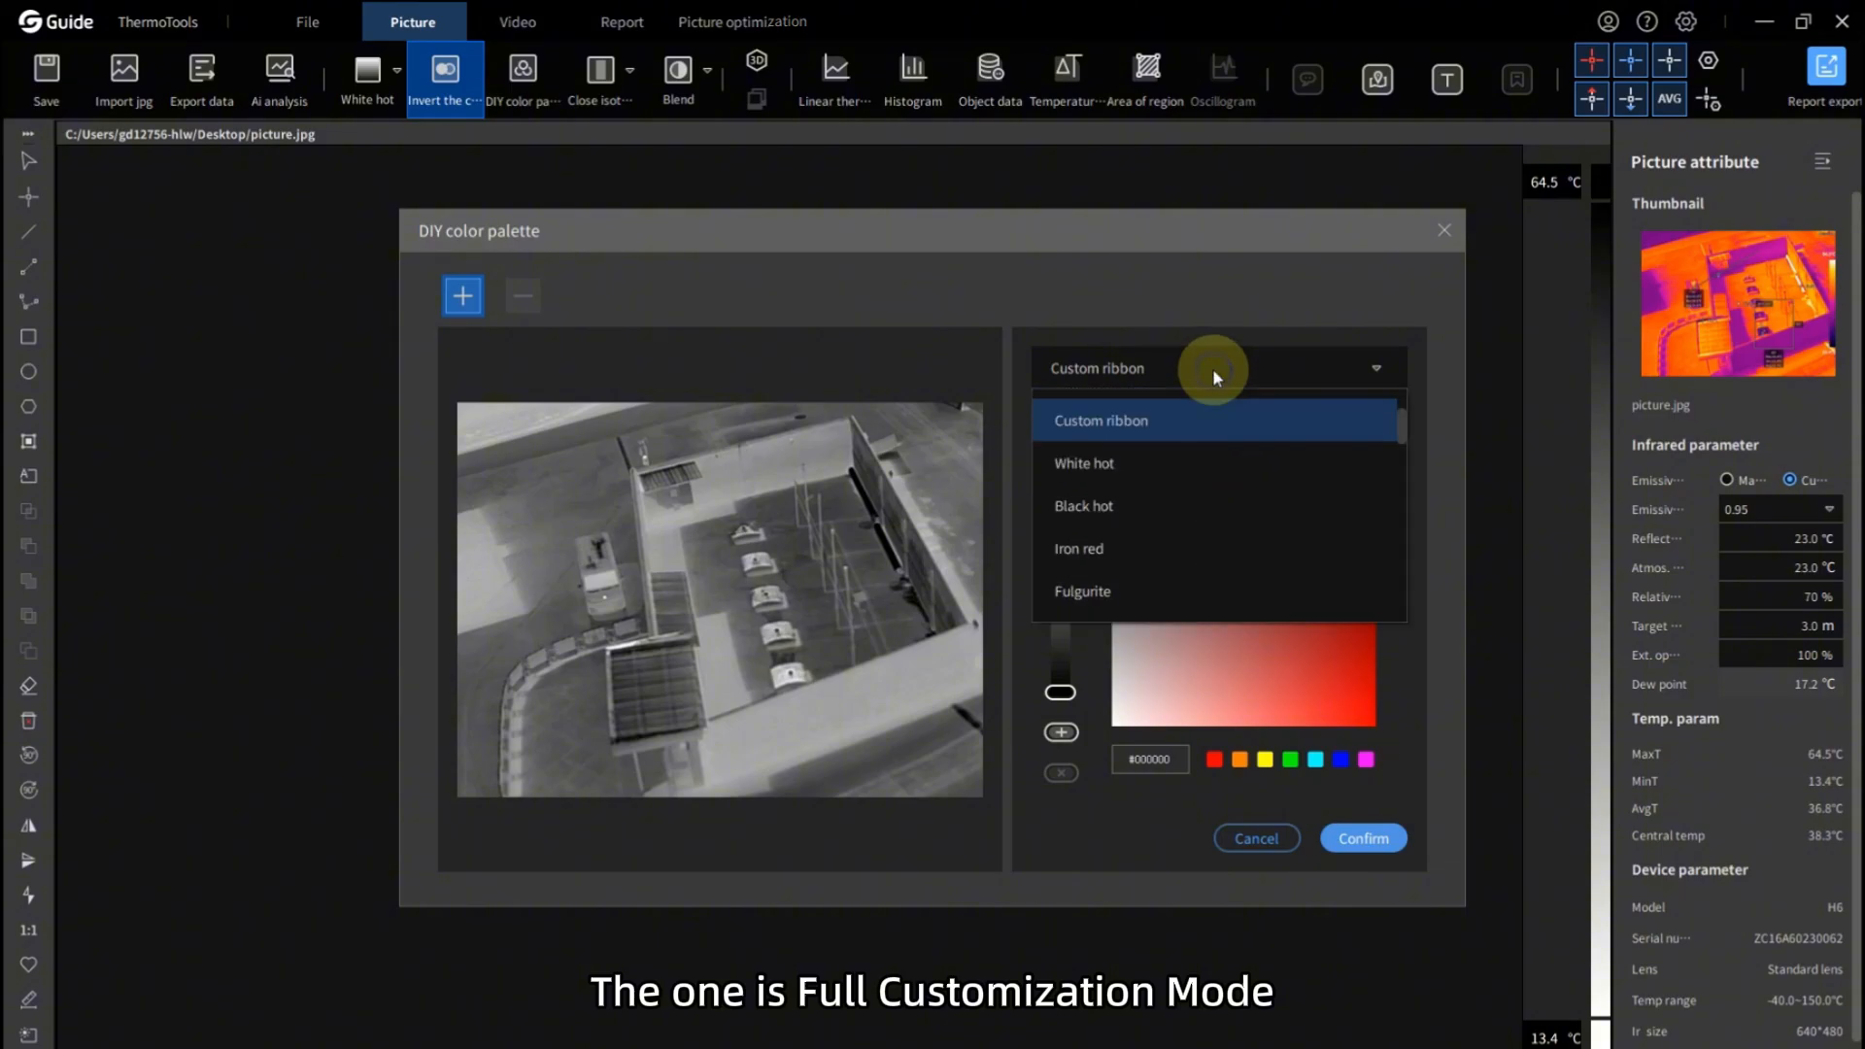
left_click(1158, 434)
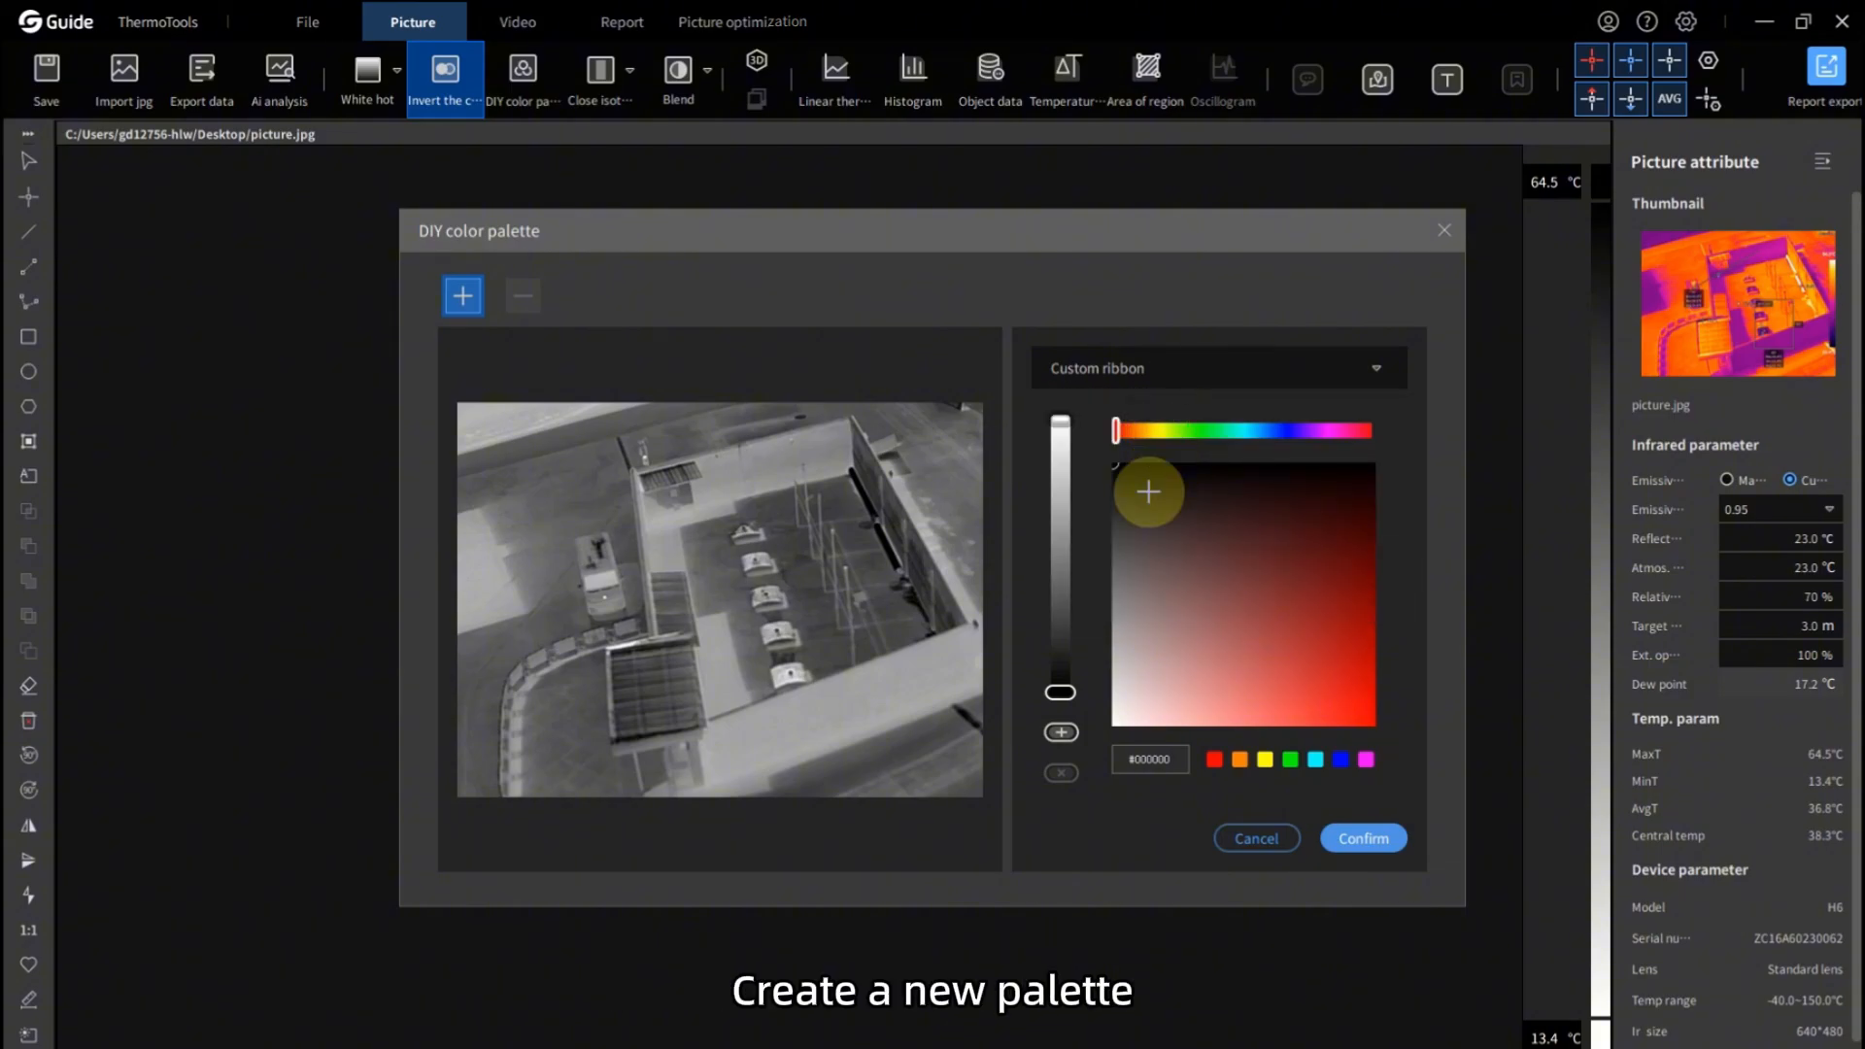
Step: Add three intermediate color points to the custom ribbon and shift the middle one slightly toward the white end
left_click(1061, 733)
left_click(1062, 733)
left_click(1061, 733)
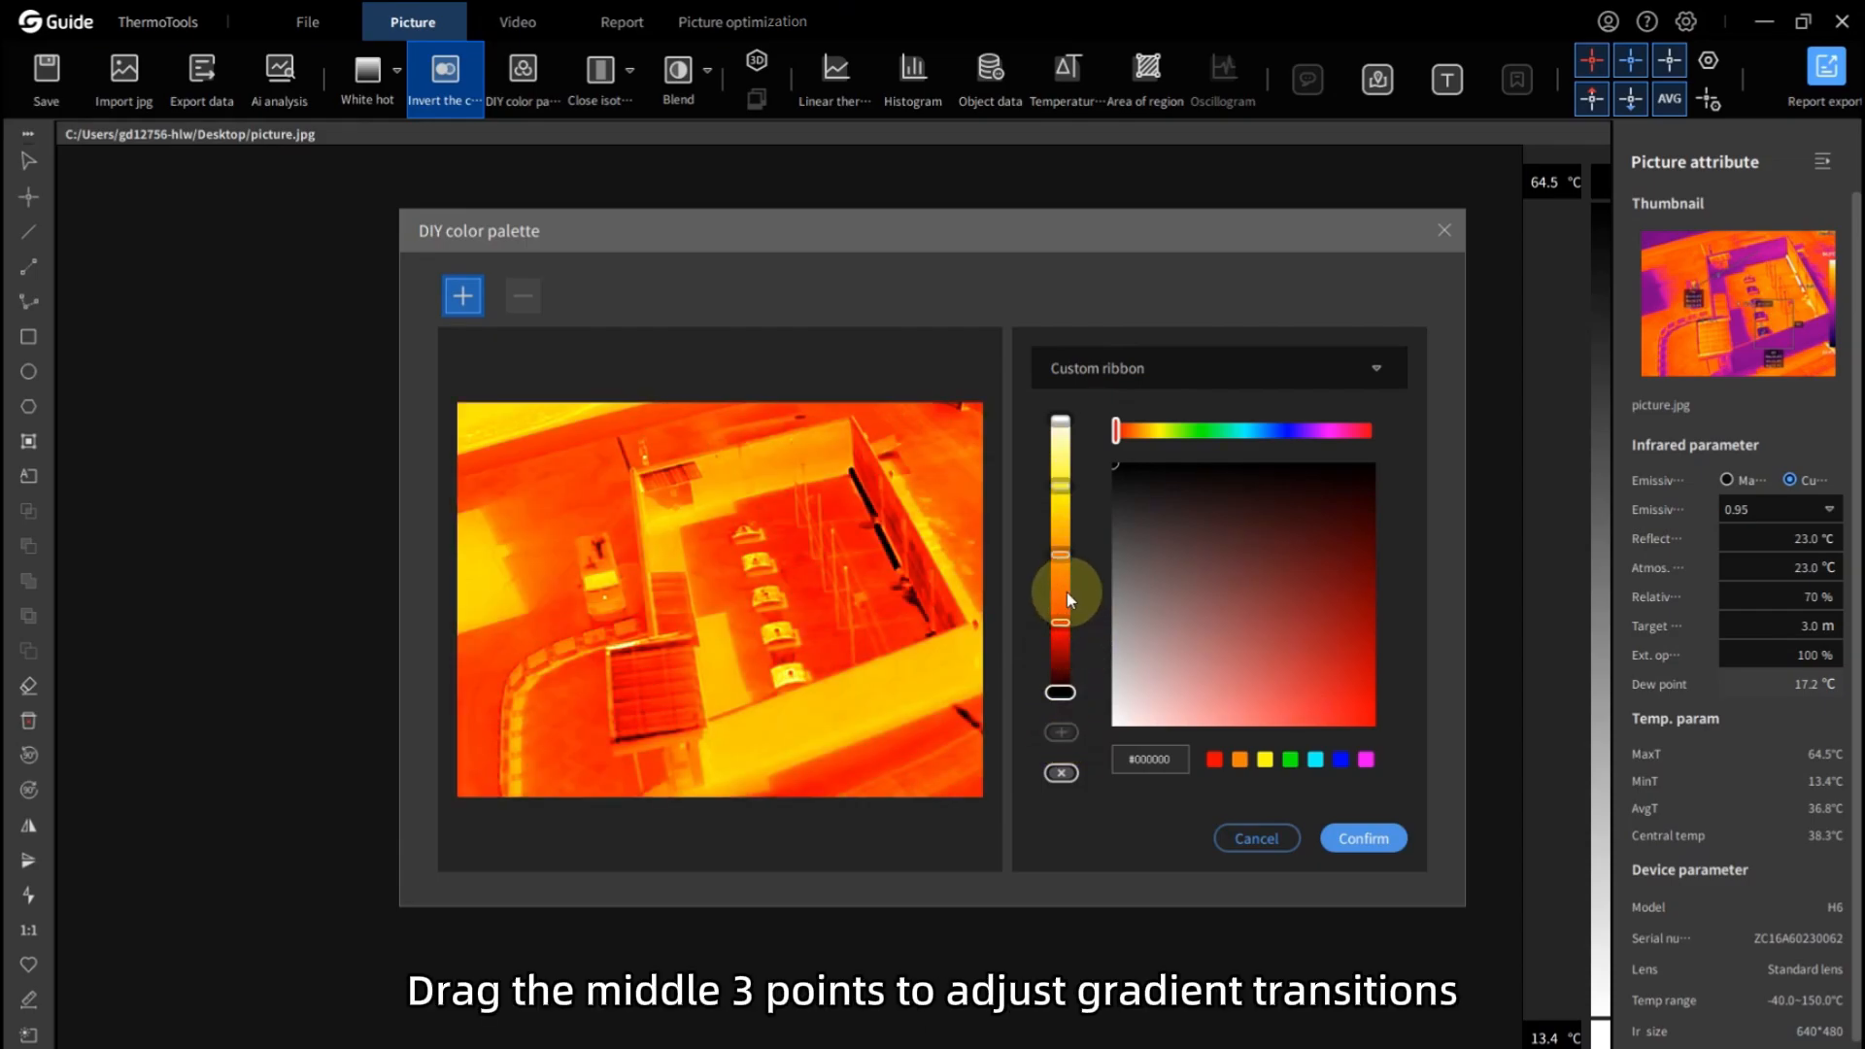
left_click_drag(1059, 554, 1060, 545)
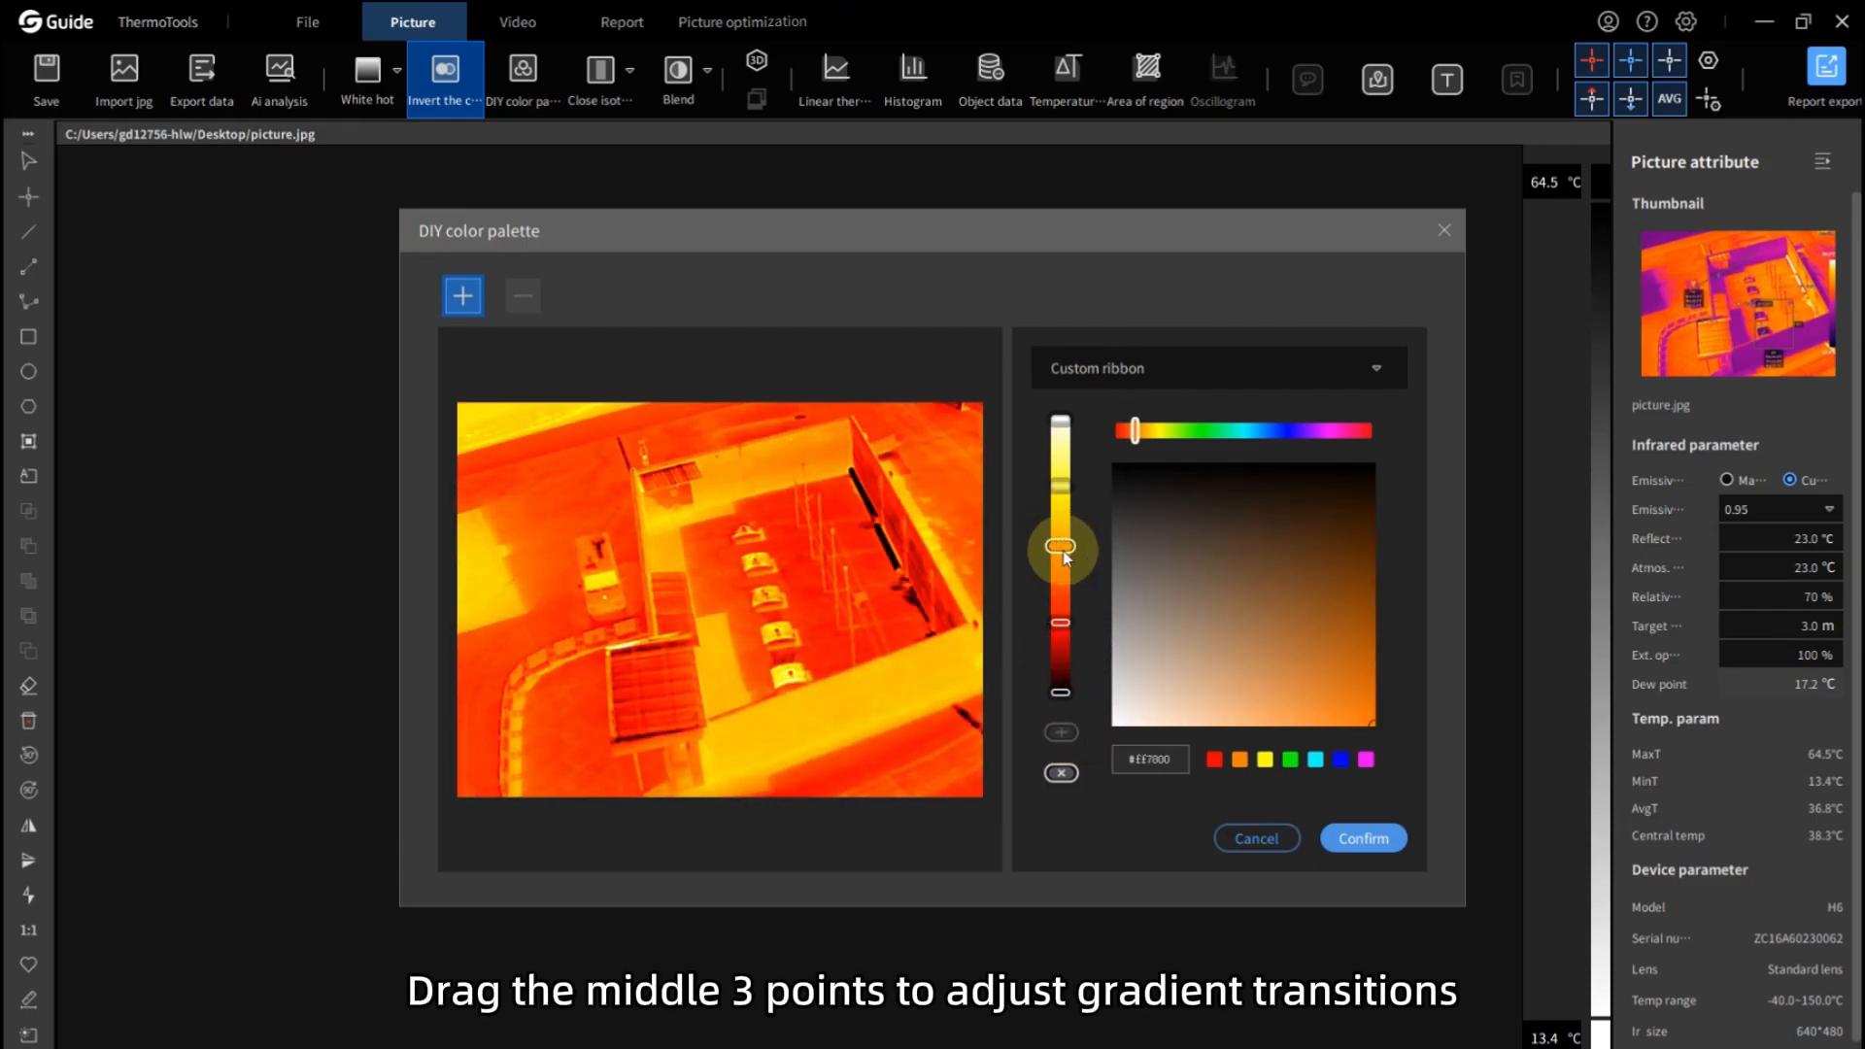
Step: Color the ribbon's middle point yellow (#ffff00), save the custom palette and close the dialog
left_click(1315, 759)
left_click(1265, 758)
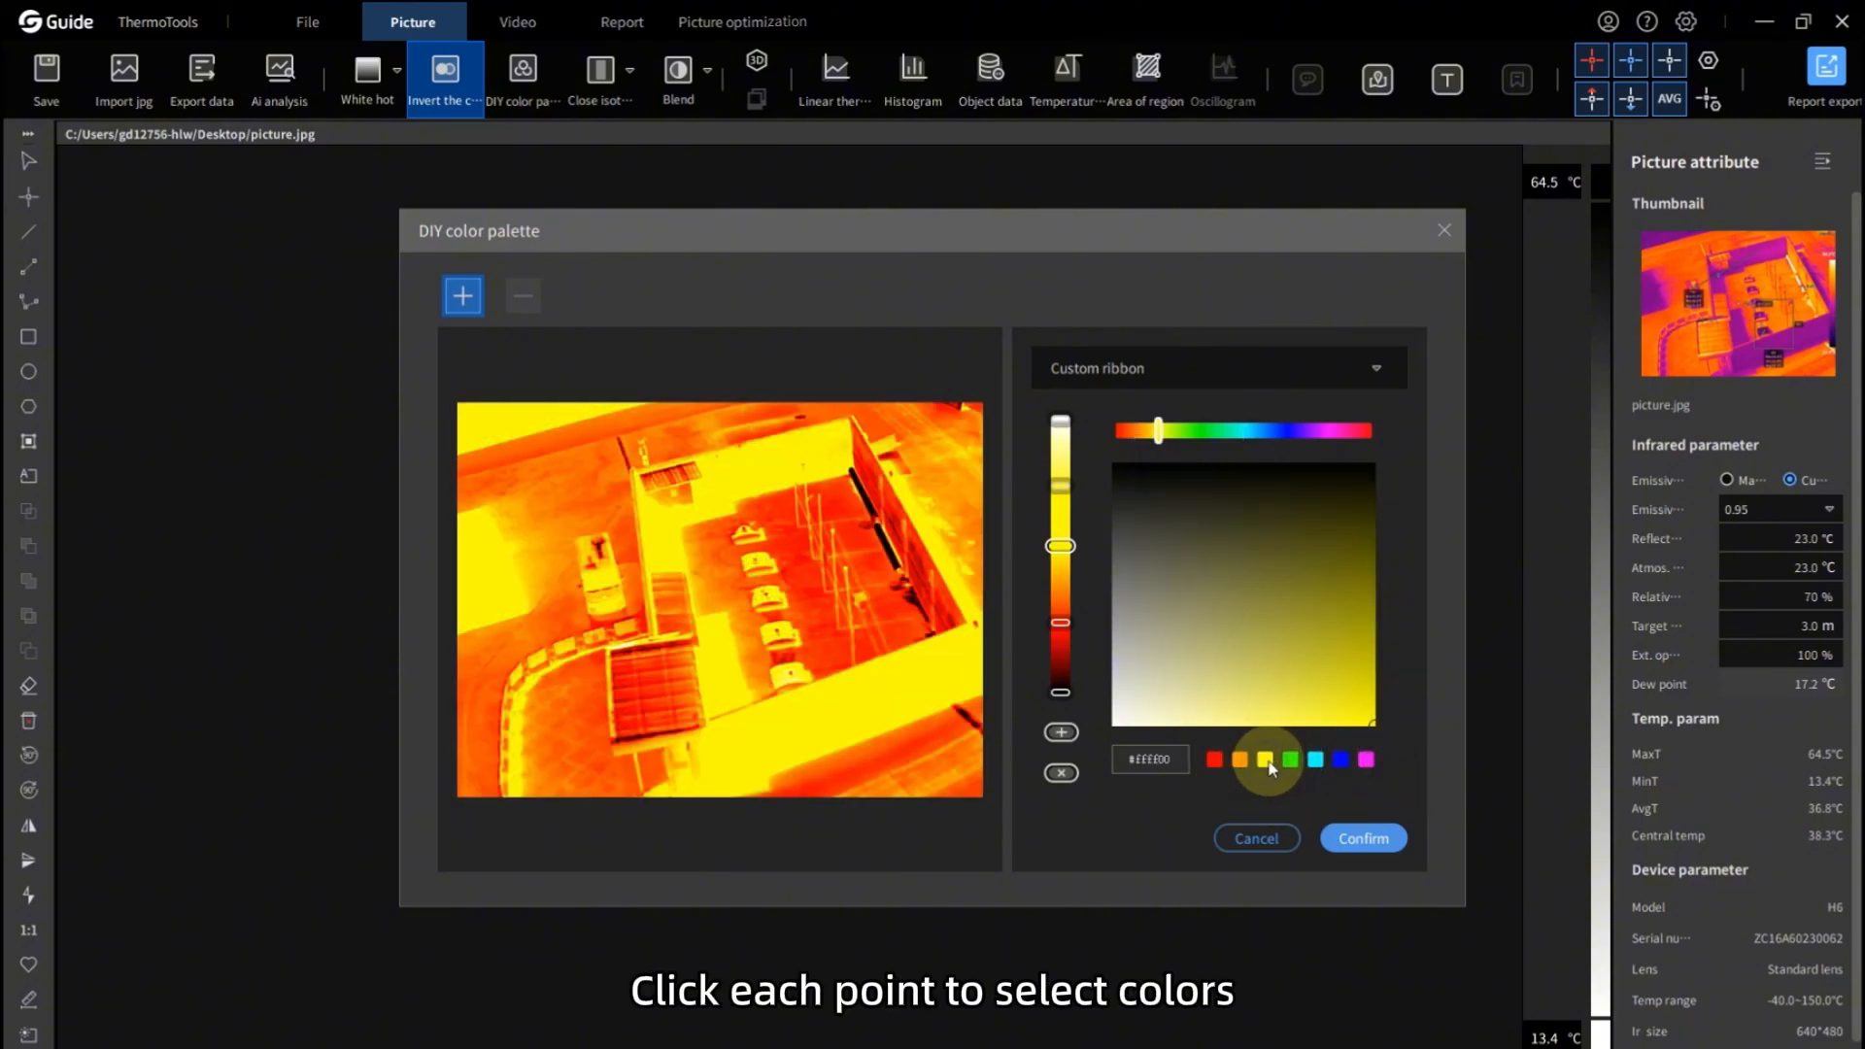
left_click(1363, 838)
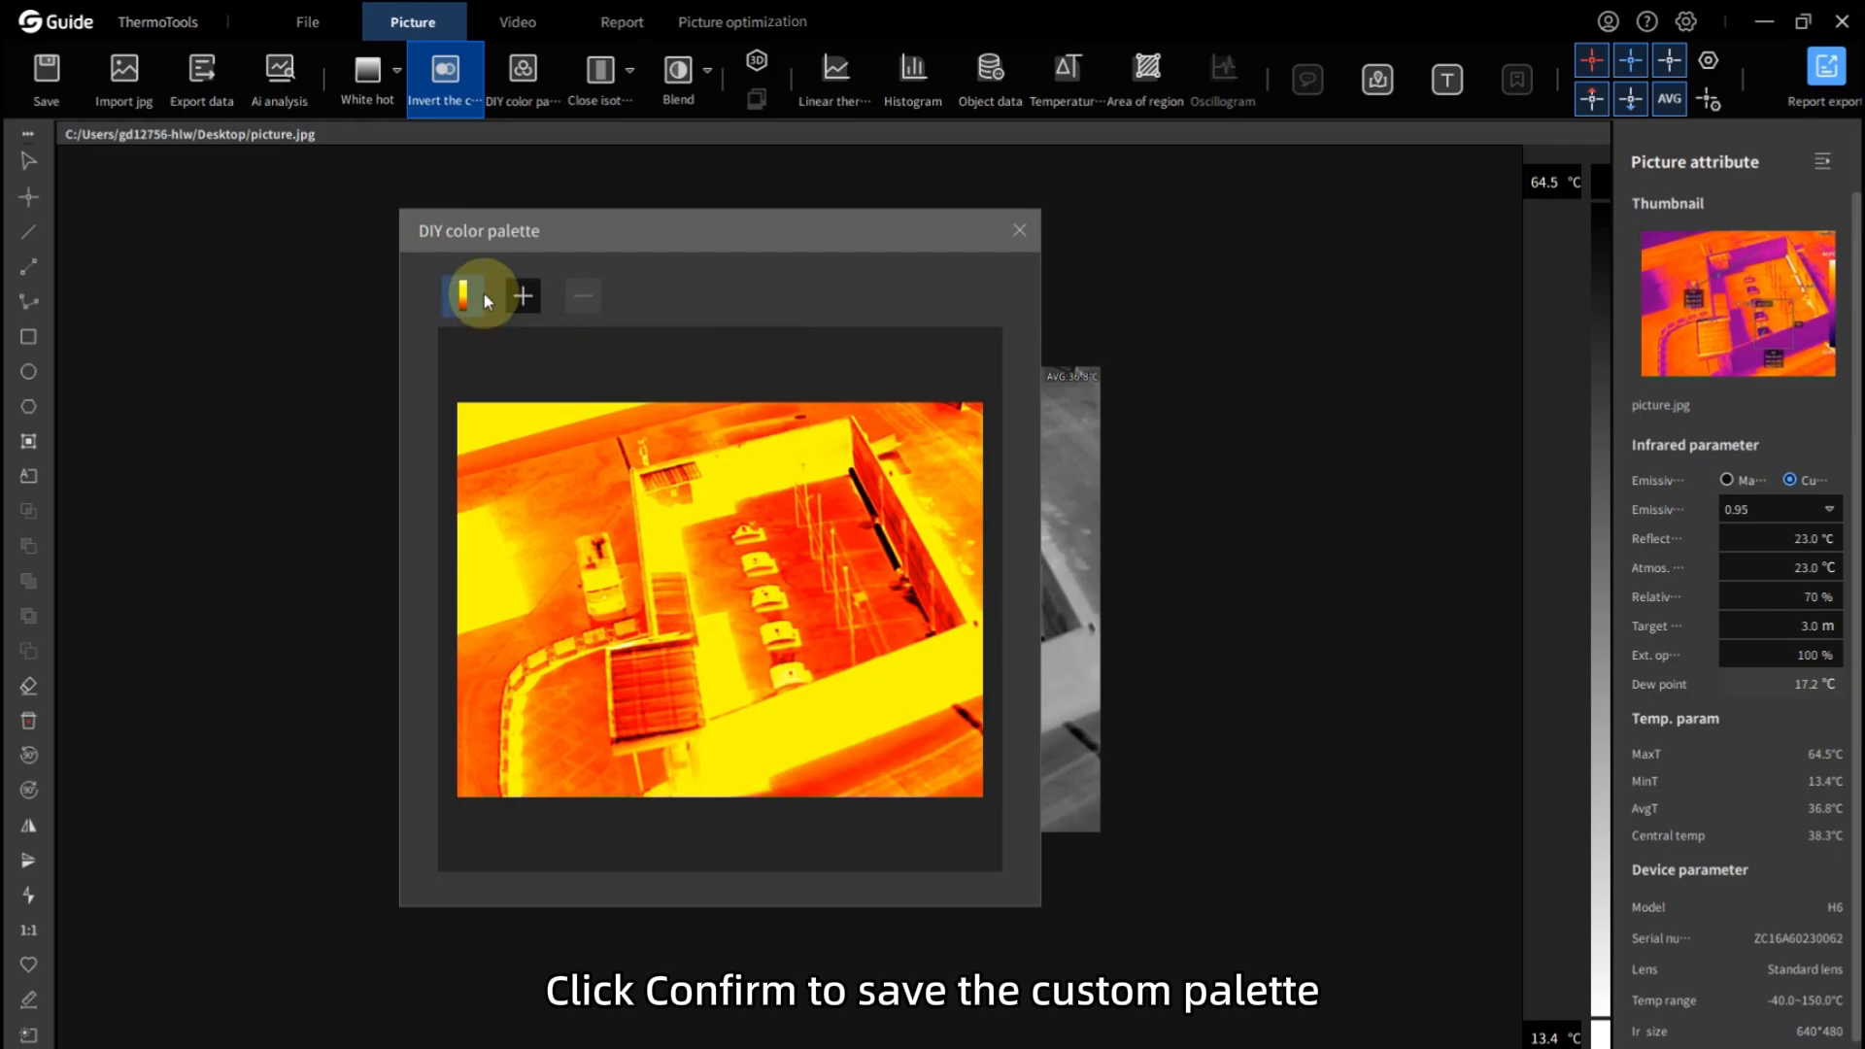
left_click(1019, 230)
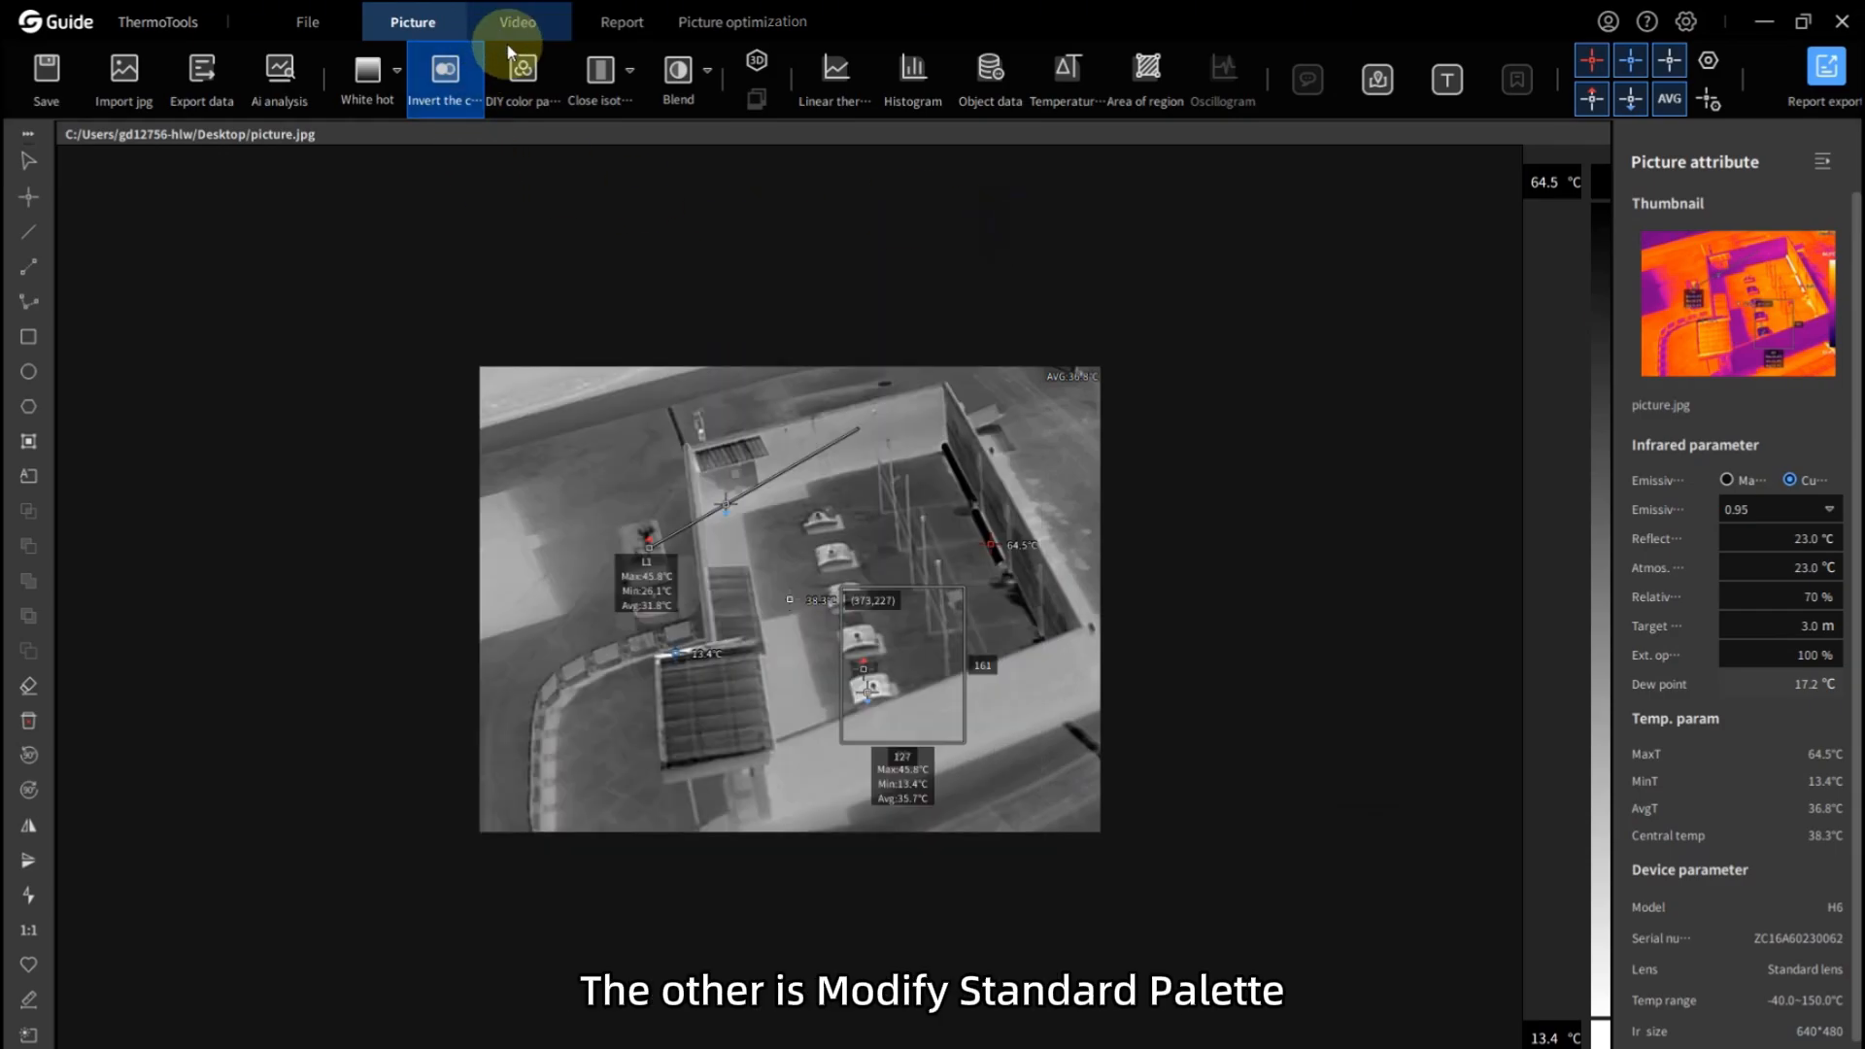
Step: Start another DIY color palette using the standard Iron red palette as its base
left_click(523, 76)
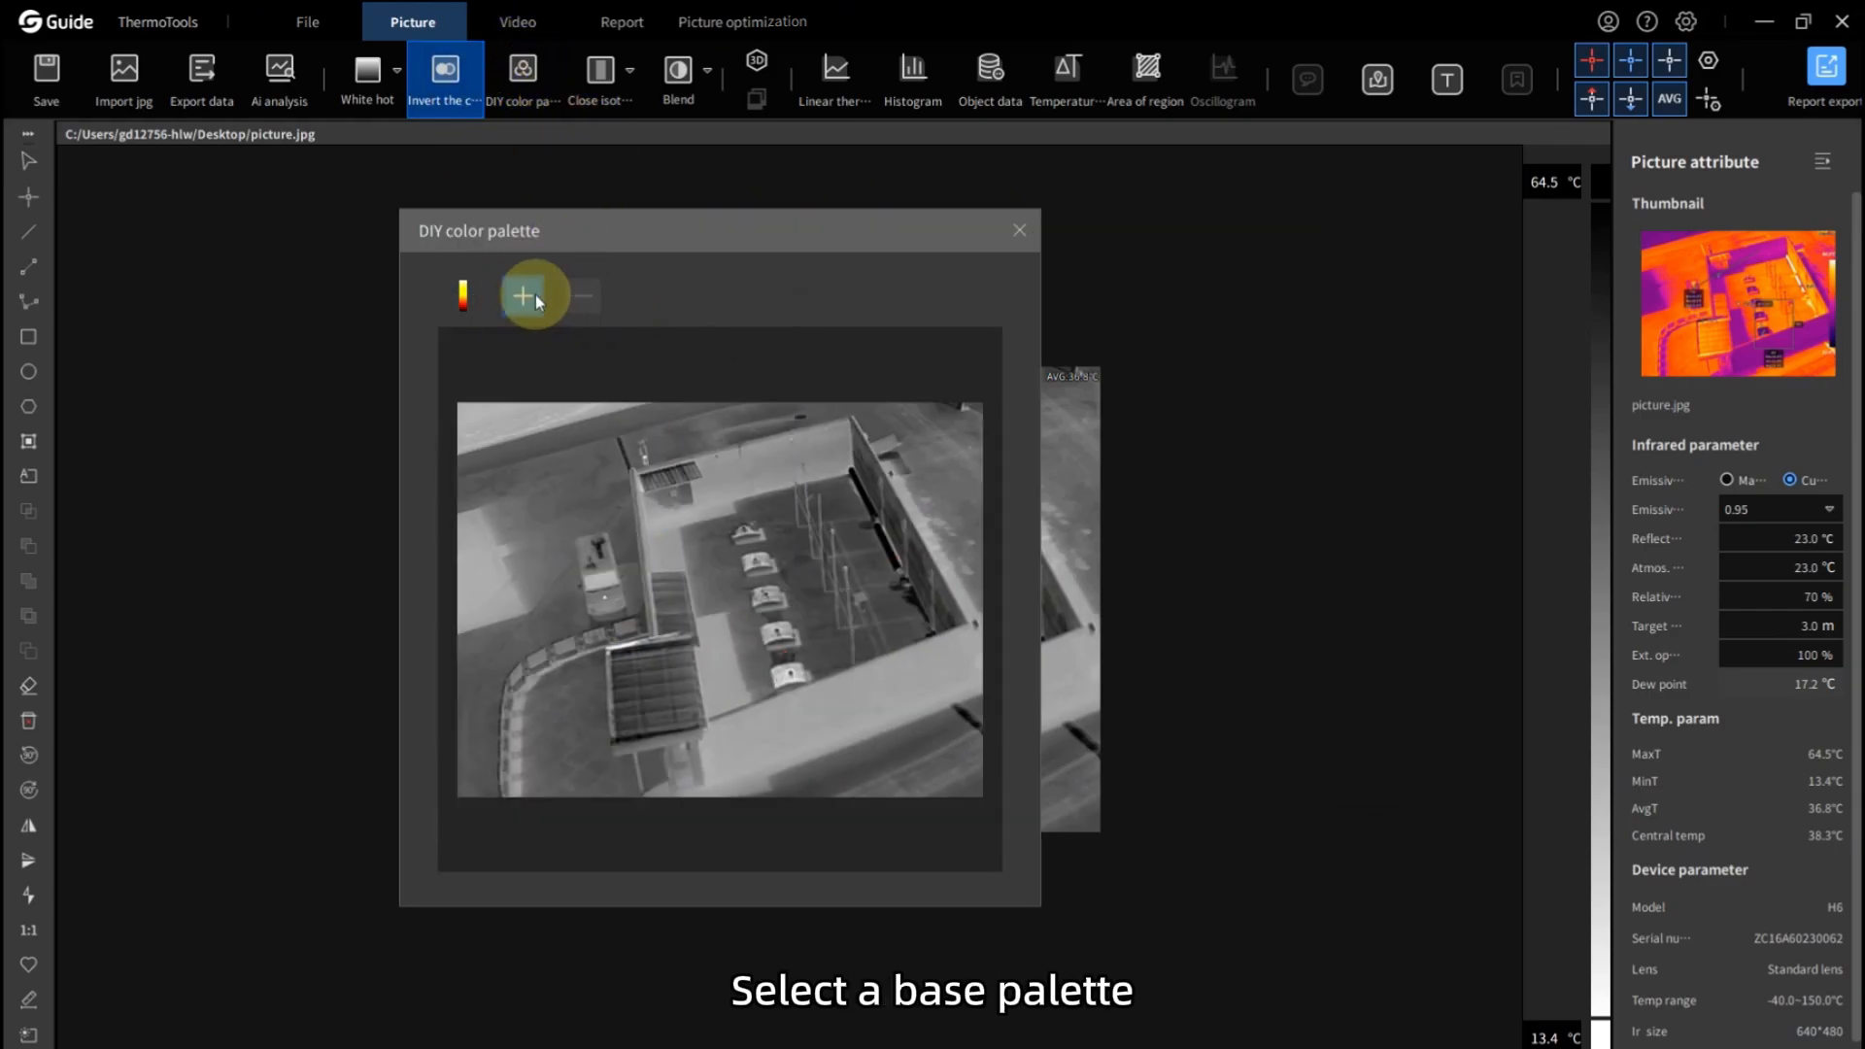
left_click(529, 296)
left_click(1105, 369)
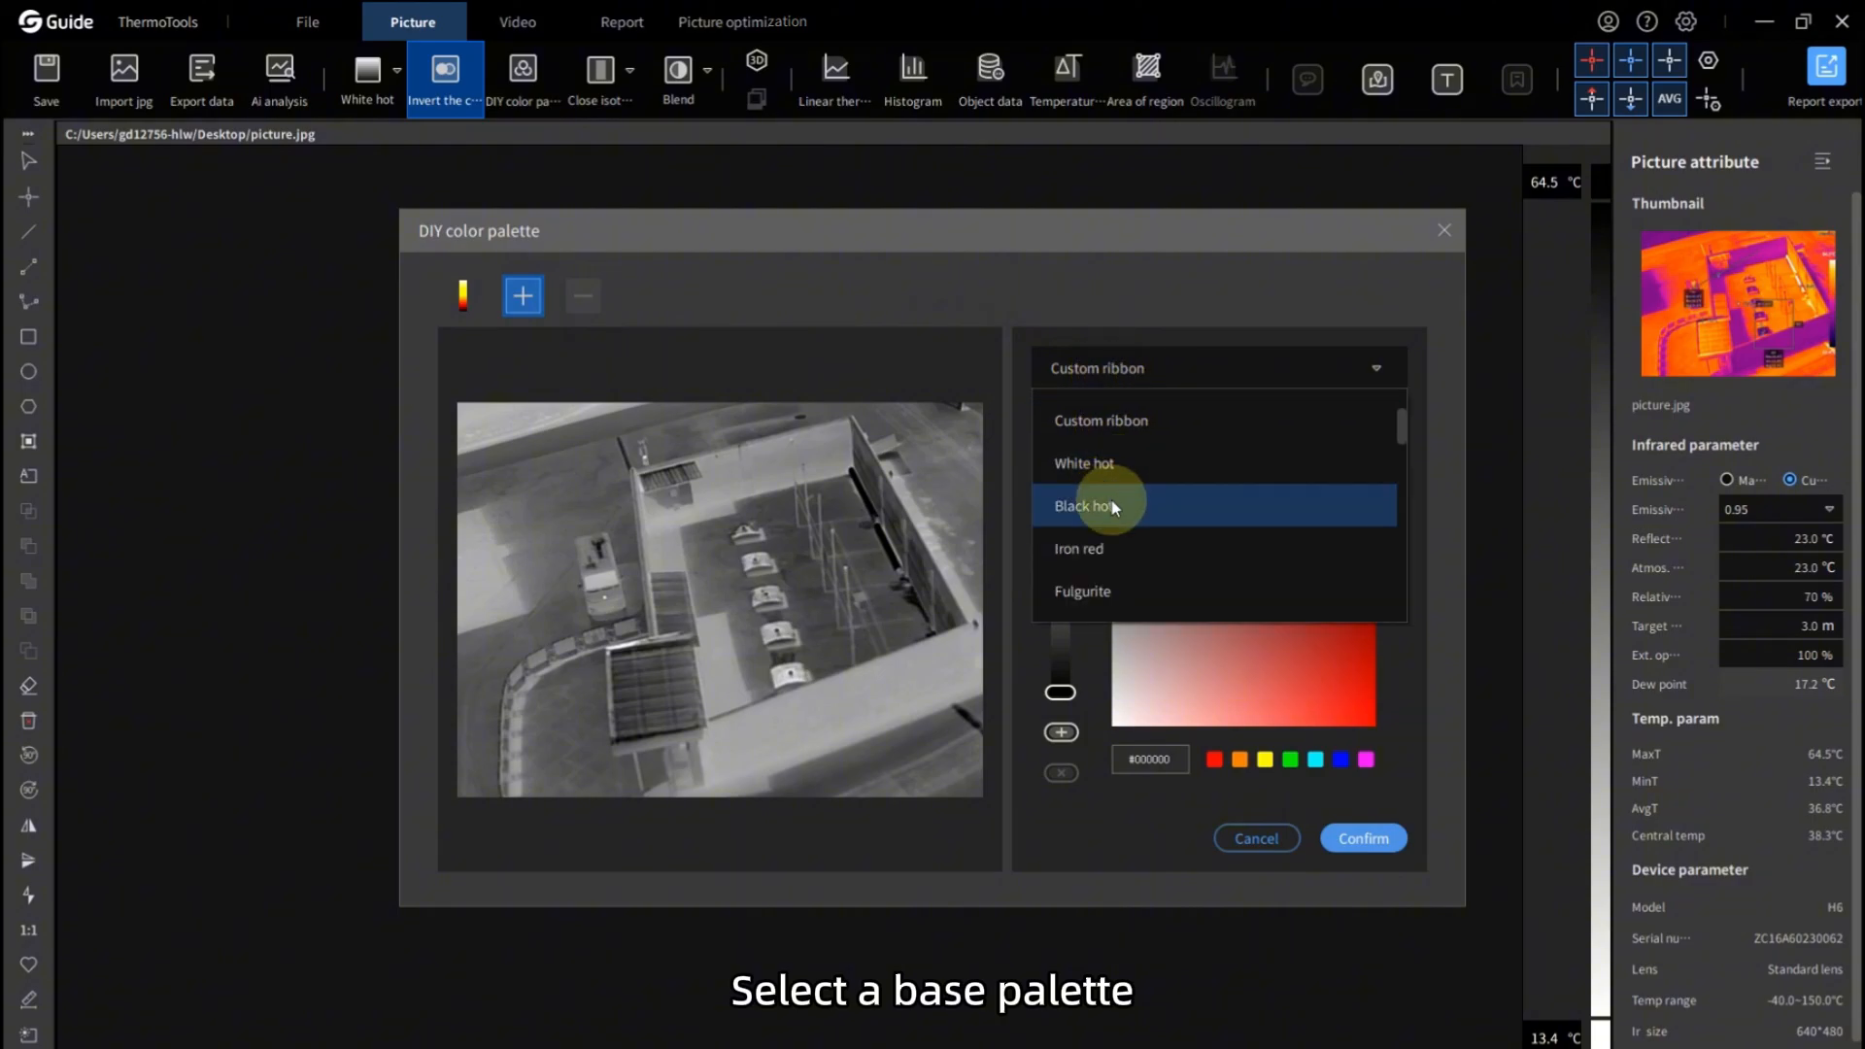
left_click(1117, 548)
Step: Set the Iron red palette's hue to 69%, reduce its saturation and brightness, save it and close the dialog
left_click_drag(1357, 529, 1305, 527)
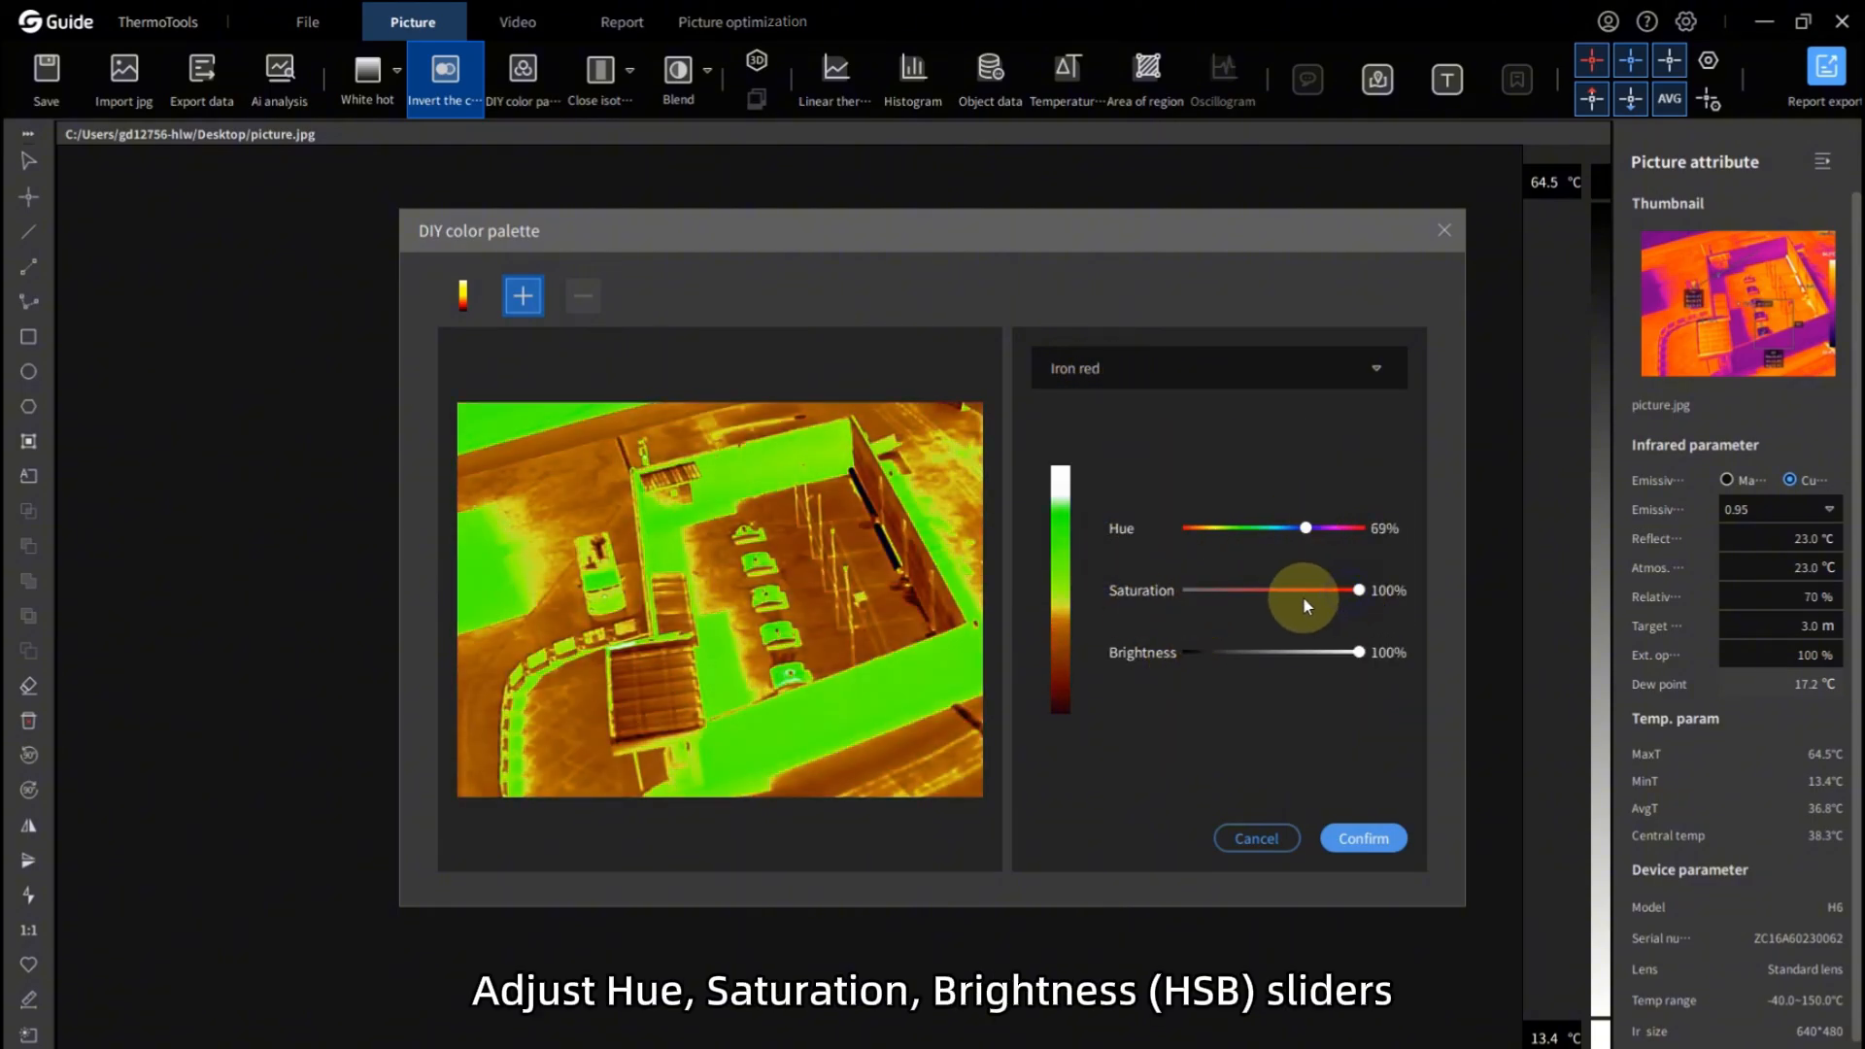
left_click_drag(1304, 598, 1320, 590)
left_click_drag(1360, 651, 1311, 651)
left_click(1381, 847)
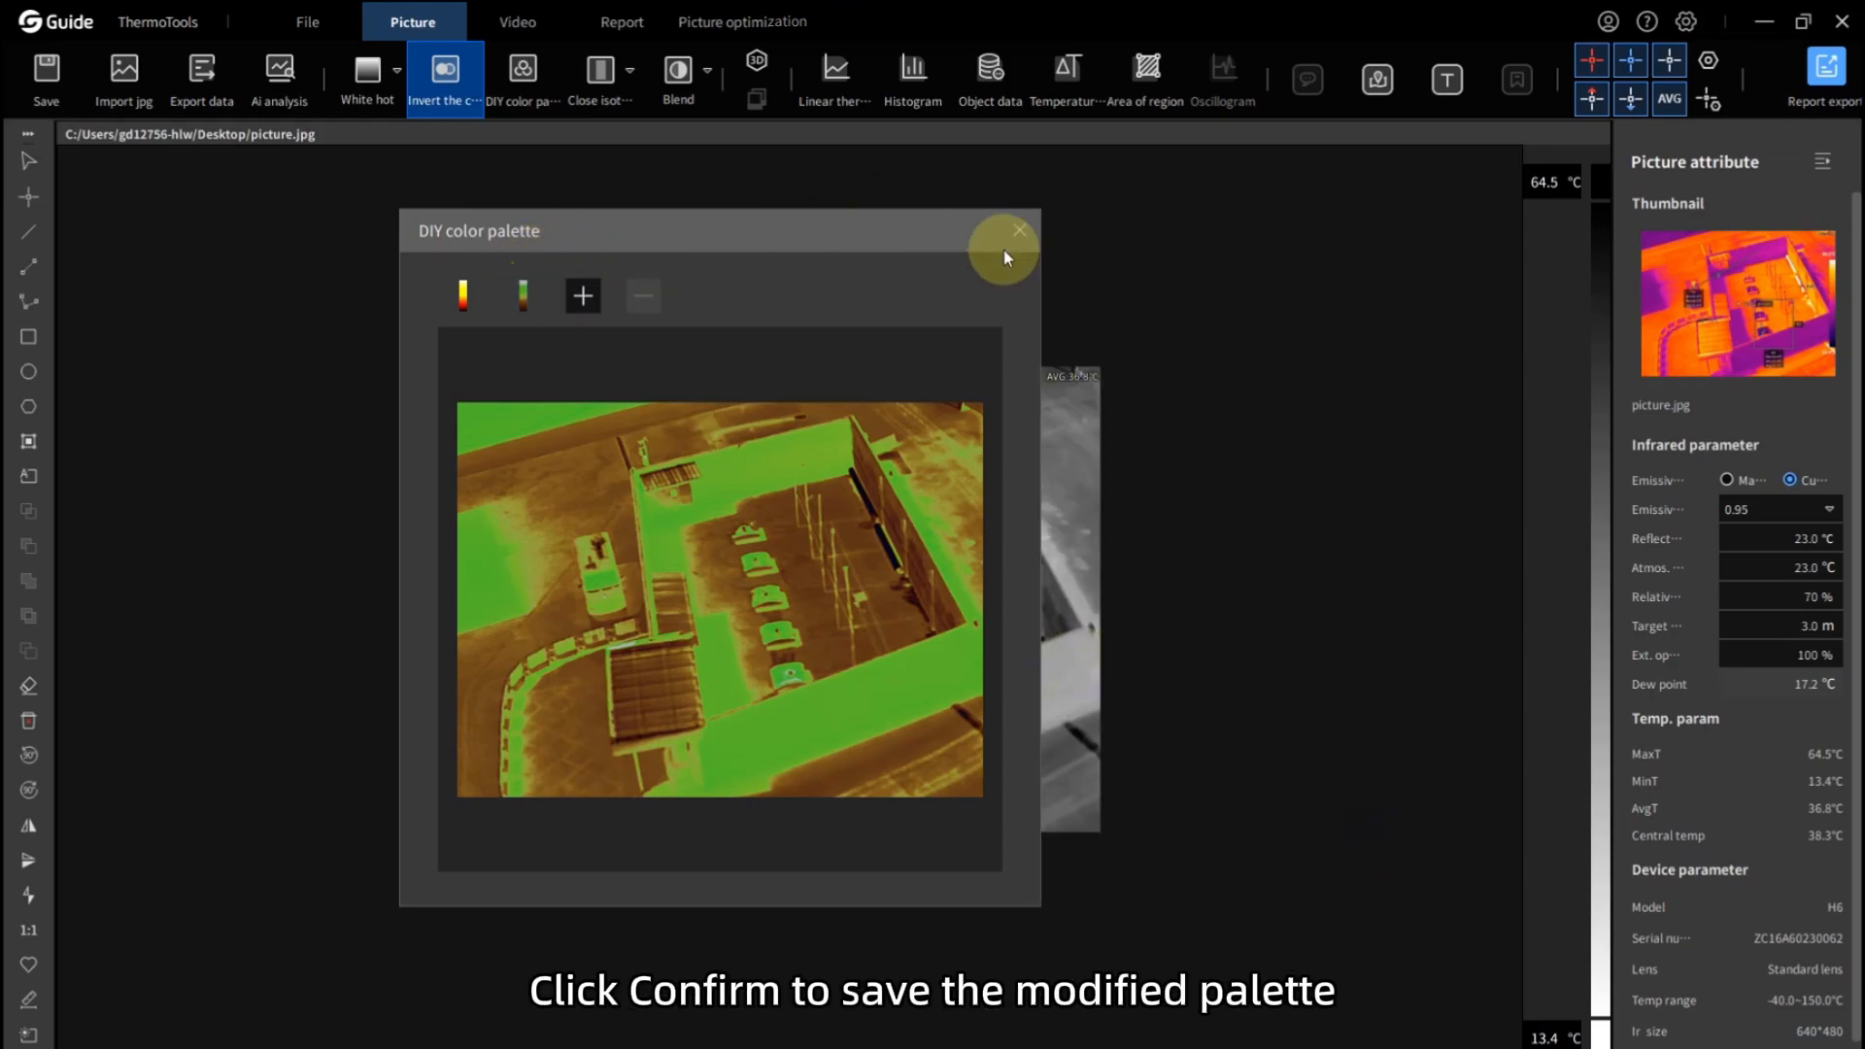
left_click(1010, 236)
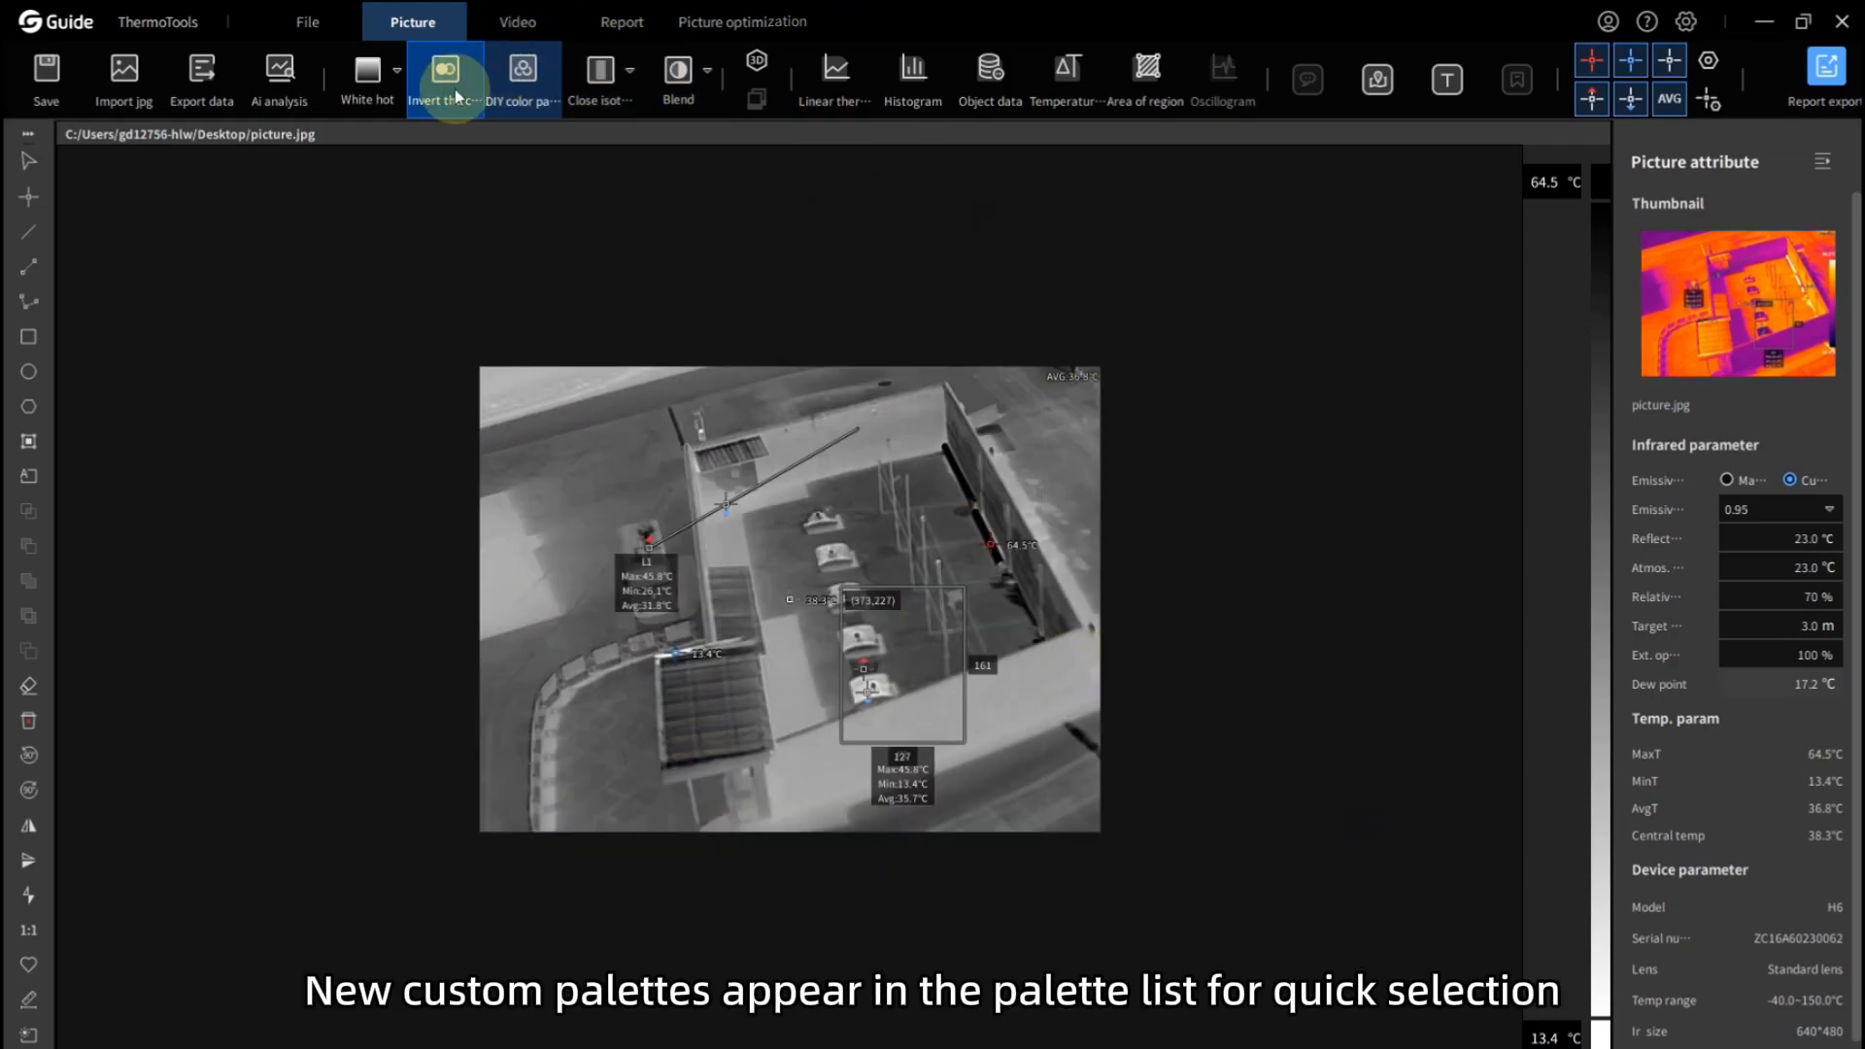
Step: Bring up the custom palettes at the end of the image's color palette list
left_click(379, 79)
scroll(654, 359, "down", 1)
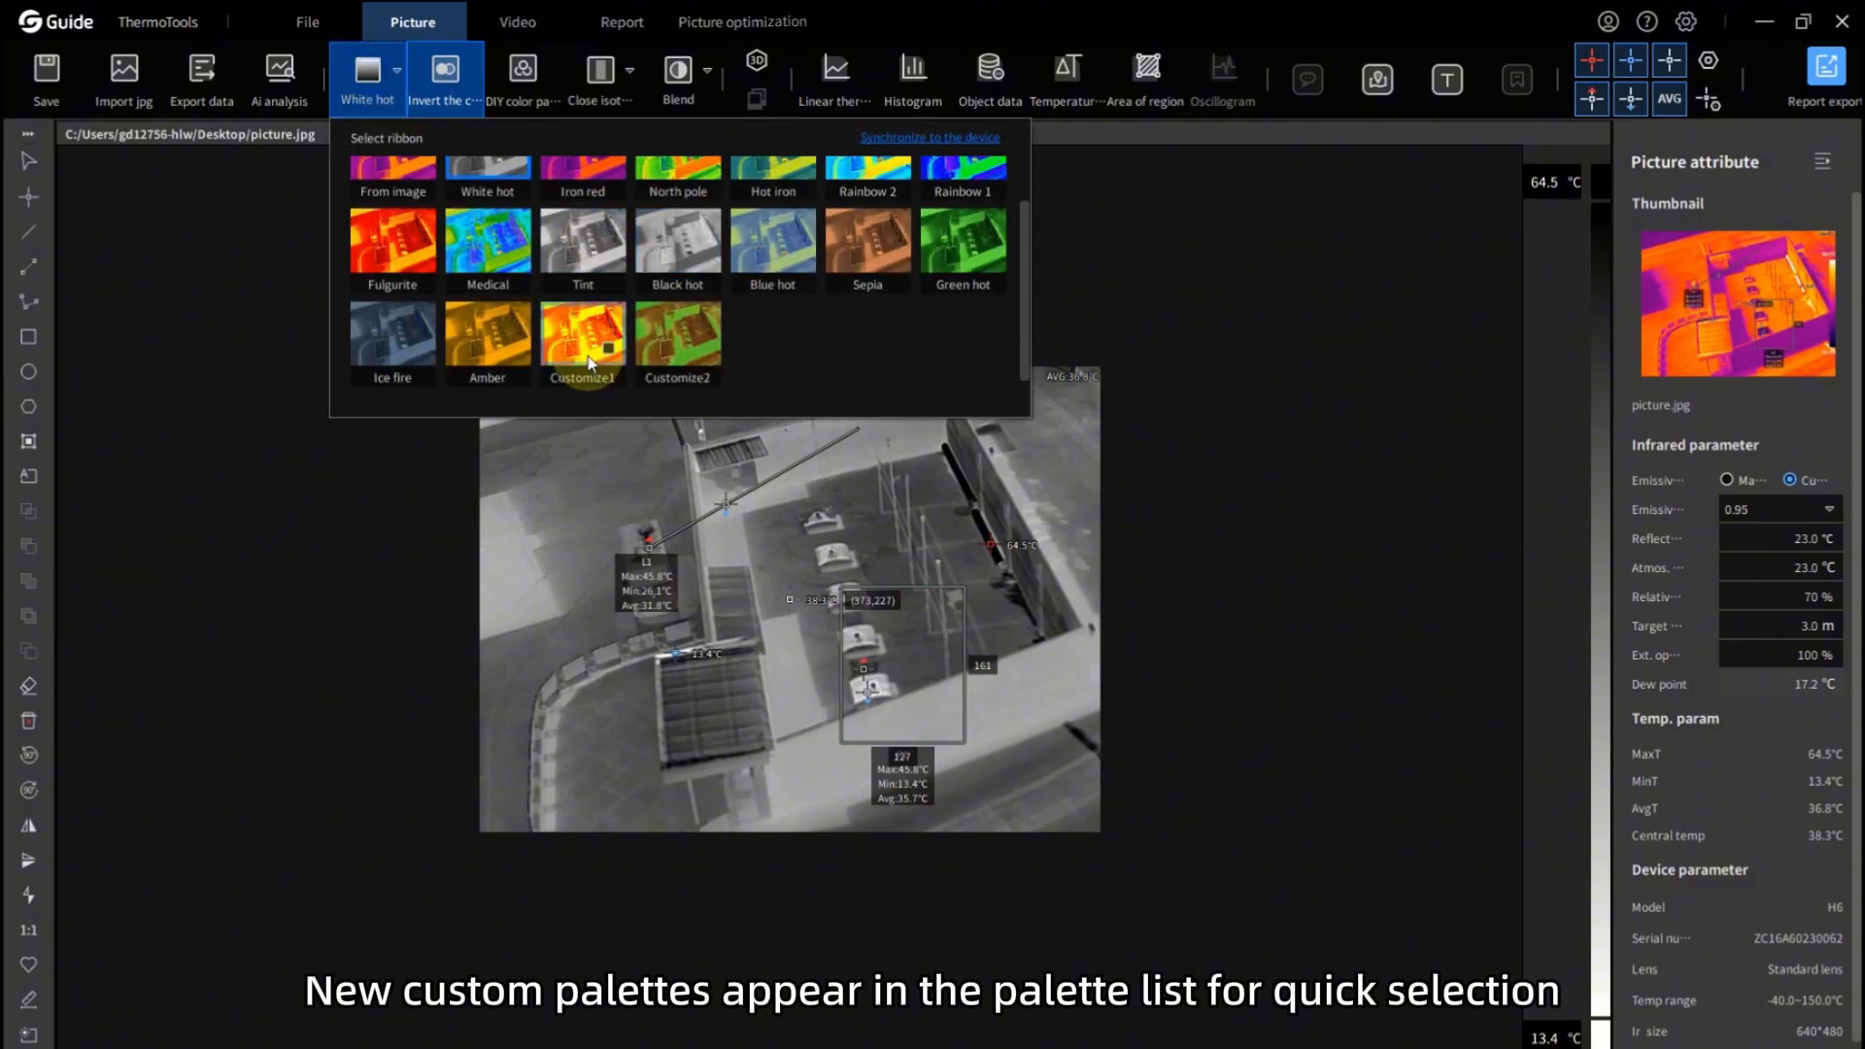